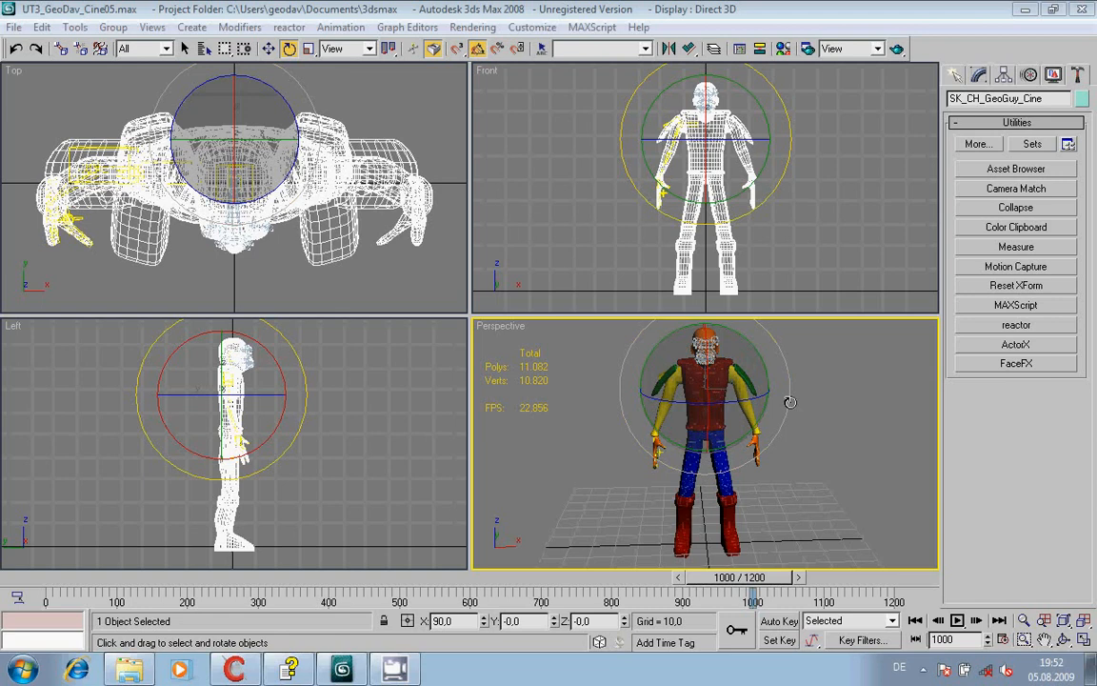
Step: Examine the character from an angled Perspective view and inspect its Multi/Sub-Object material at the top level of the Material Editor
left_click(881, 462)
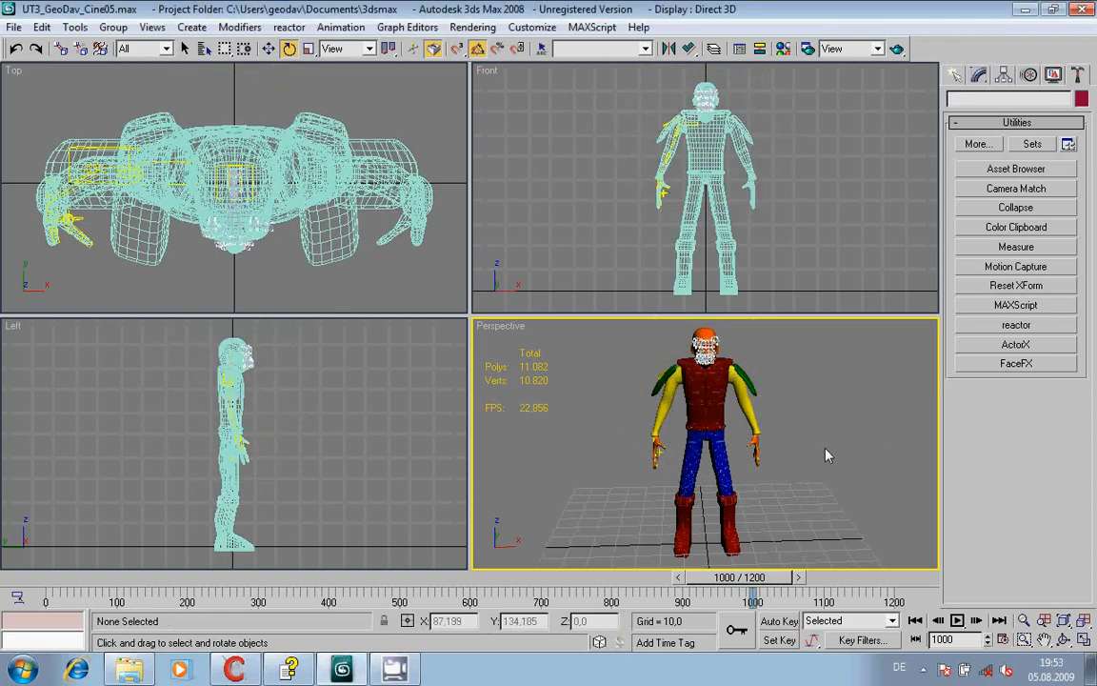
key("ctrl+r")
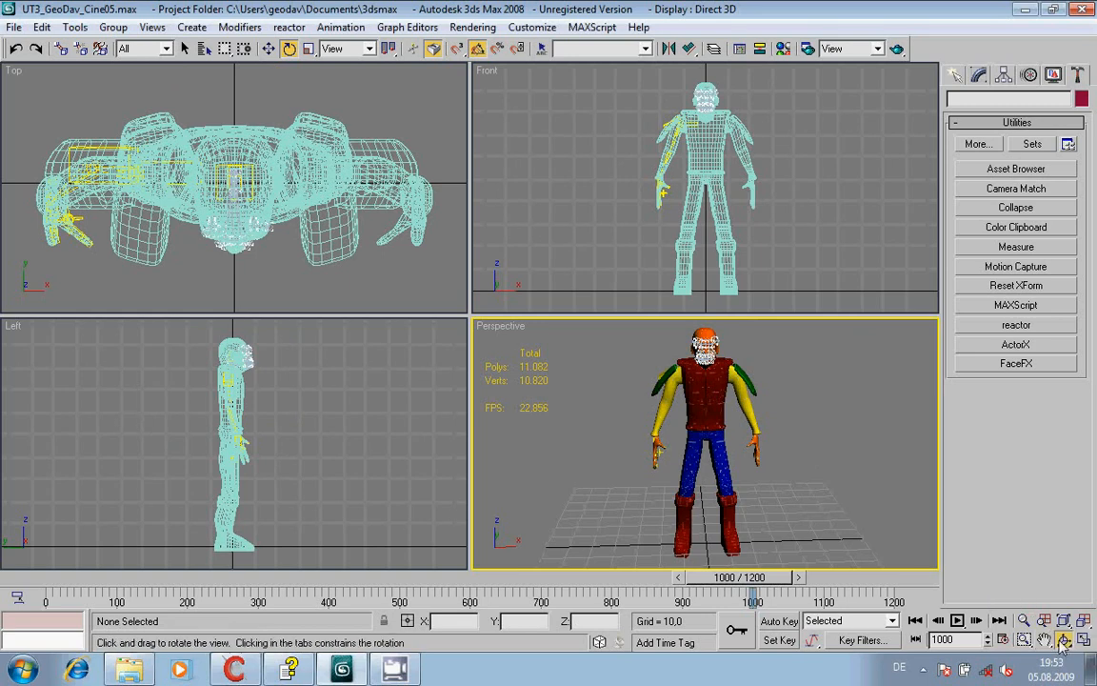
left_click_drag(823, 470, 703, 416)
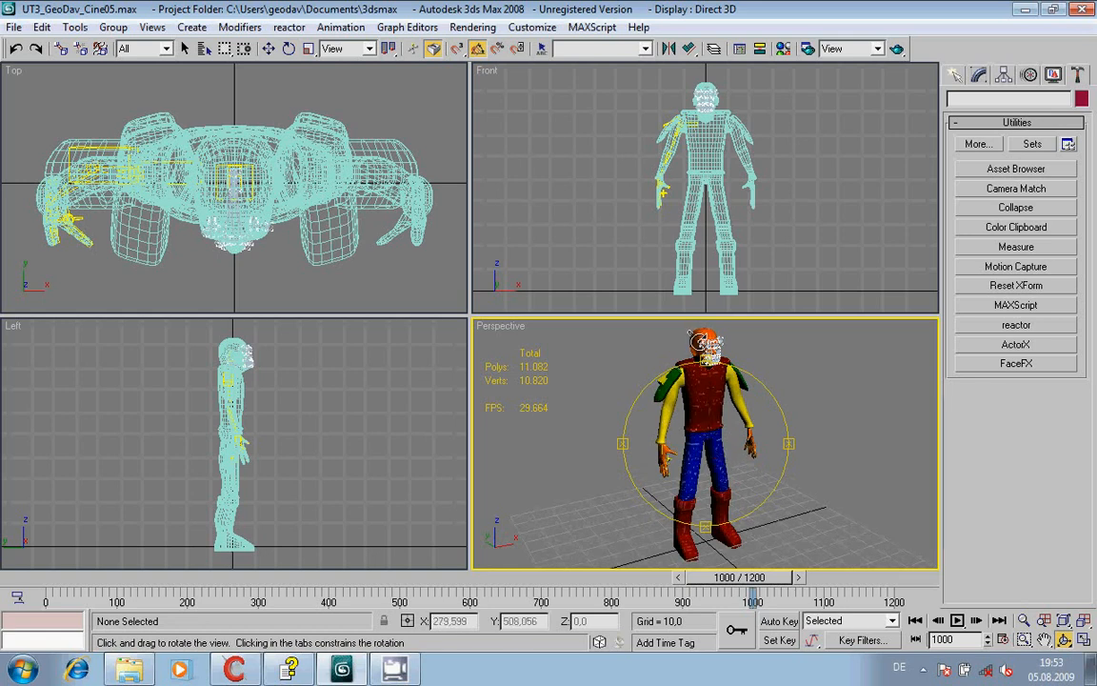
right_click(800, 412)
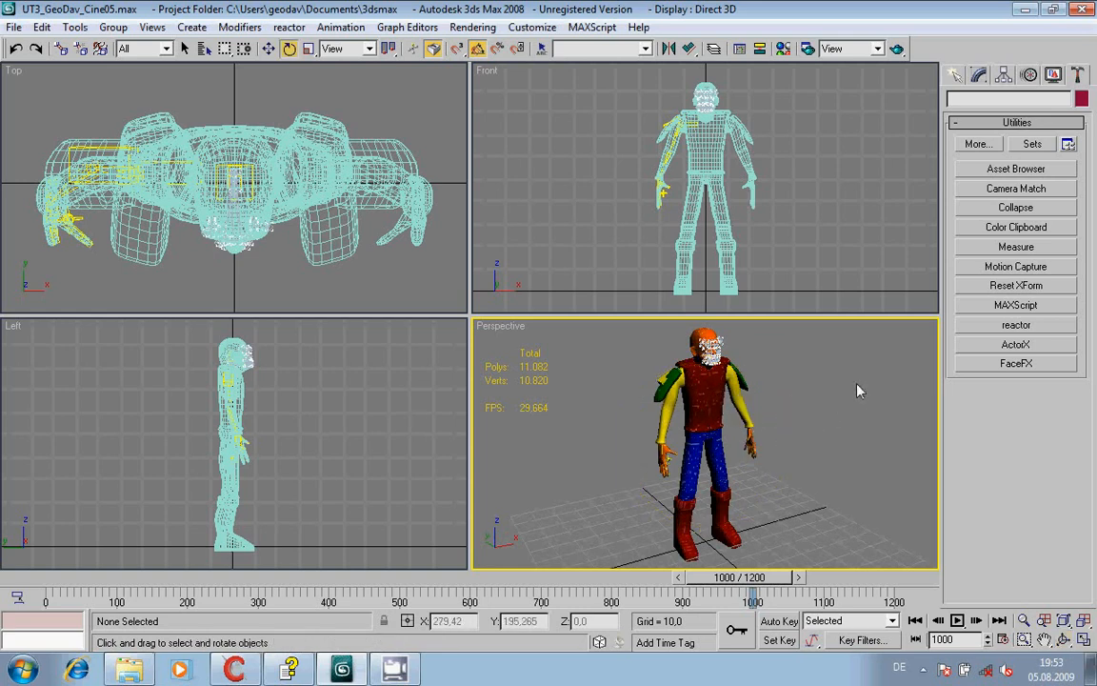
left_click(784, 53)
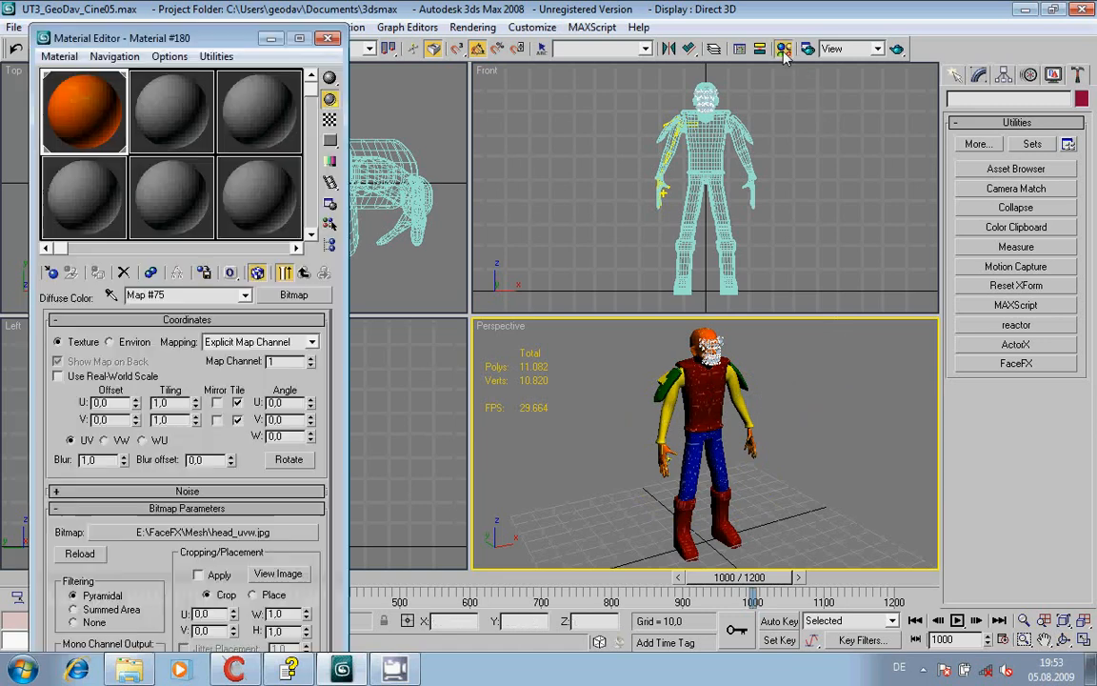
left_click(304, 272)
left_click(303, 273)
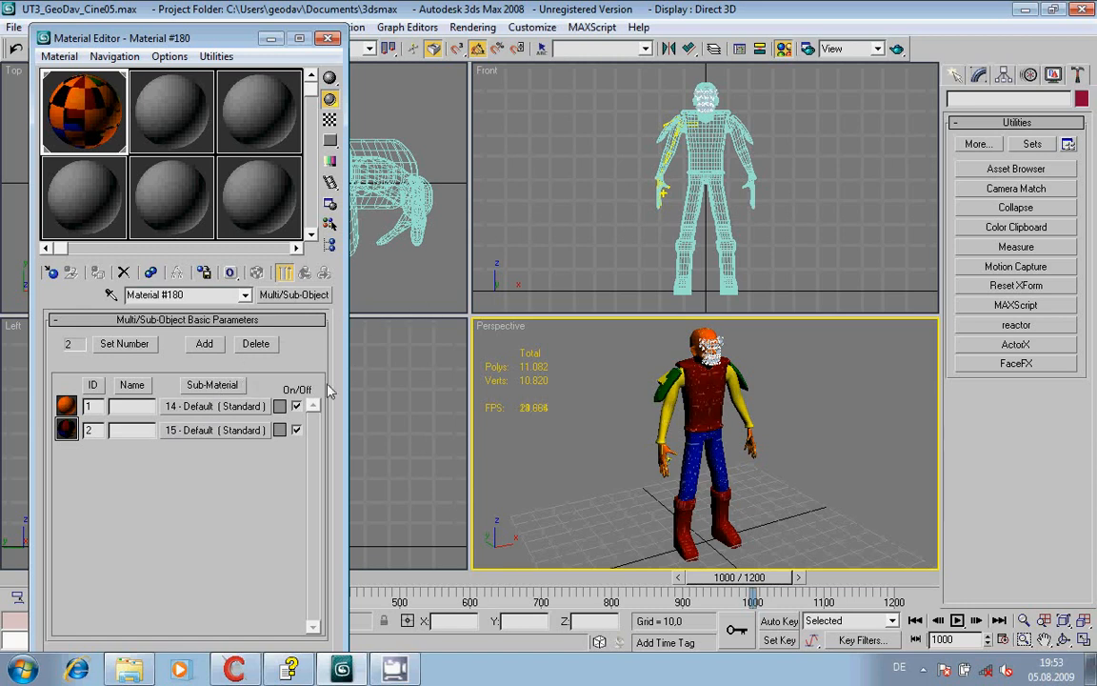
left_click(327, 39)
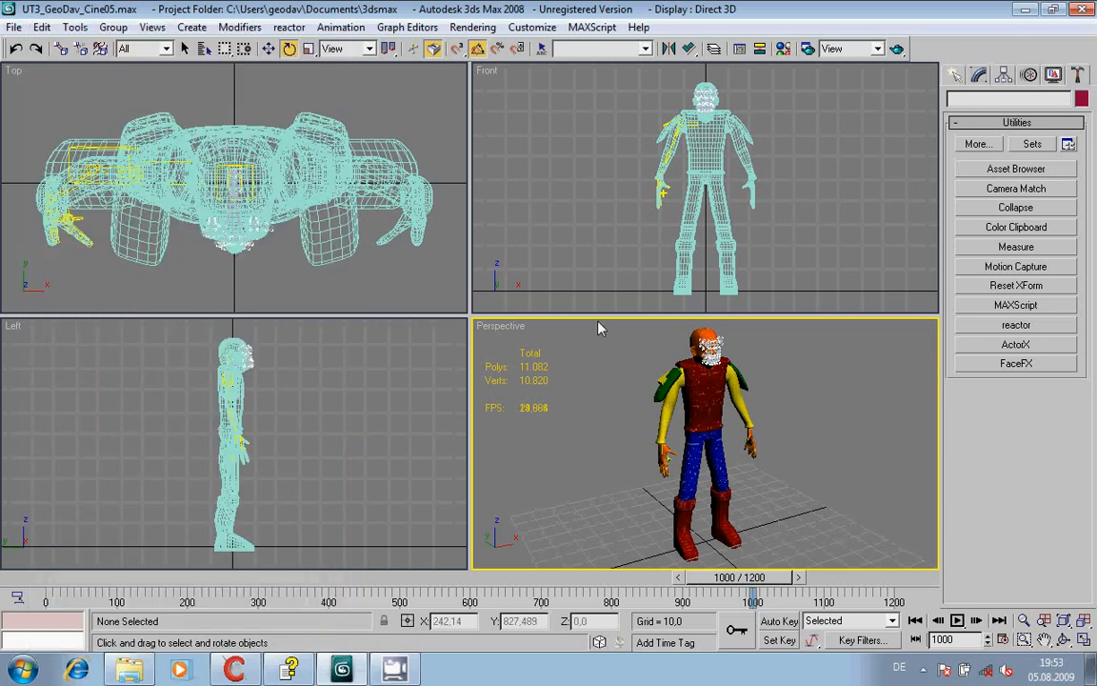
Step: Examine the facial bones on the character's head up close in the maximized Perspective view
left_click(1023, 639)
left_click_drag(663, 323, 761, 405)
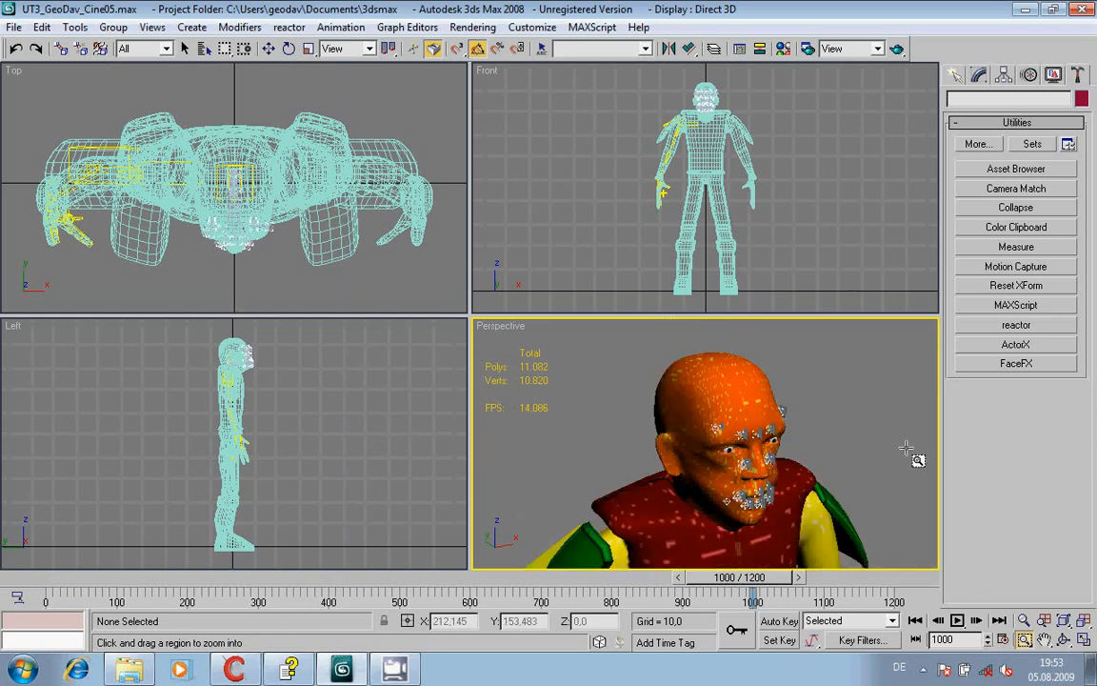
left_click(1083, 638)
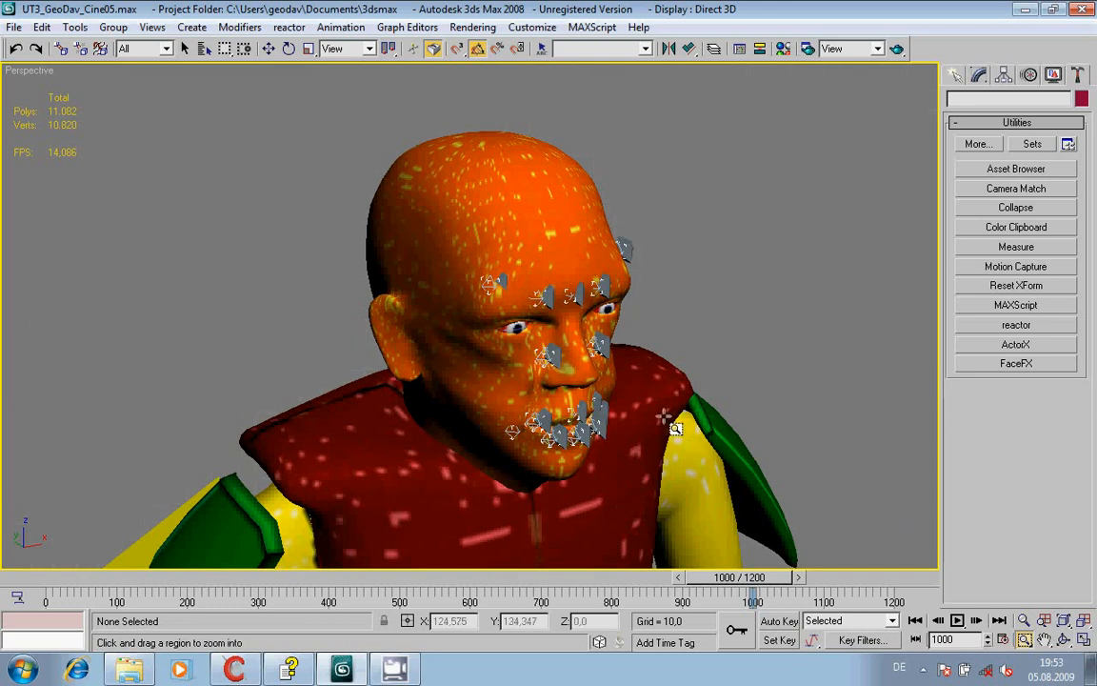
left_click(1064, 640)
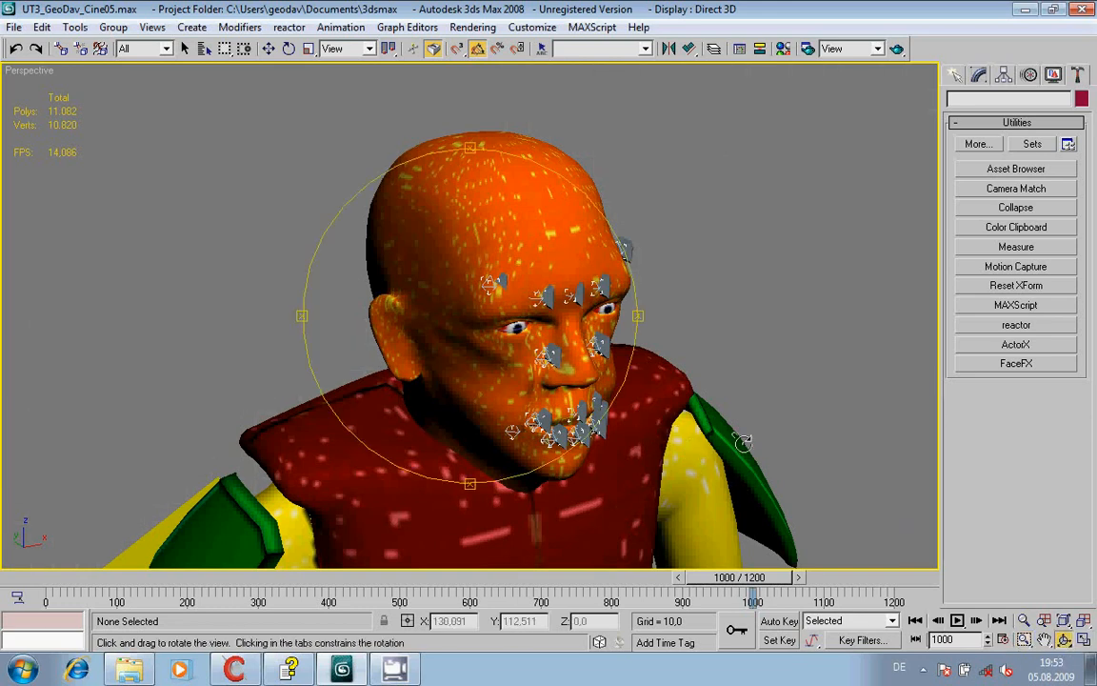
left_click_drag(504, 324, 554, 374)
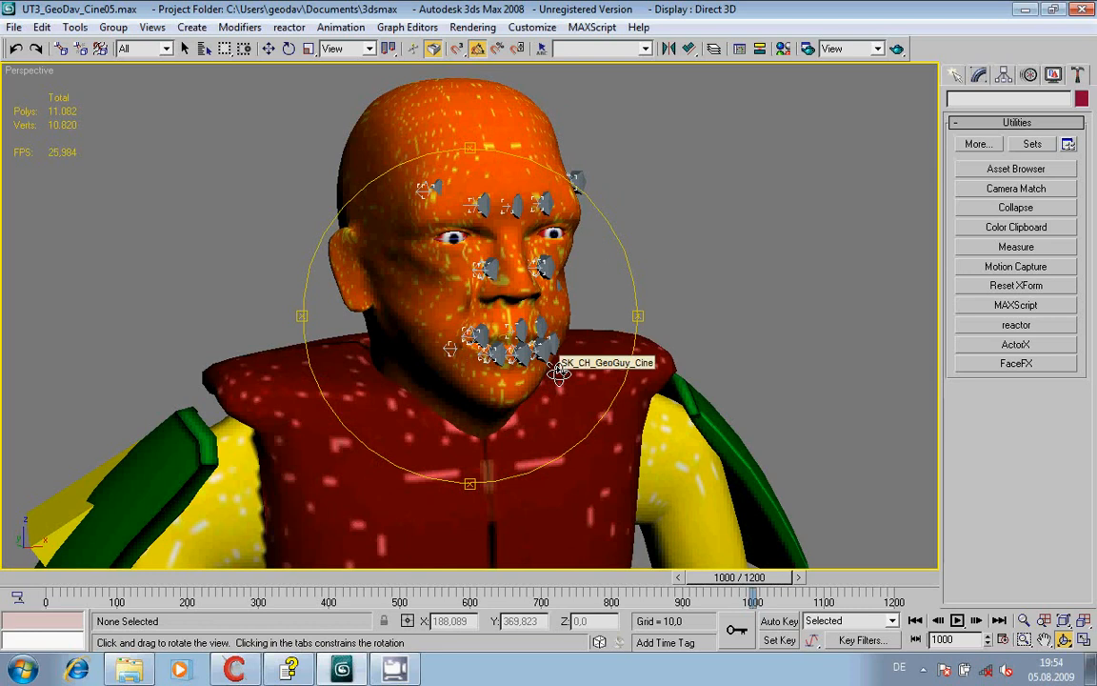
mouse_move(572, 400)
left_mouse_down()
mouse_move(543, 409)
mouse_move(564, 408)
left_mouse_up()
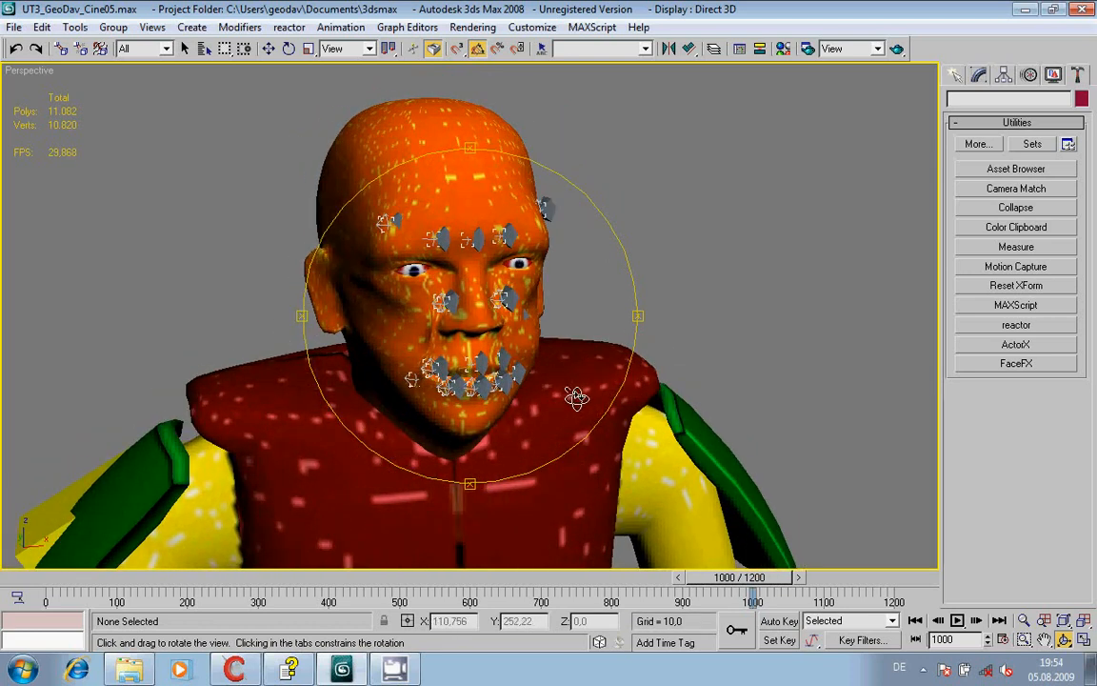
left_click_drag(574, 397, 551, 416)
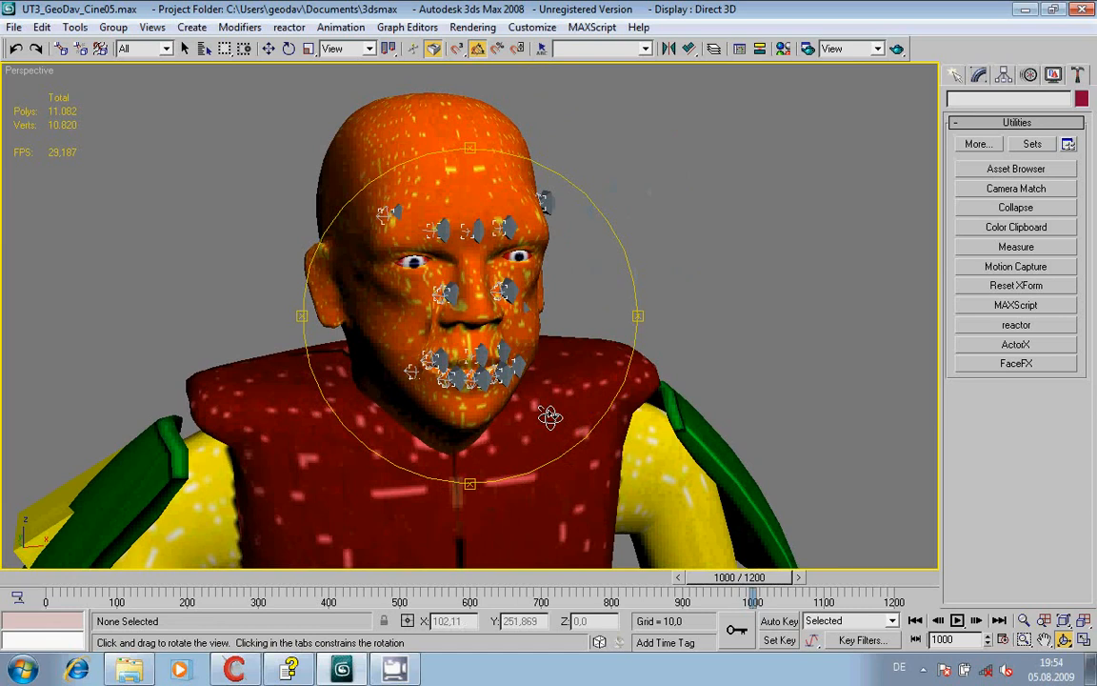
right_click(568, 389)
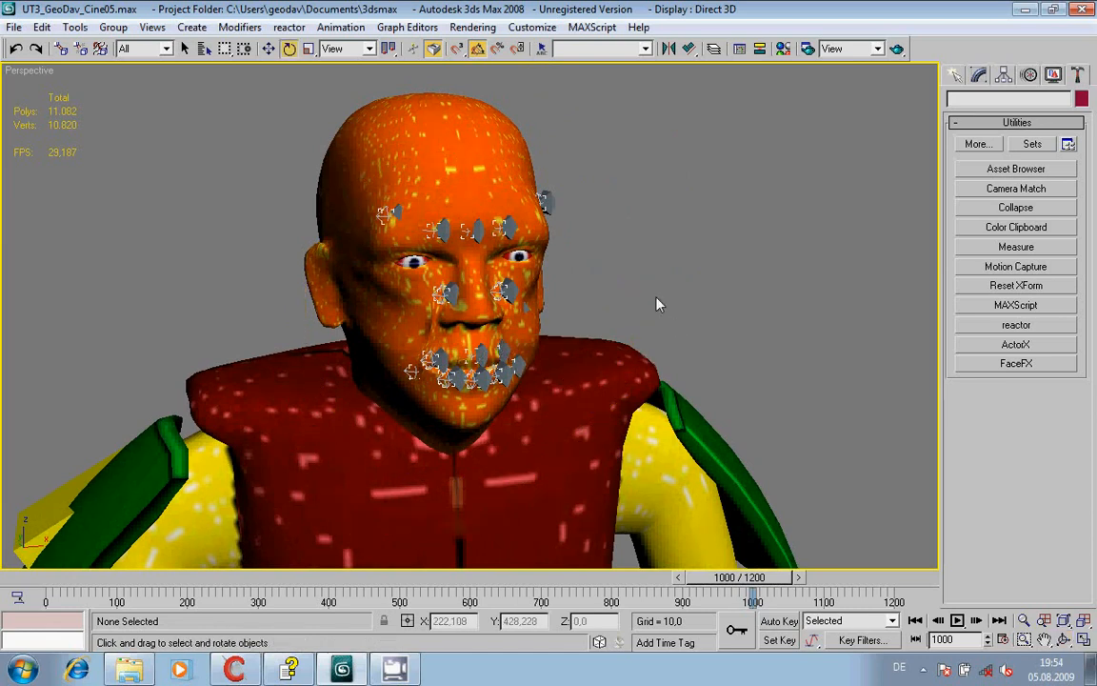
Step: Review the facial bone hierarchy under b_Head, including the jaw's child bones, in the scene object list
key("h")
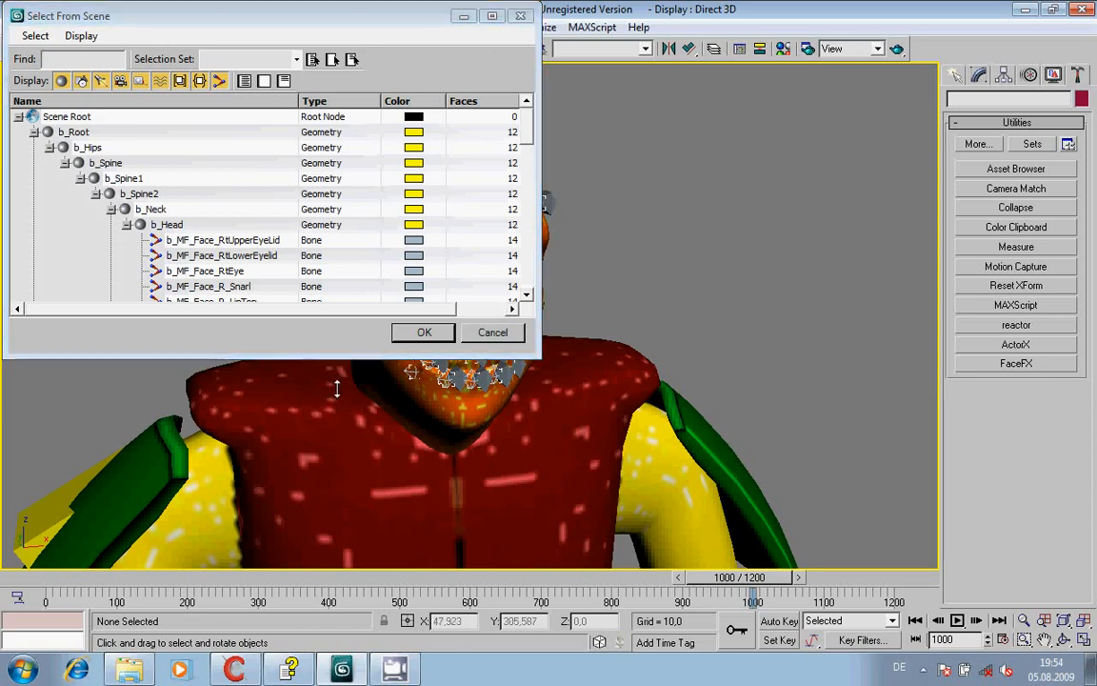
left_click_drag(319, 353, 315, 615)
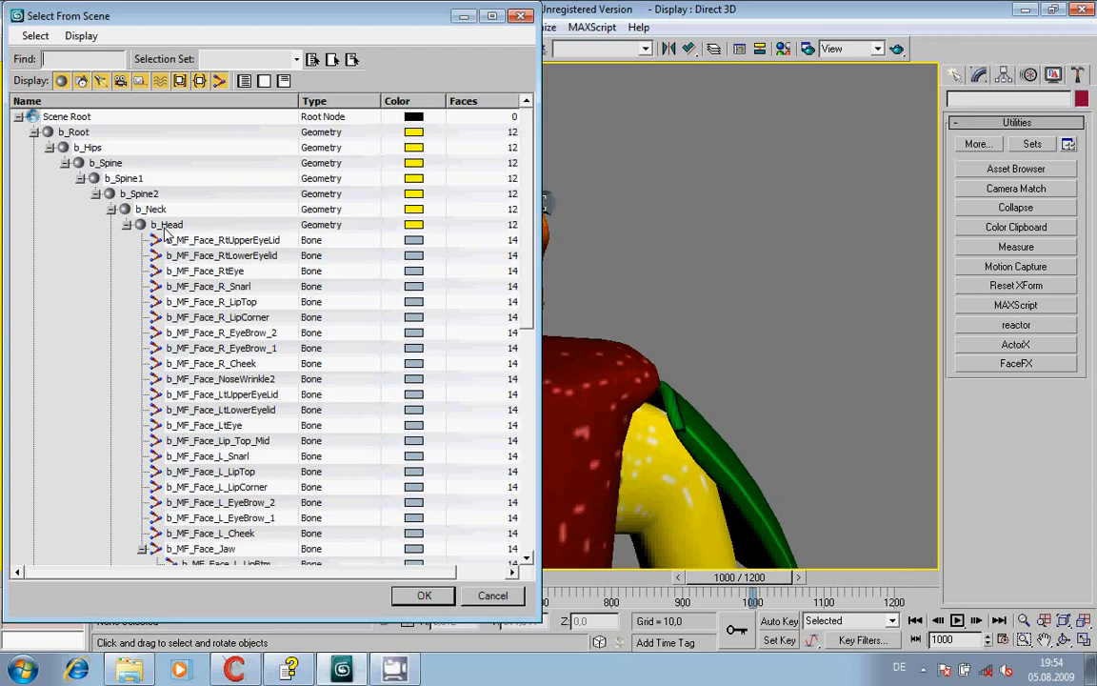
left_click_drag(531, 270, 536, 312)
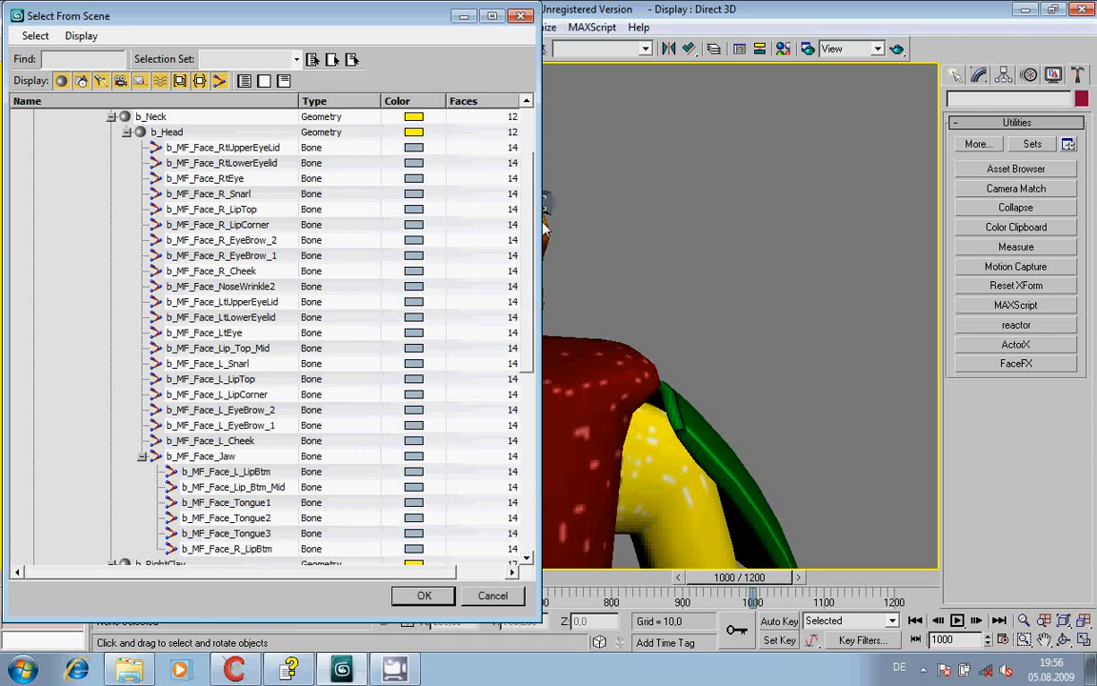
mouse_move(530, 201)
left_mouse_down()
mouse_move(529, 184)
mouse_move(529, 204)
left_mouse_up()
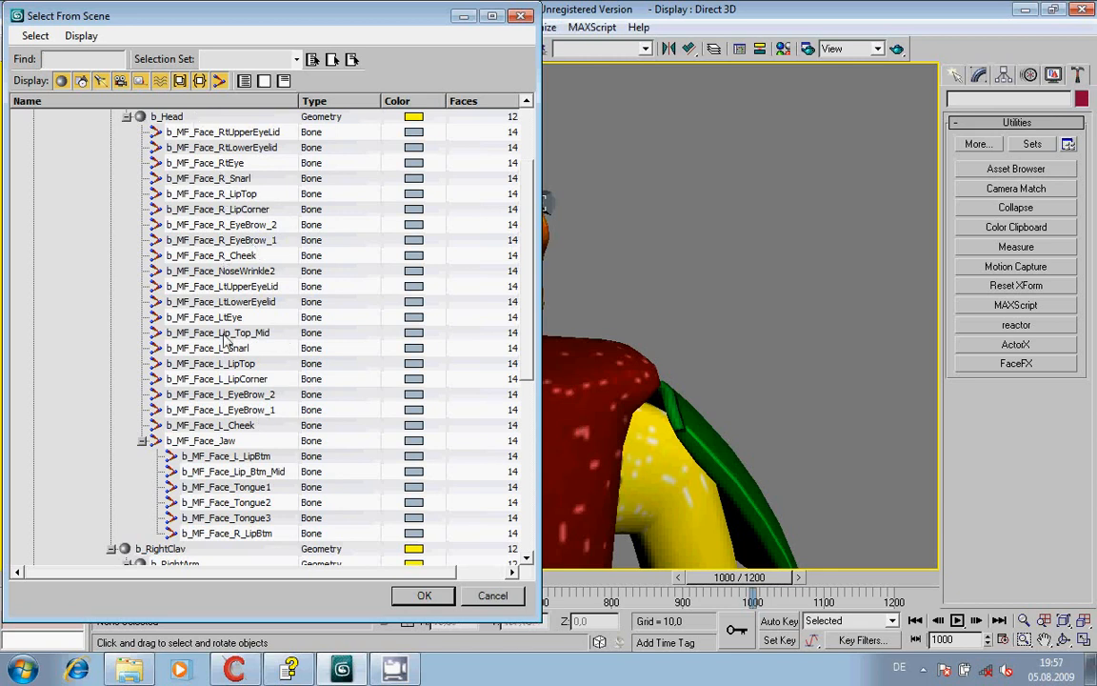
left_click(440, 604)
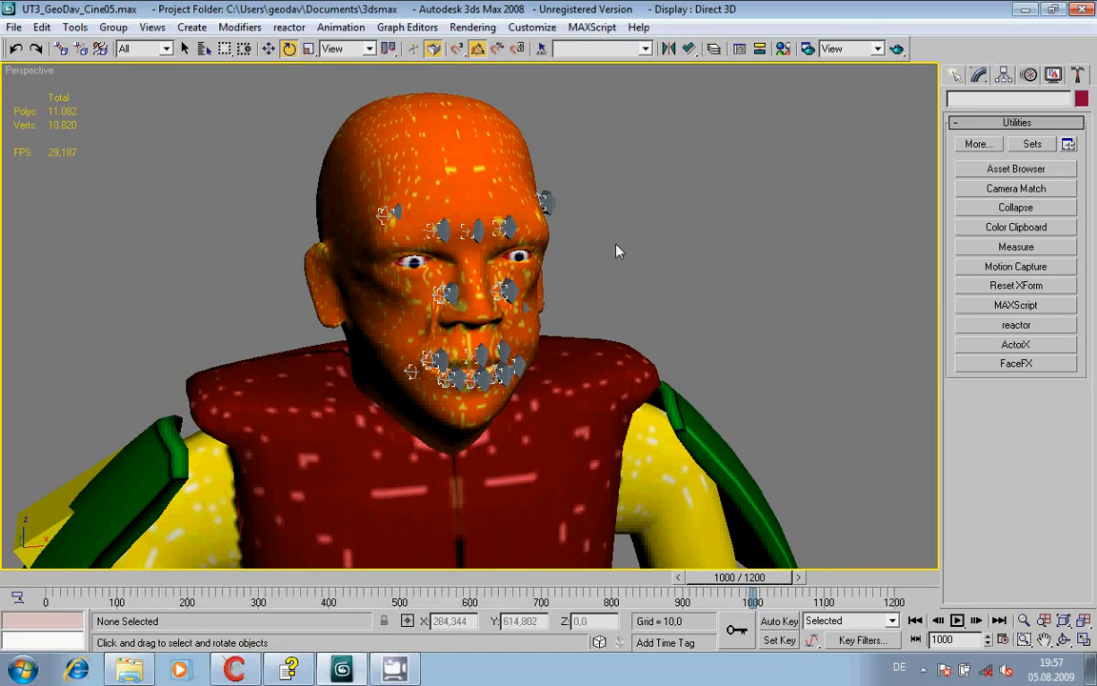
Step: Inspect the animation keys of the b_MF_Face_L_EyeBrow_2 bone using the plain selection tool
left_click(550, 203)
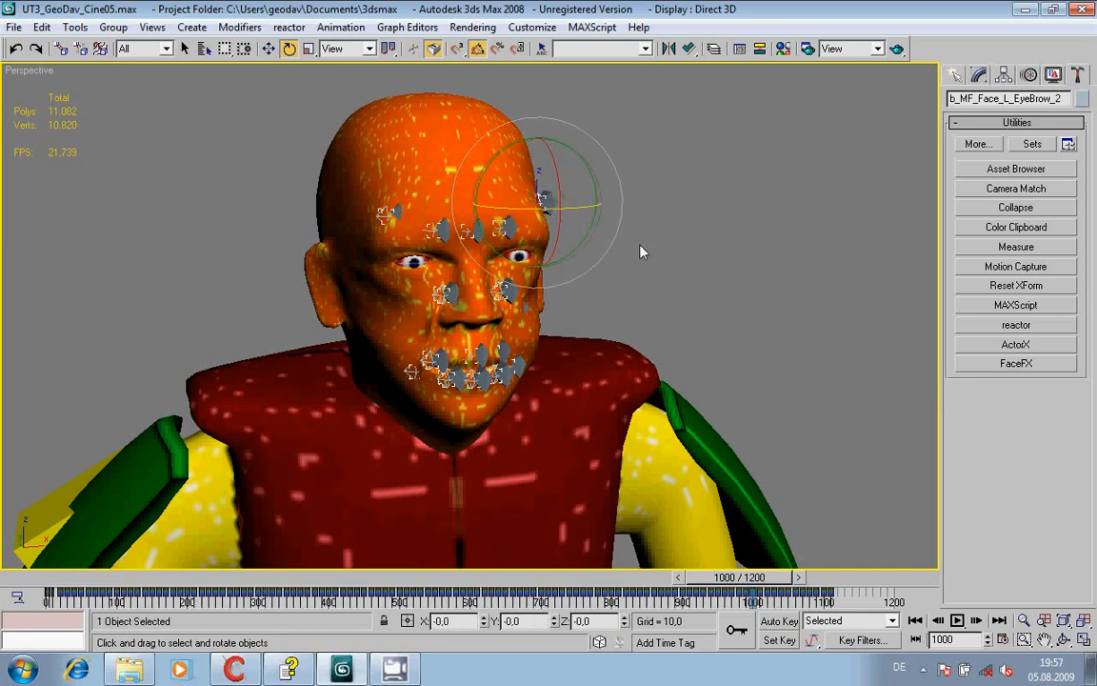
left_click(185, 49)
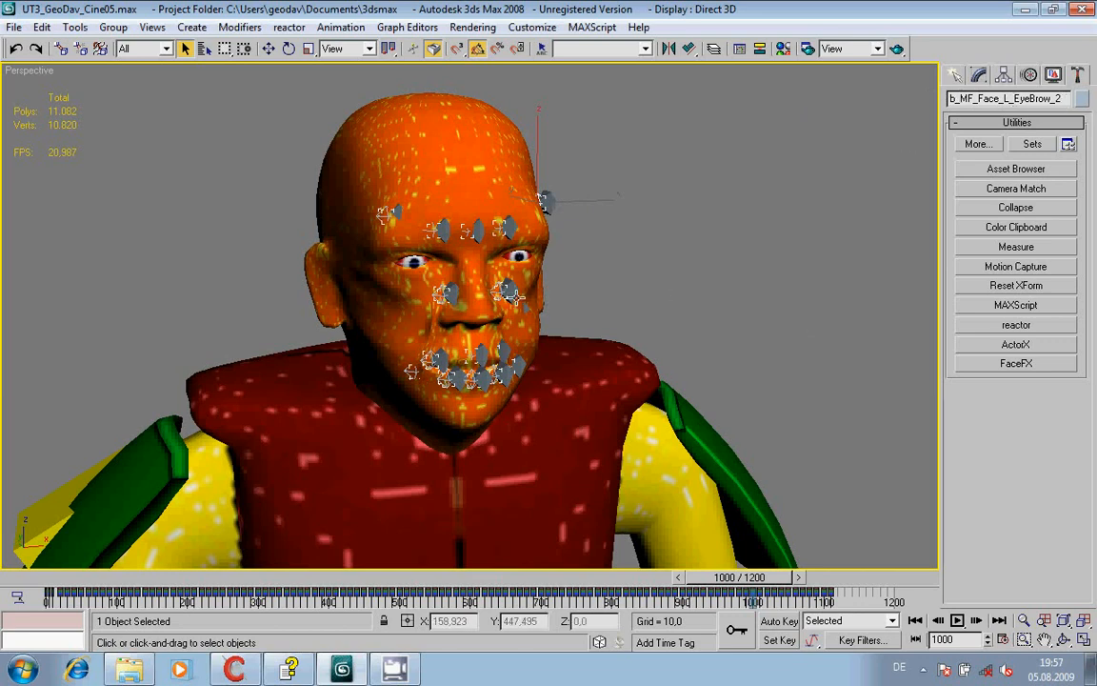
left_click(461, 267)
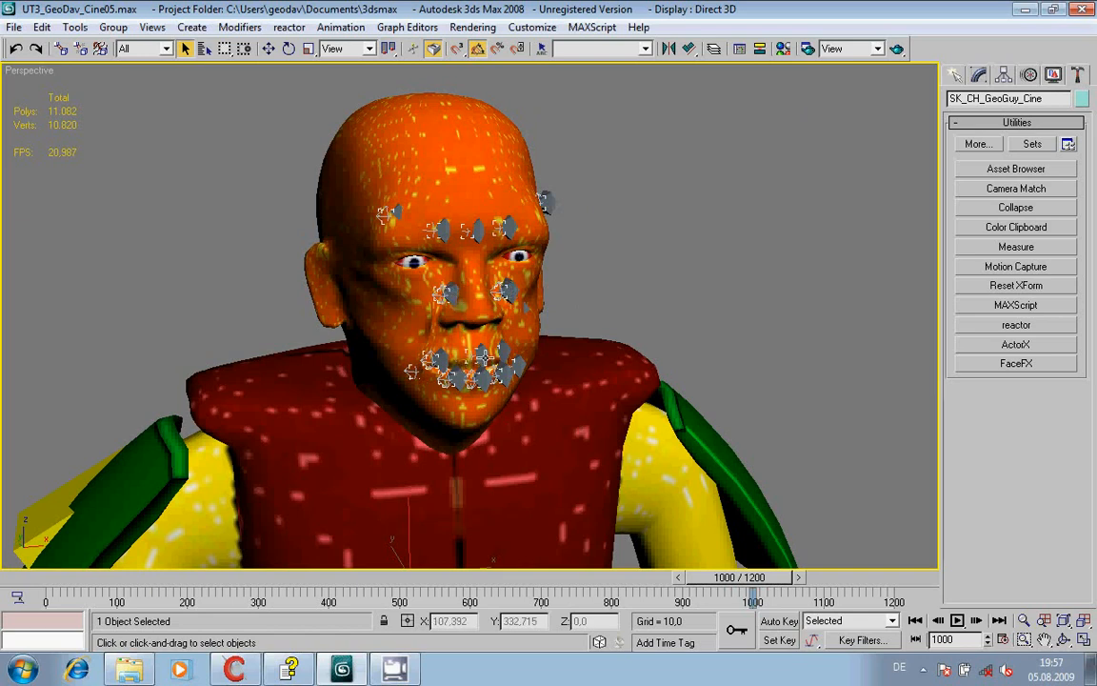
left_click(596, 227)
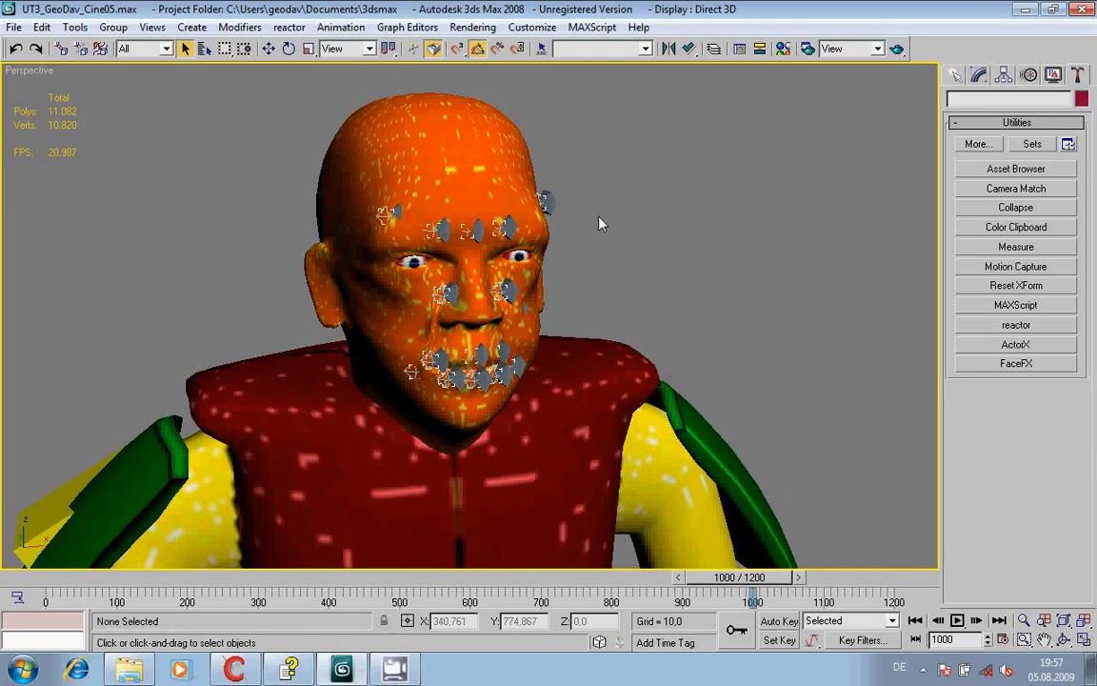
left_click(547, 200)
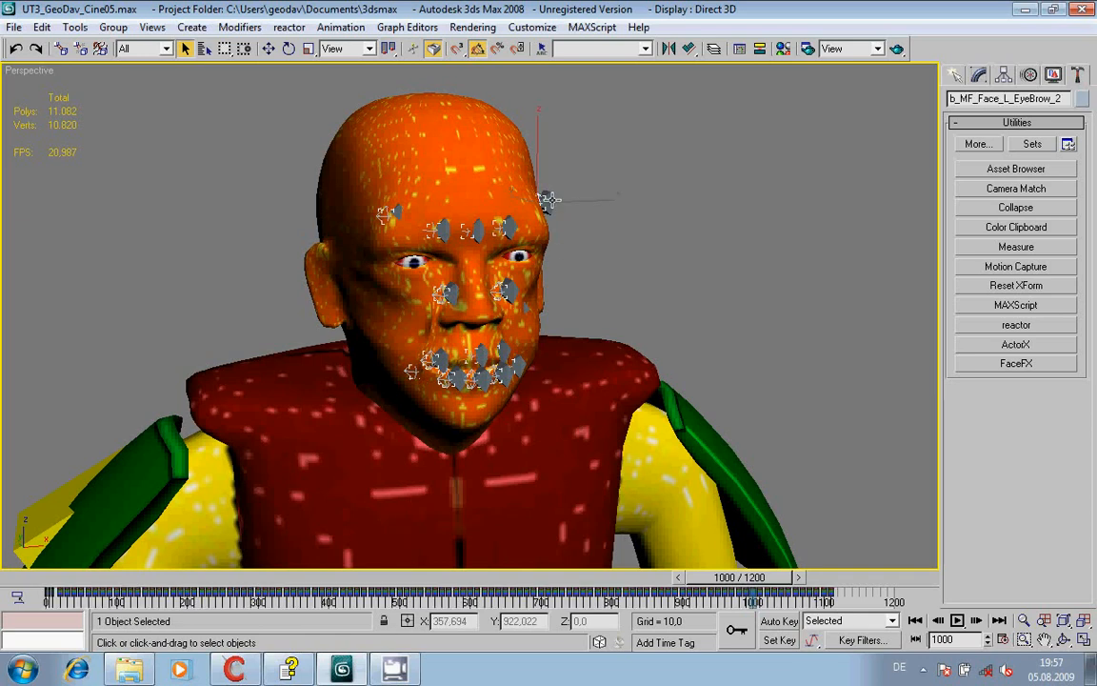
Step: Select the SK_CH_GeoGuy_Cine mesh and scrub through the facial animation, ending at frame 0
left_click(388, 211)
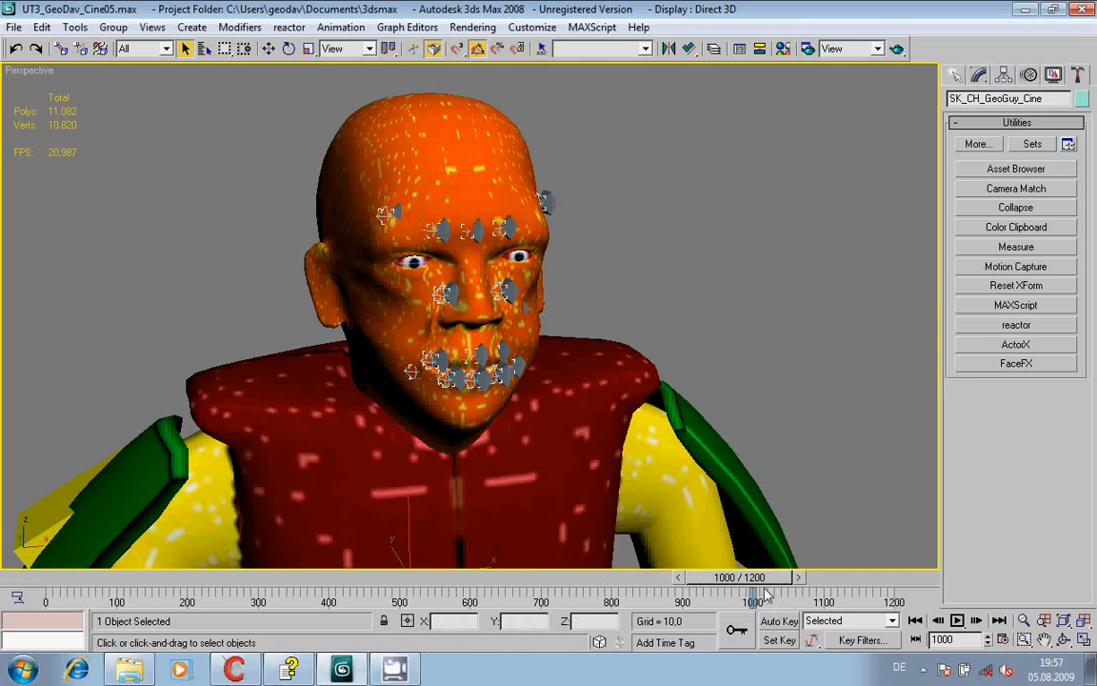
left_click_drag(763, 585, 914, 679)
left_click_drag(900, 619, 54, 630)
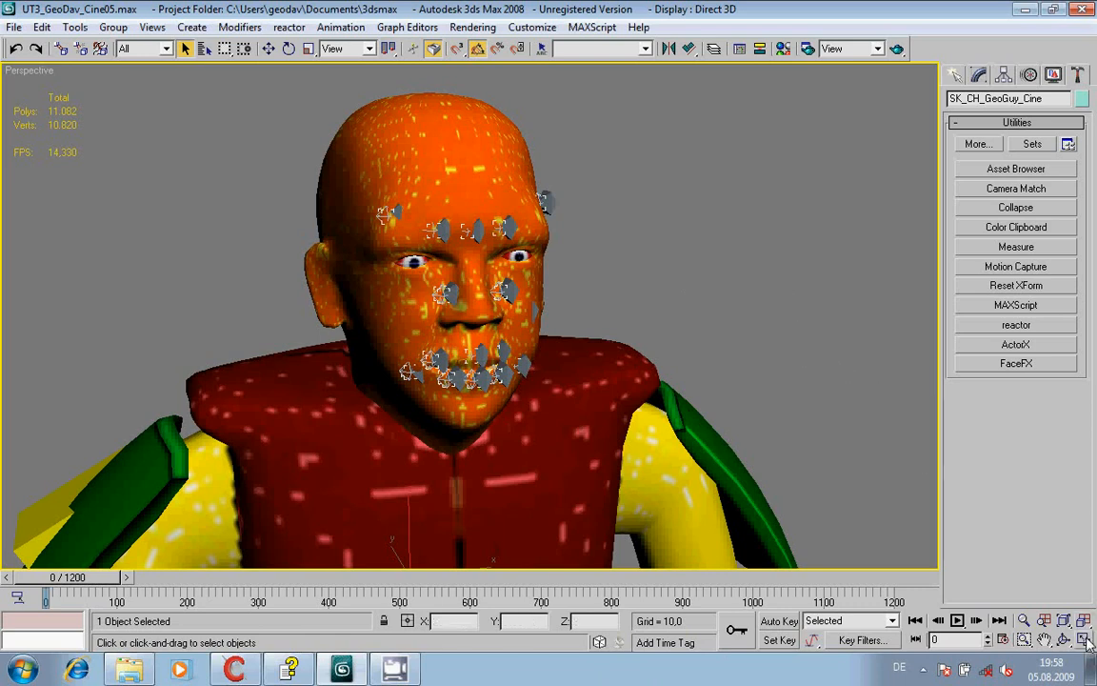
Step: Restore the four-view layout, turn on Edged Faces in the Perspective view of the head, and scrub the animation, ending at frame 0
key("alt+w")
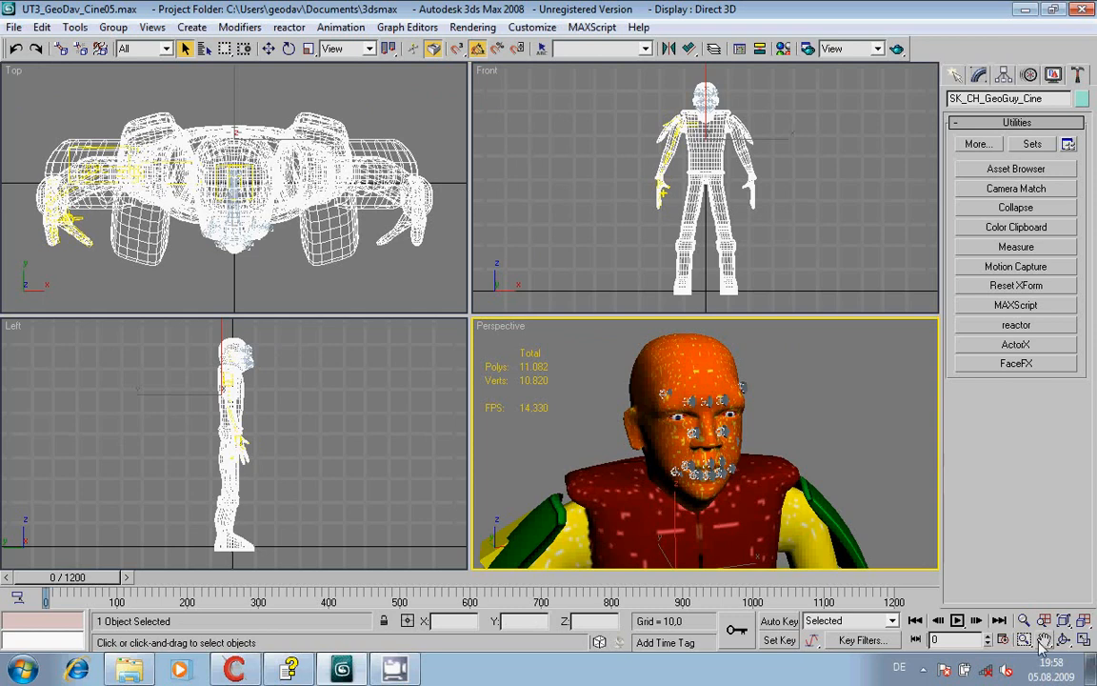
left_click(1085, 620)
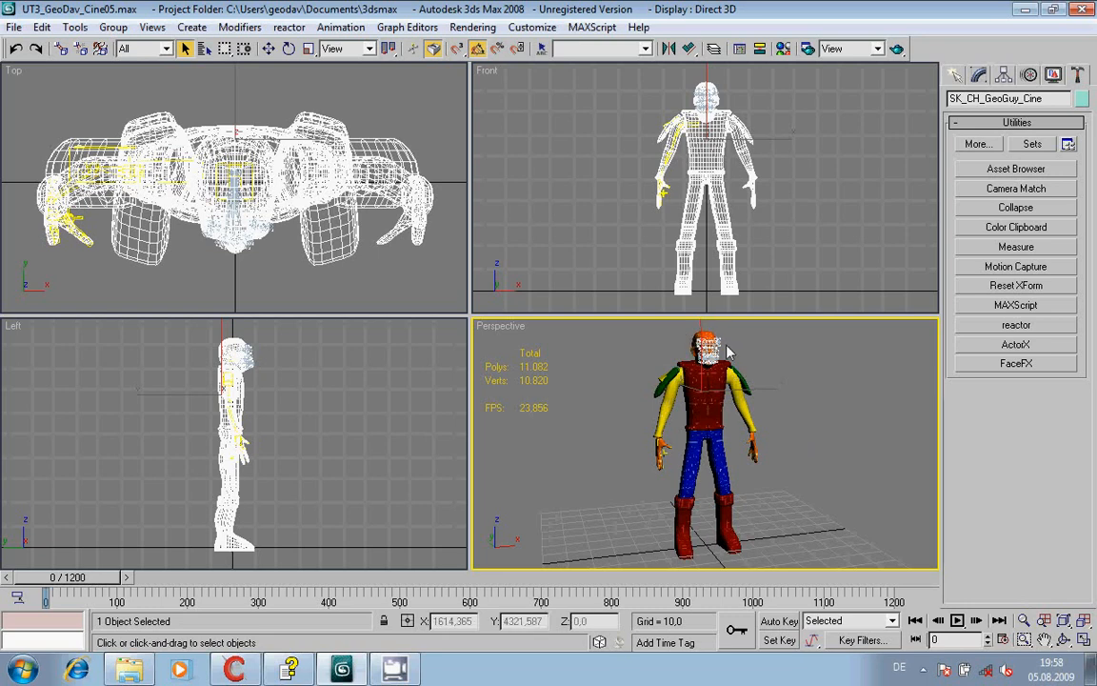
left_click(1024, 639)
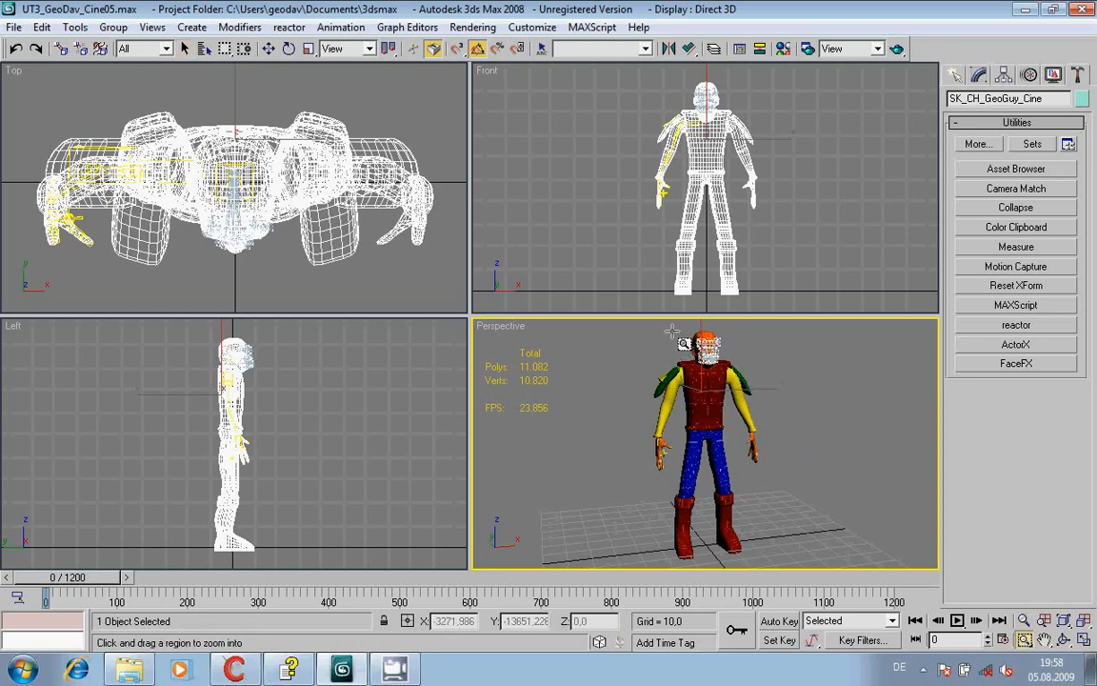
left_click_drag(677, 328, 742, 379)
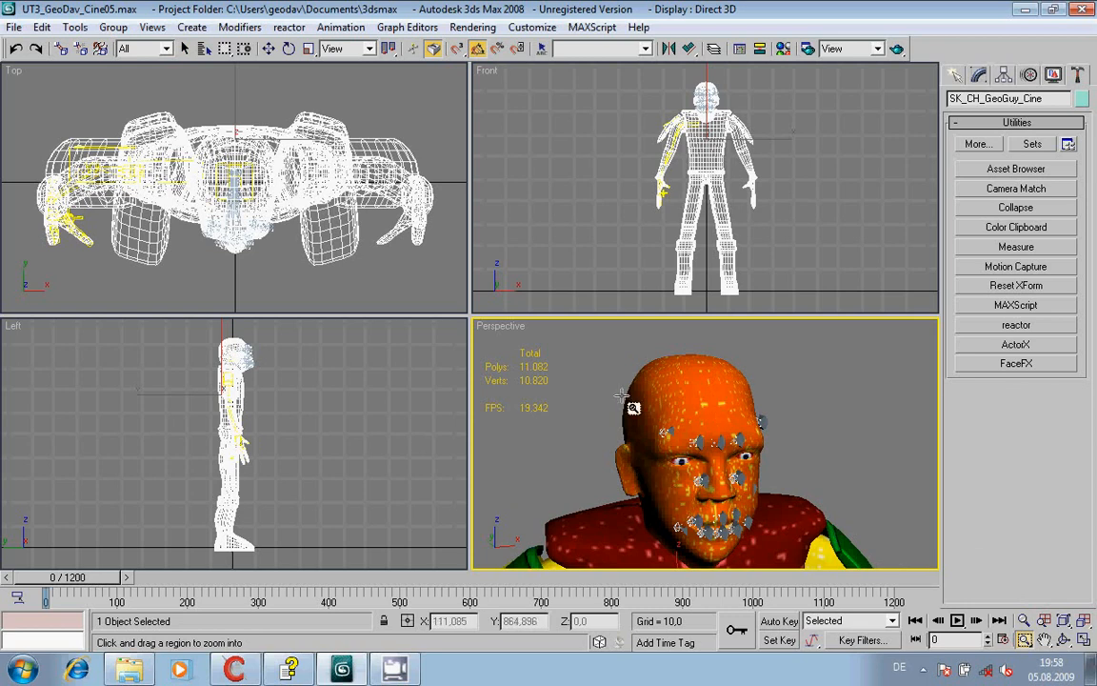
right_click(505, 328)
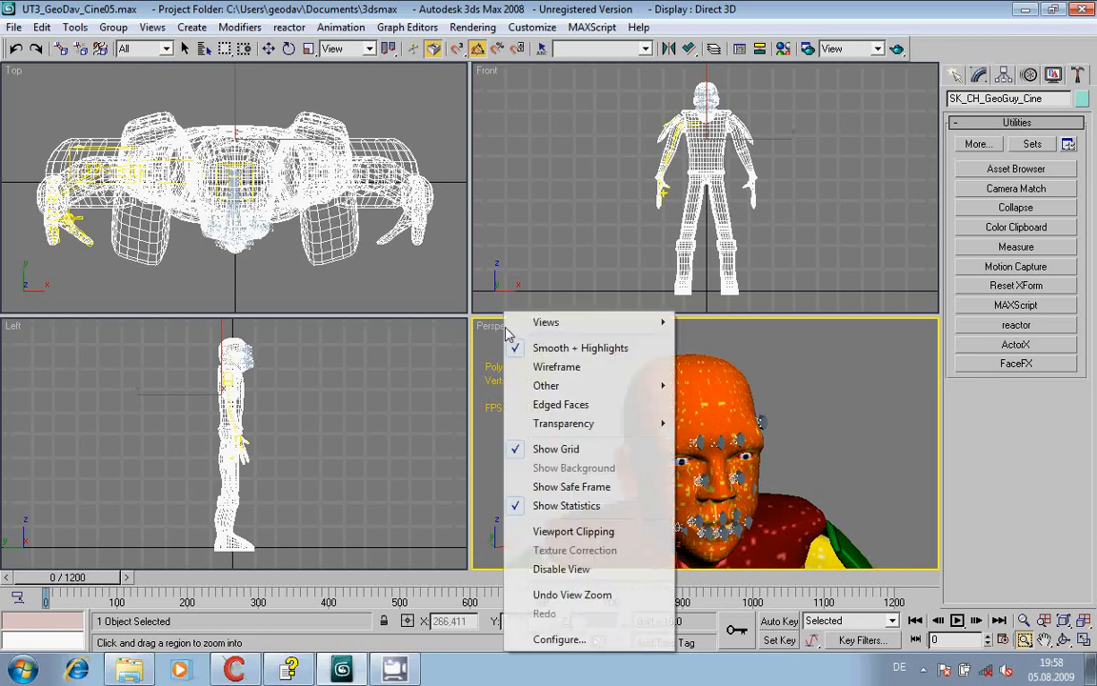
left_click(538, 404)
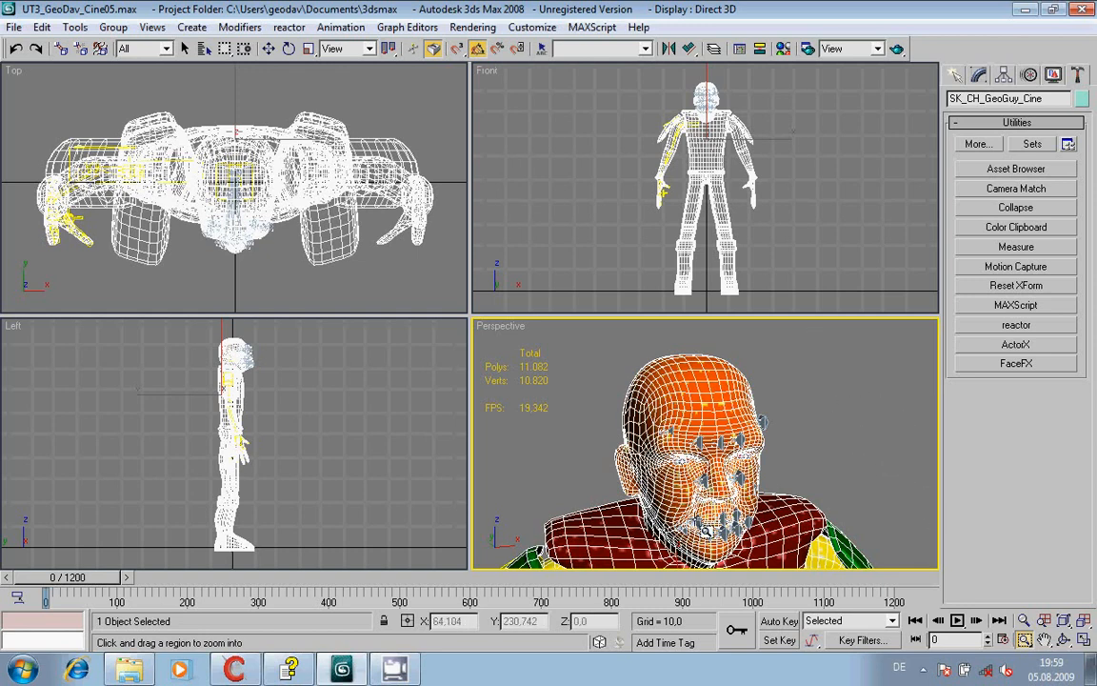
left_click_drag(112, 588, 8, 519)
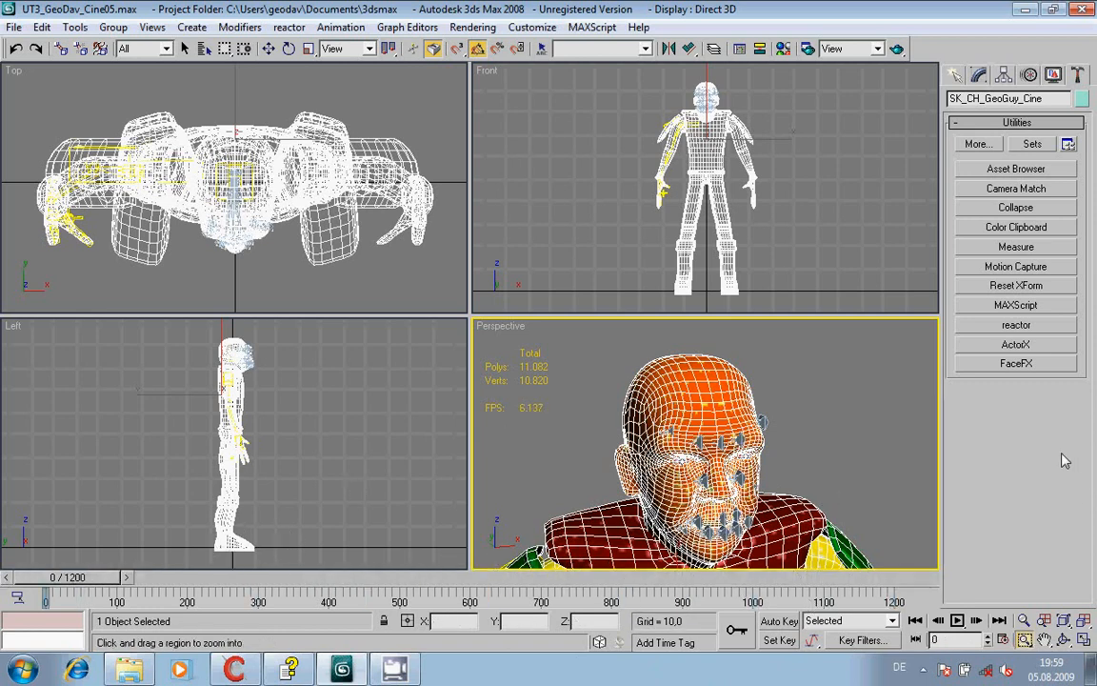
Step: Open the FaceFX utility and bring its actor options and Reference Pose settings into view
left_click(998, 367)
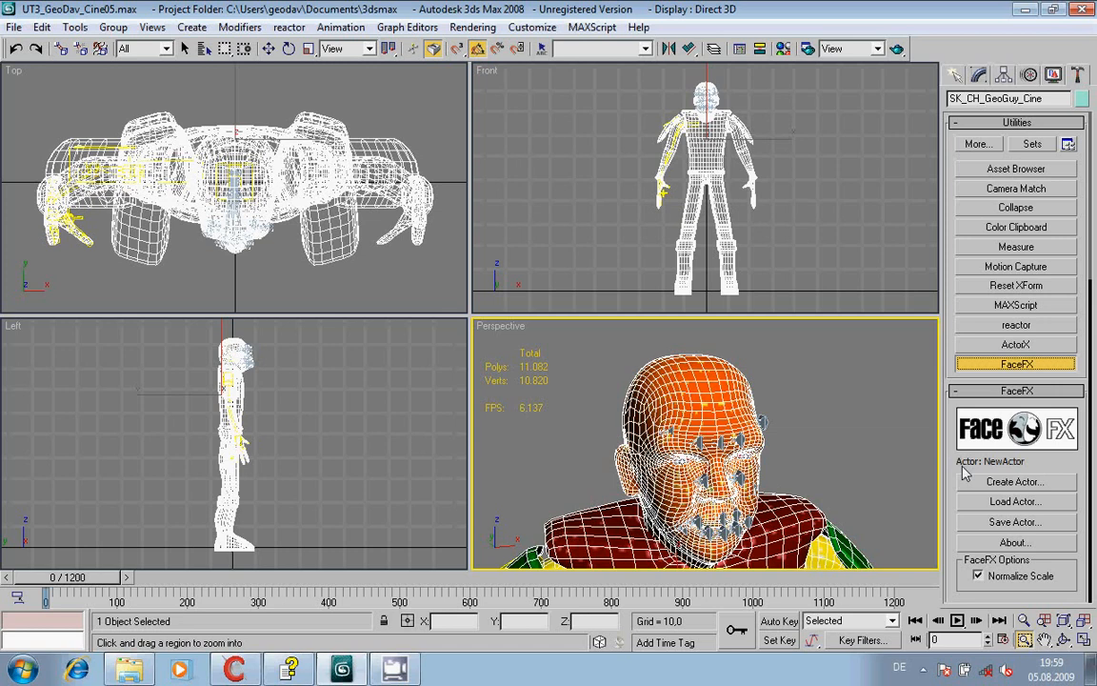
left_click_drag(941, 461, 957, 217)
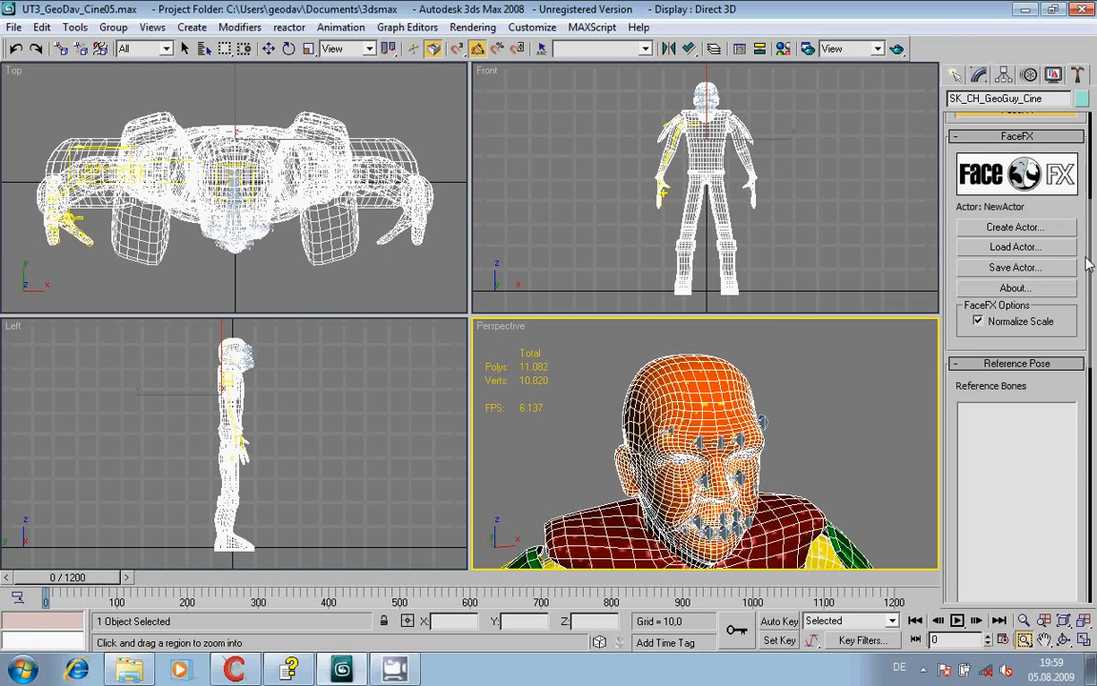
Step: Create a new FaceFX actor named GeoCine
left_click(1023, 232)
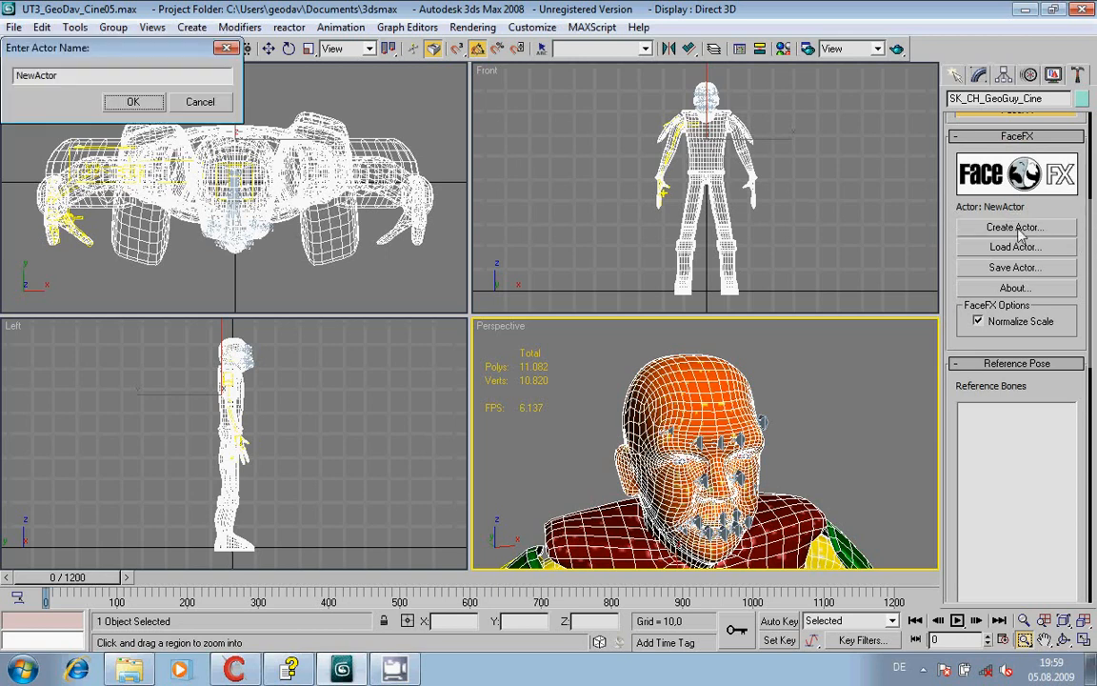
left_click_drag(147, 74, 5, 81)
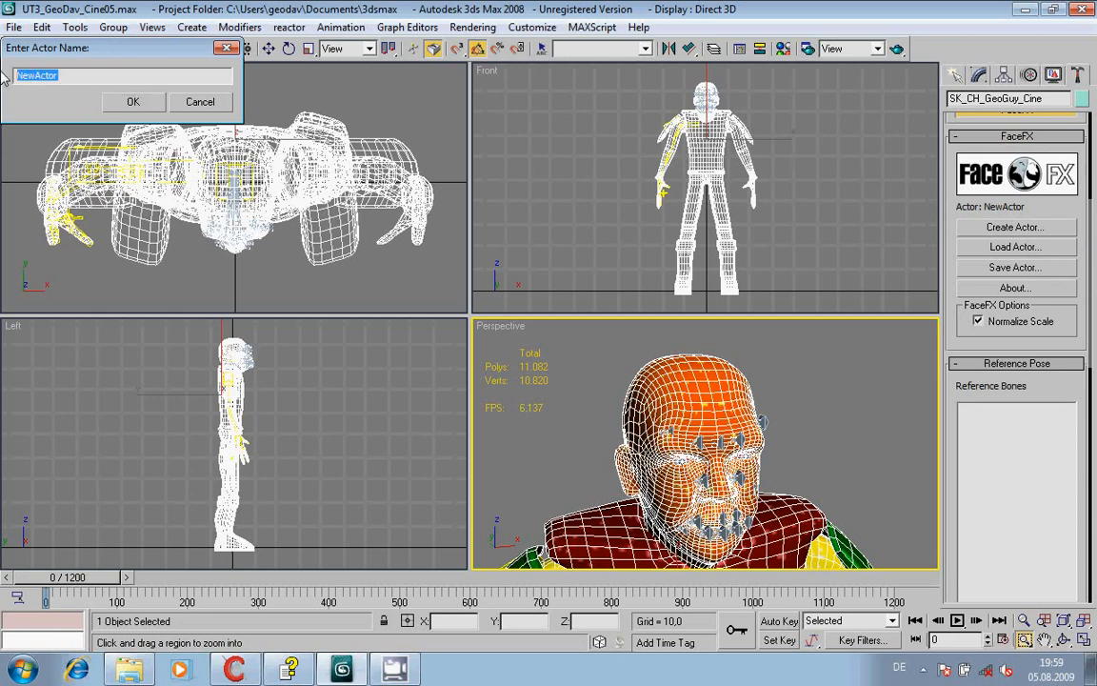
type("G")
key("Return")
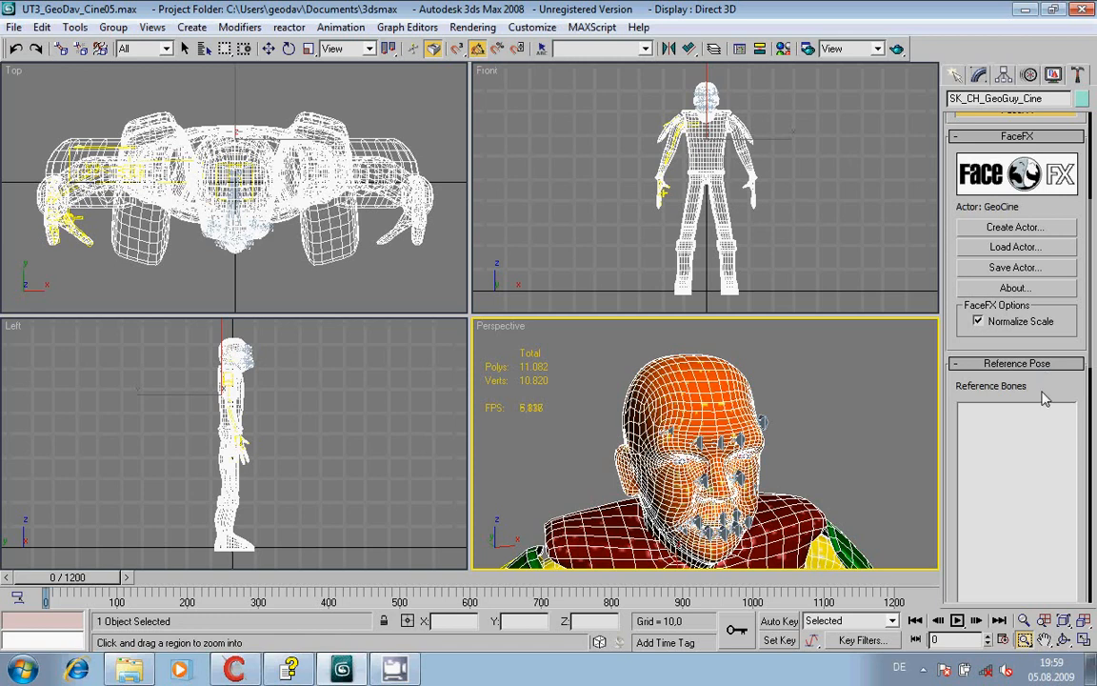
Step: Export the FaceFX reference pose using b_Neck, b_Head and all facial bones down to b_MF_Face_R_LipBtm
scroll(1043, 394, "down", 3)
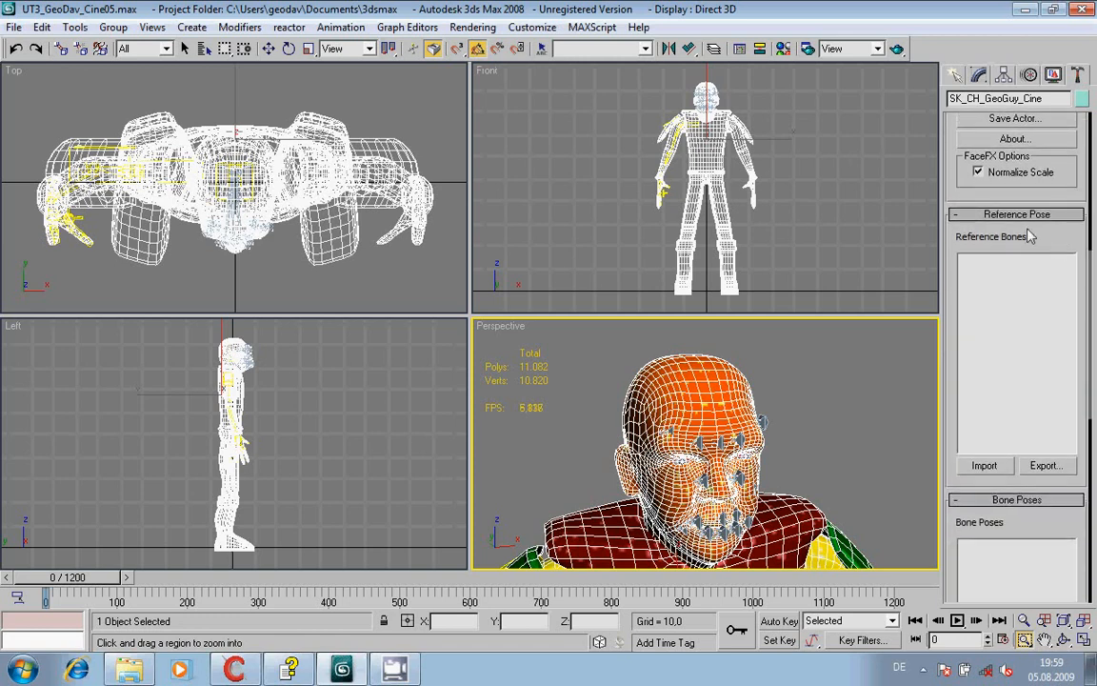
mouse_move(1036, 235)
left_mouse_down()
mouse_move(1036, 296)
mouse_move(1032, 157)
mouse_move(1029, 237)
left_mouse_up()
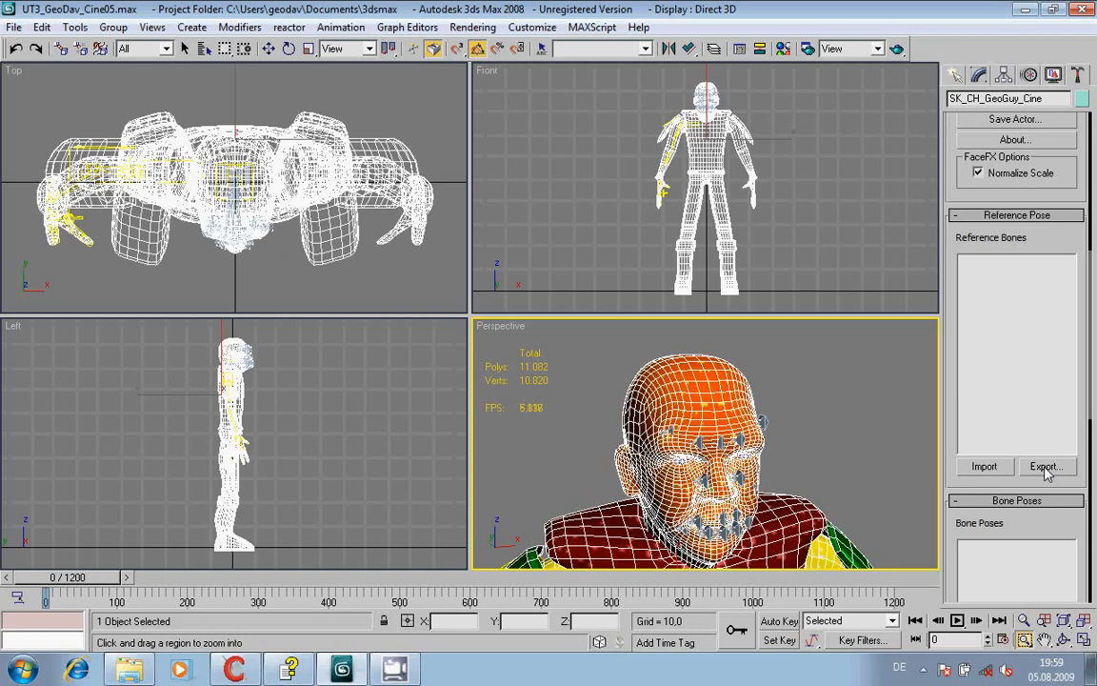
left_click_drag(1058, 528, 1058, 449)
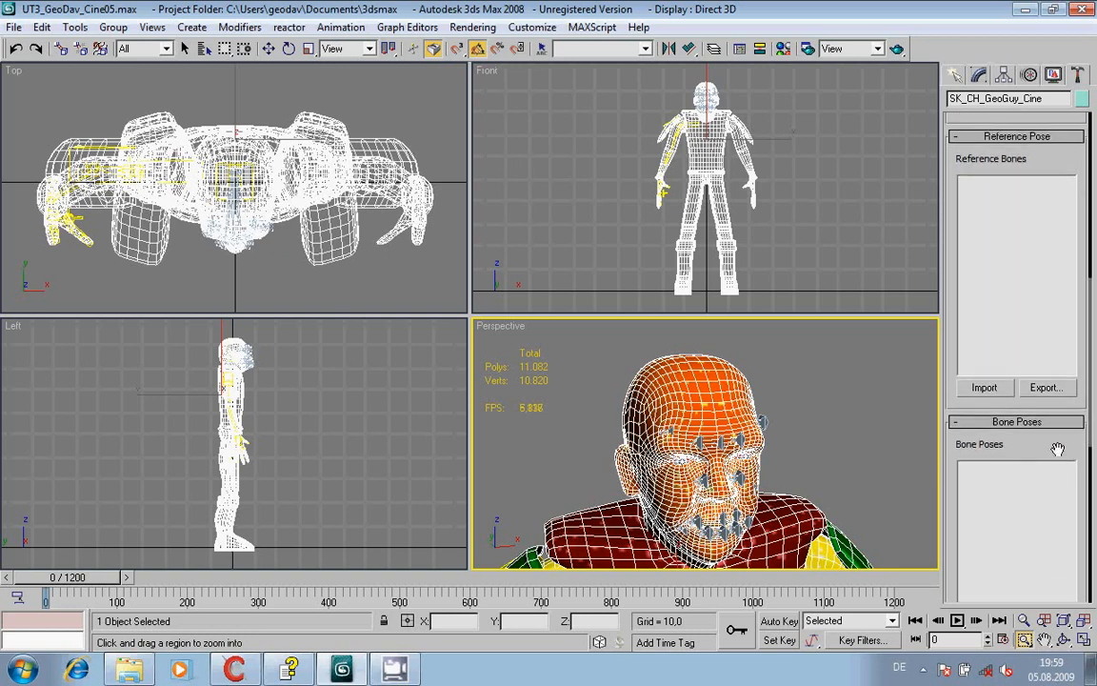
left_click(1051, 392)
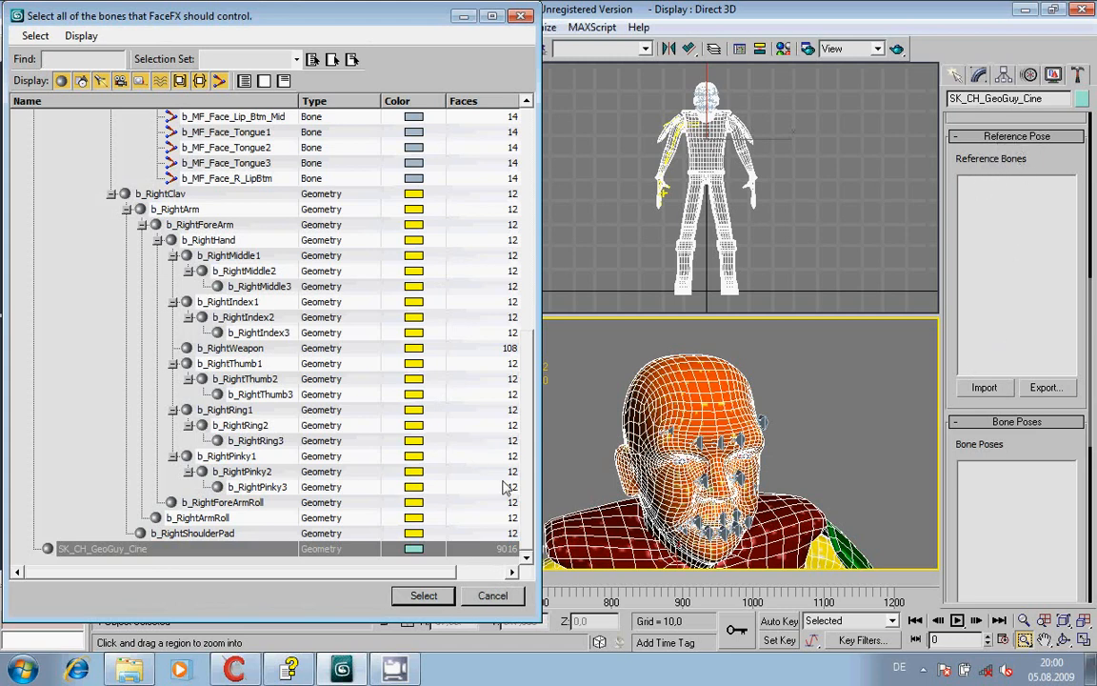
left_click_drag(531, 486, 530, 314)
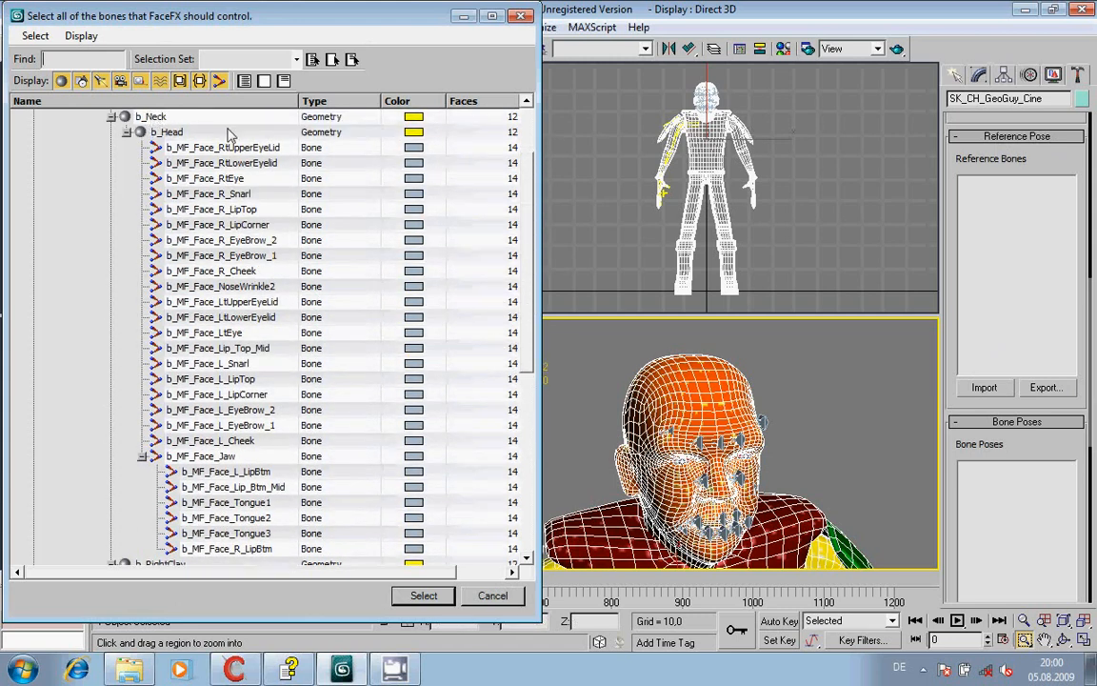
left_click(152, 117)
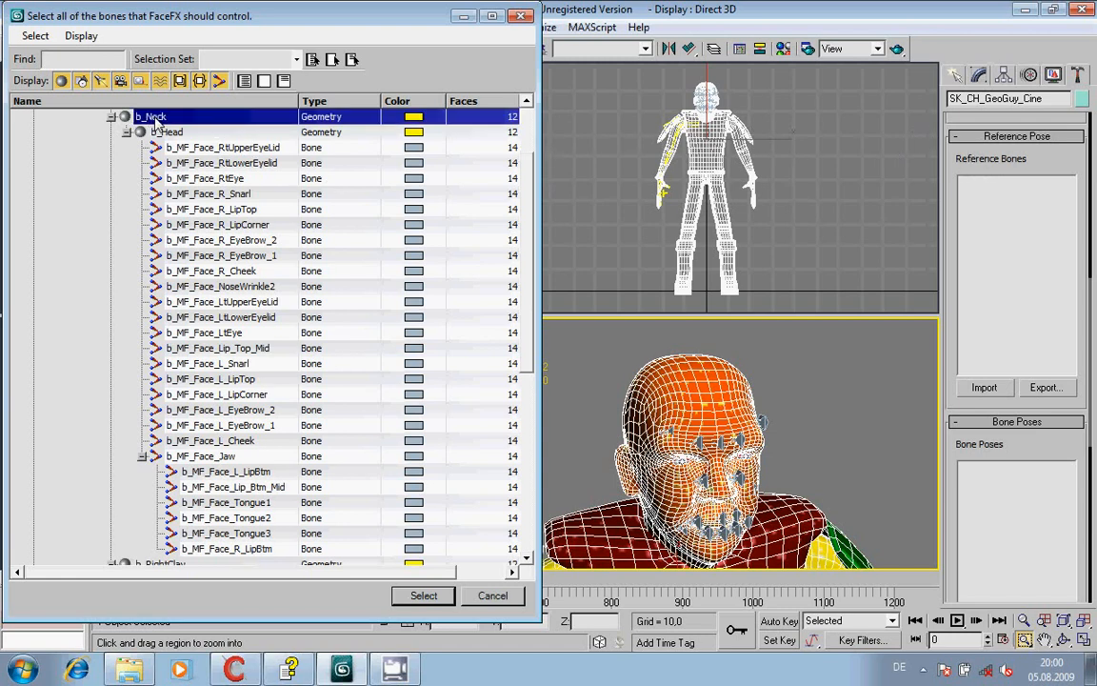
left_click(231, 549, "shift")
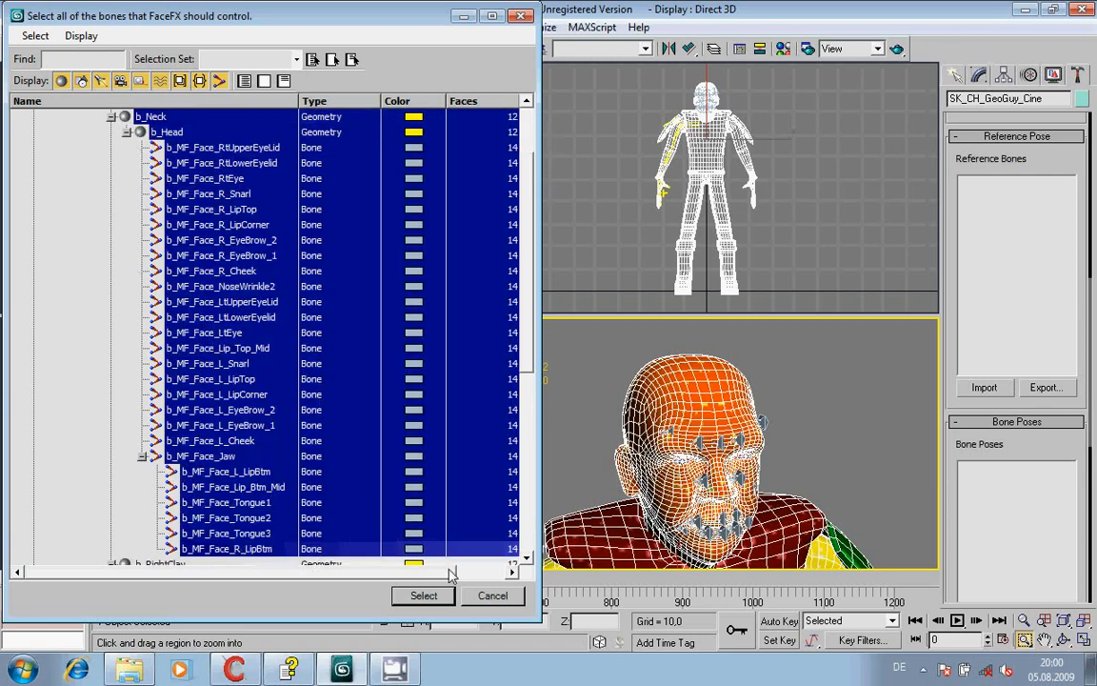
left_click(423, 595)
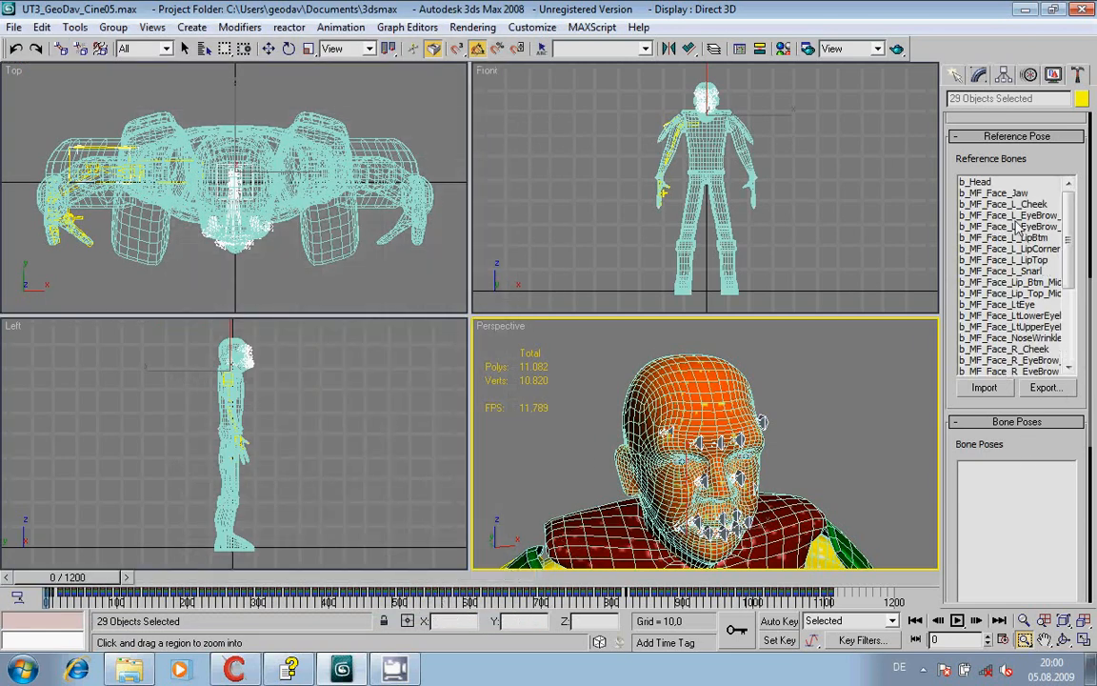
Step: Review the Reference Bones list from b_Head down to b_Neck
mouse_move(1069, 230)
left_mouse_down()
mouse_move(1076, 348)
mouse_move(1087, 219)
left_mouse_up()
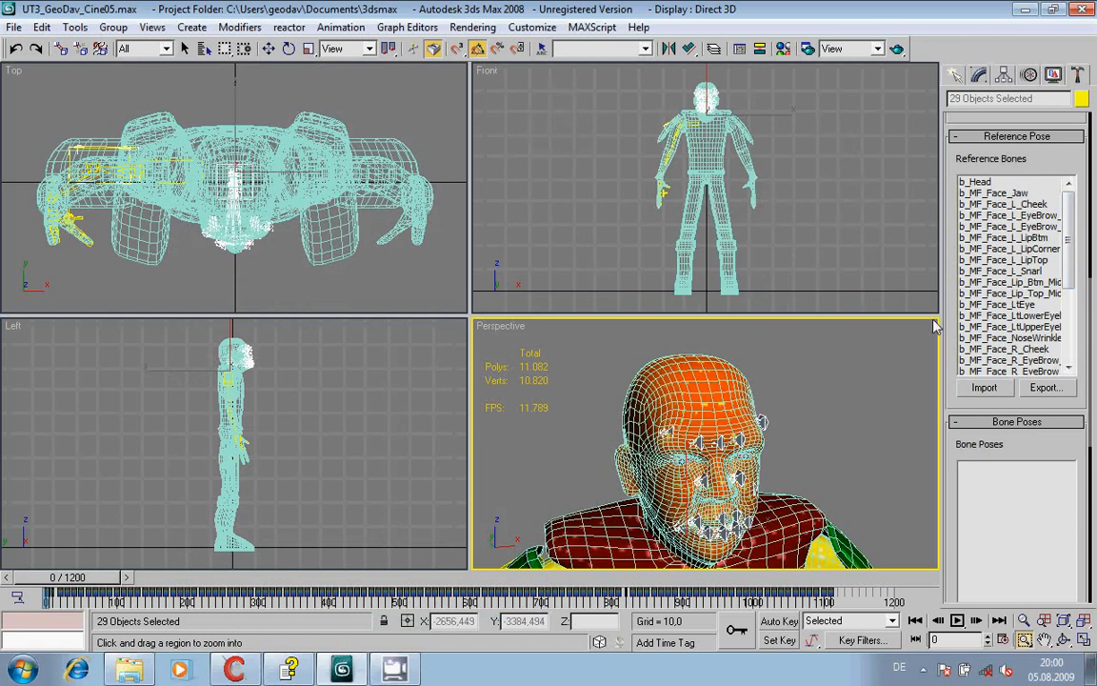
mouse_move(1069, 263)
left_mouse_down()
mouse_move(1070, 350)
mouse_move(1069, 276)
left_mouse_up()
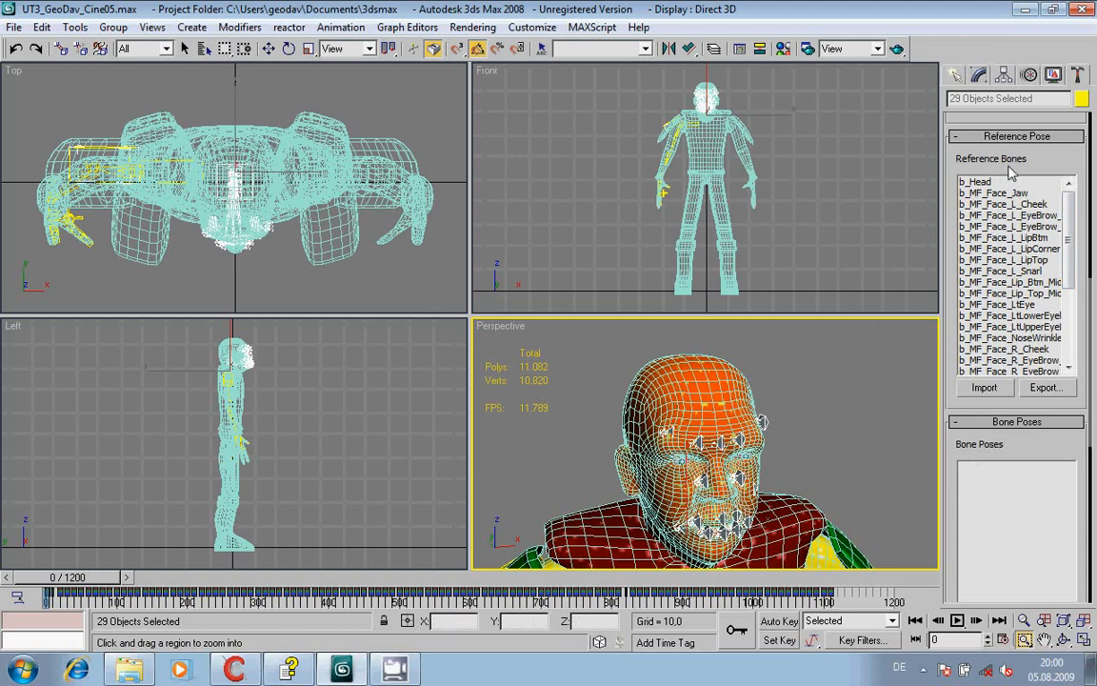
left_click_drag(1069, 230, 1087, 211)
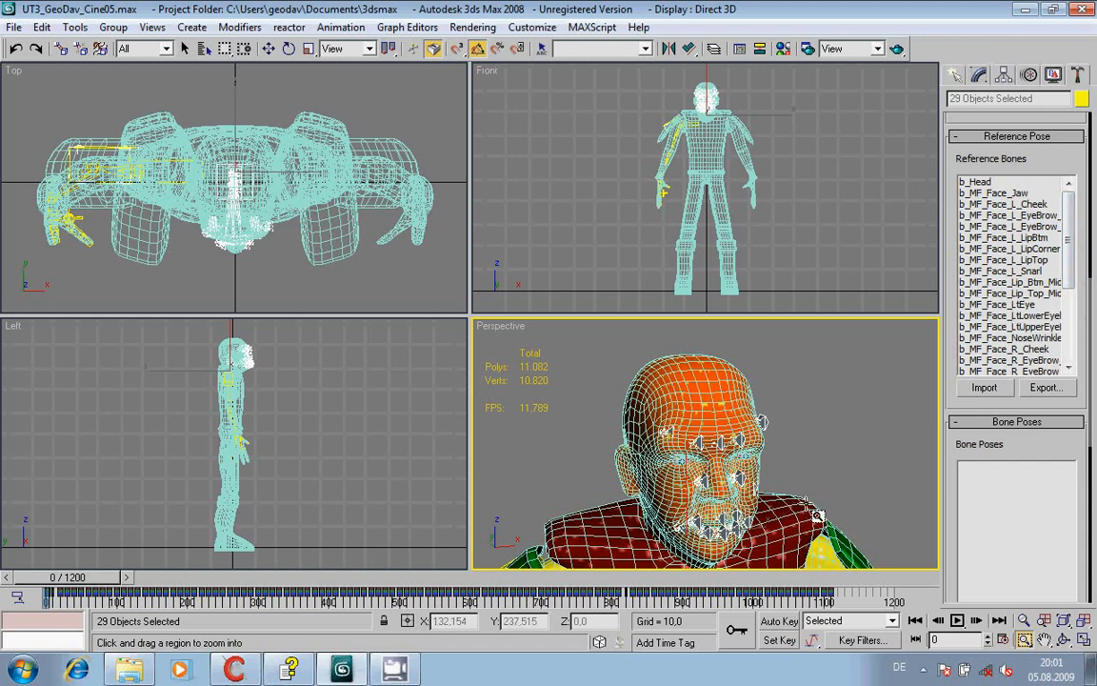
left_click(1067, 289)
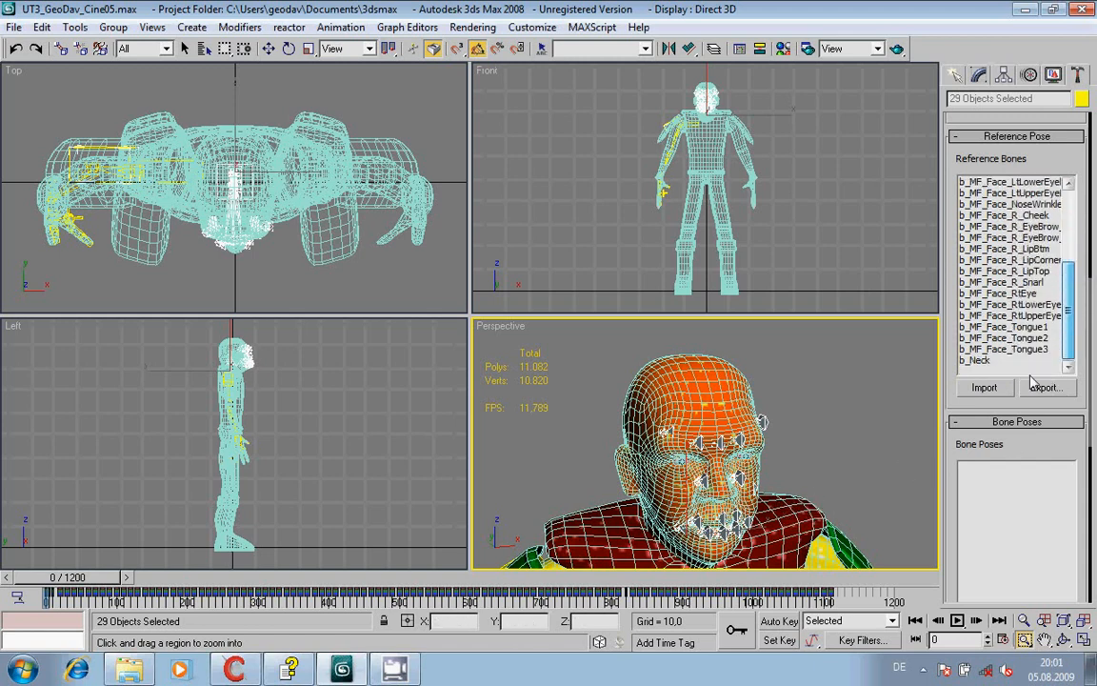
left_click_drag(1069, 333, 1081, 227)
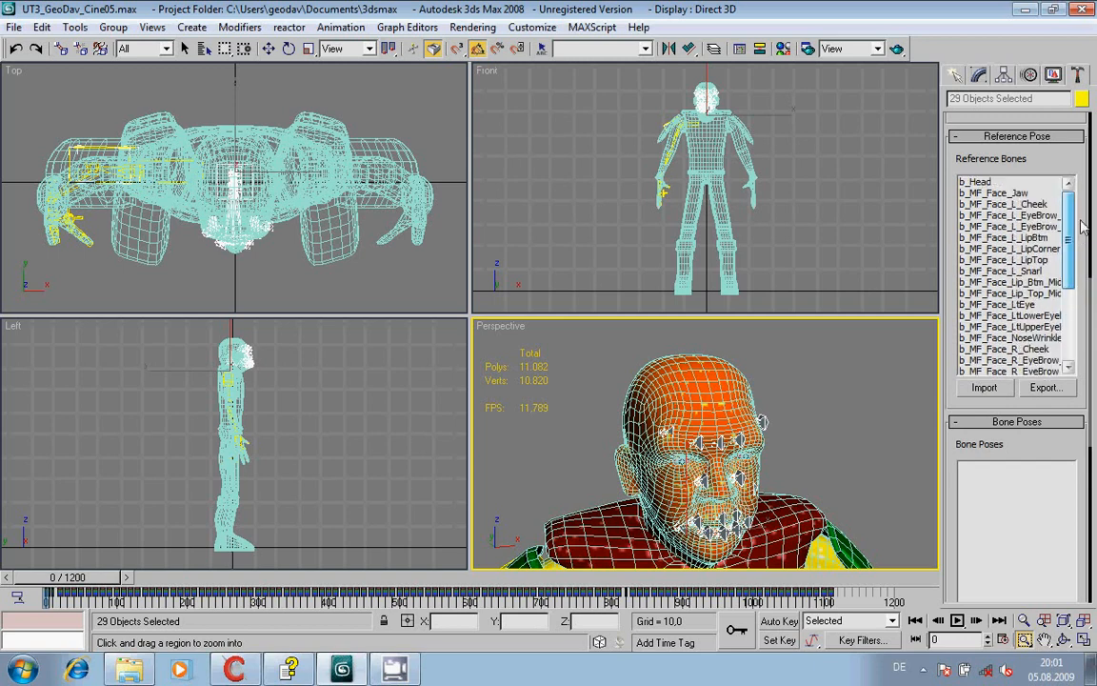
Step: Bring the Bone Poses settings into view and scrub through the pose animation, ending at frame 0
left_click_drag(1022, 450, 983, 166)
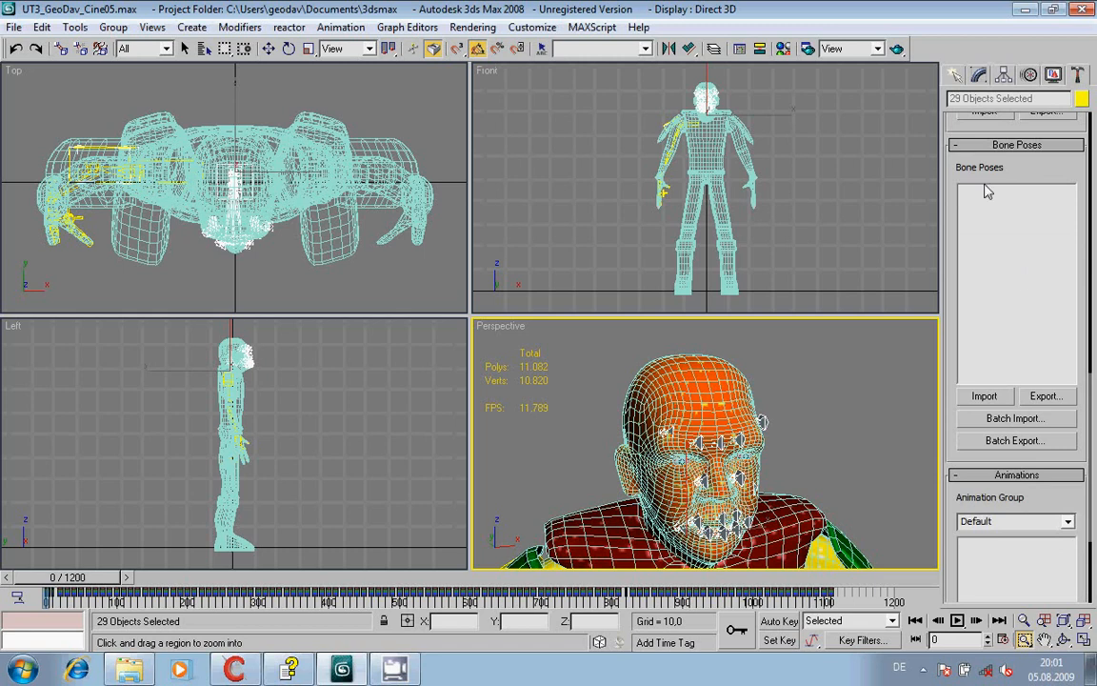
left_click_drag(69, 583, 586, 602)
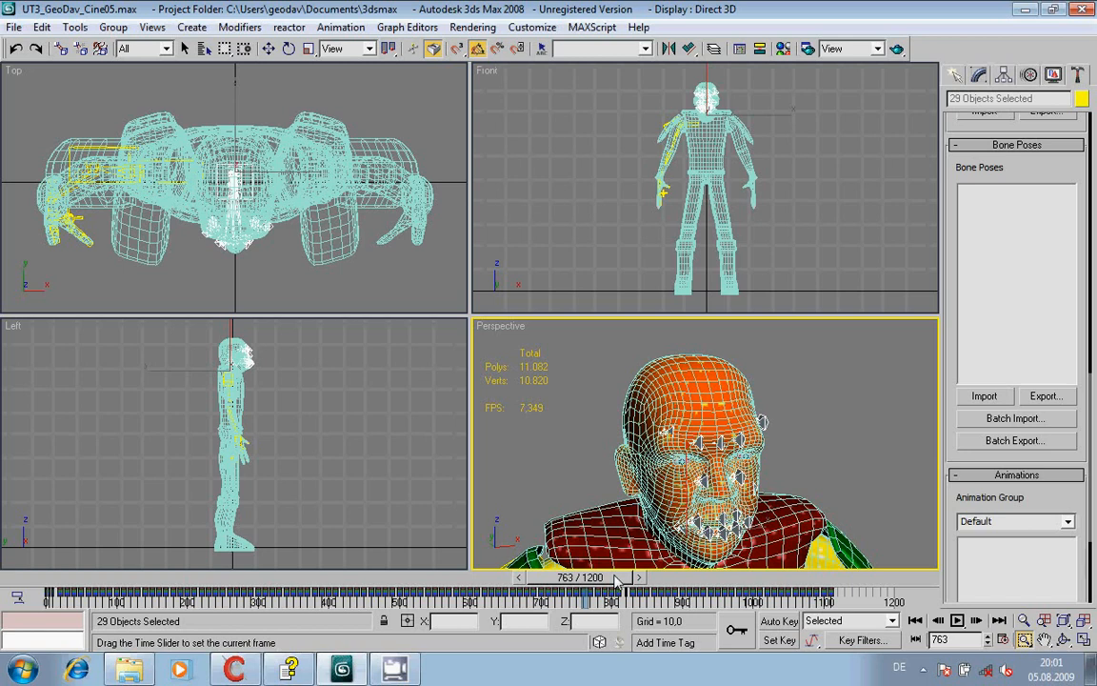
left_click_drag(616, 580, 114, 533)
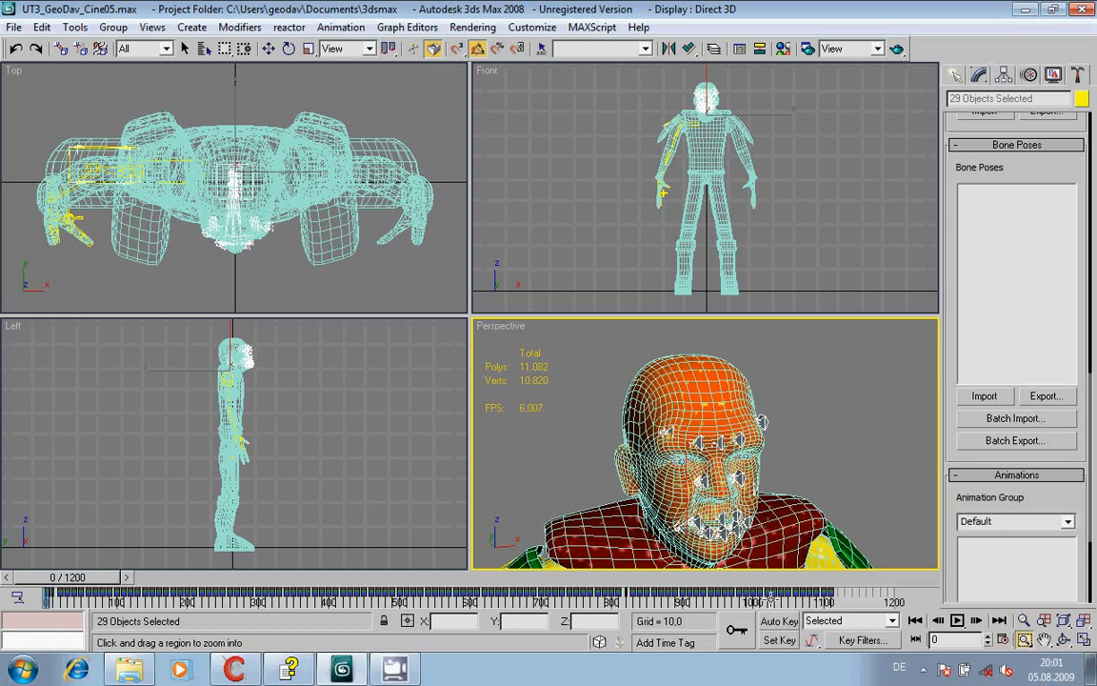
Step: Start a batch export of bone poses and choose UT3_FaceFx_BonePosesList_bodge.txt from E:\FaceFX\FaceFx_Content
left_click(1007, 443)
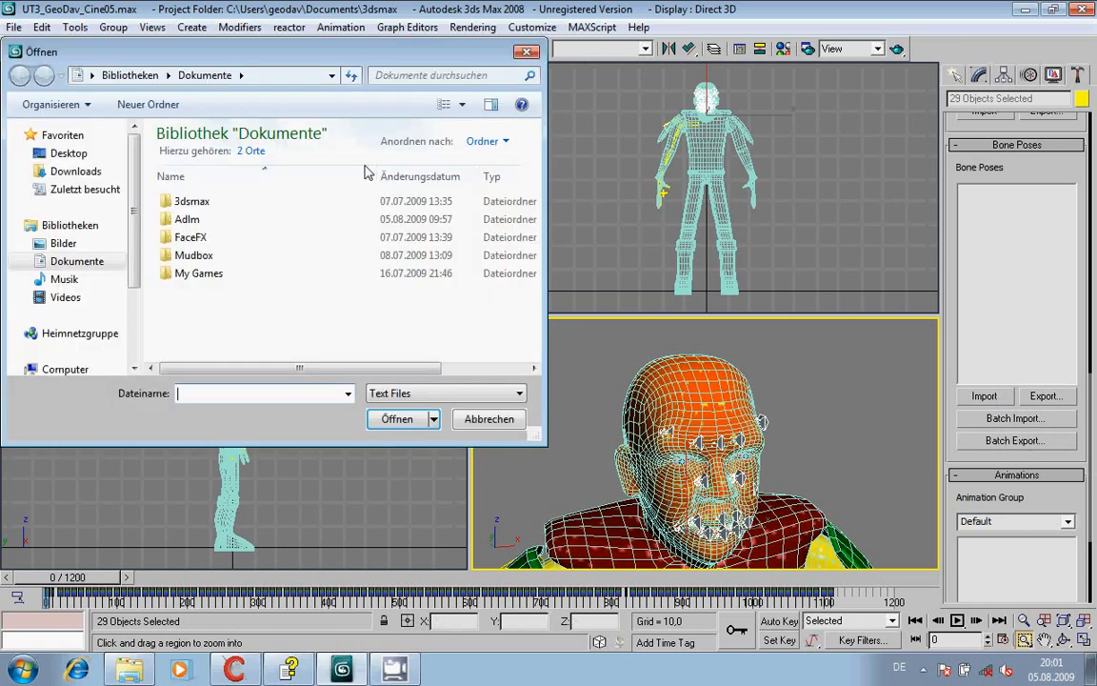
double_click(177, 240)
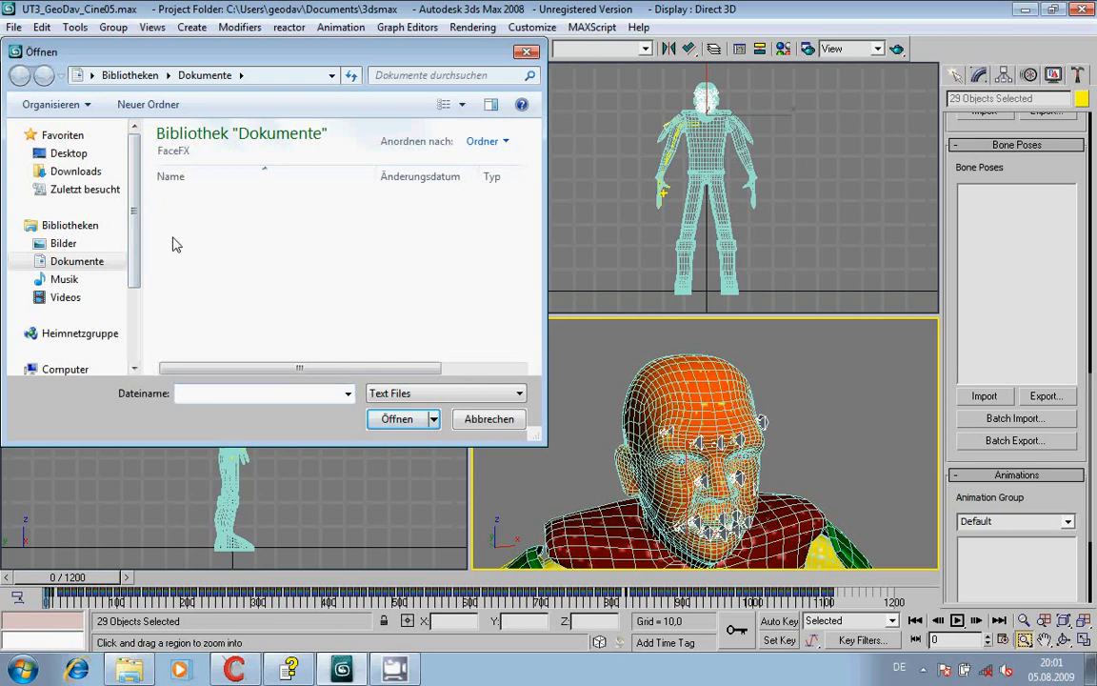
double_click(181, 220)
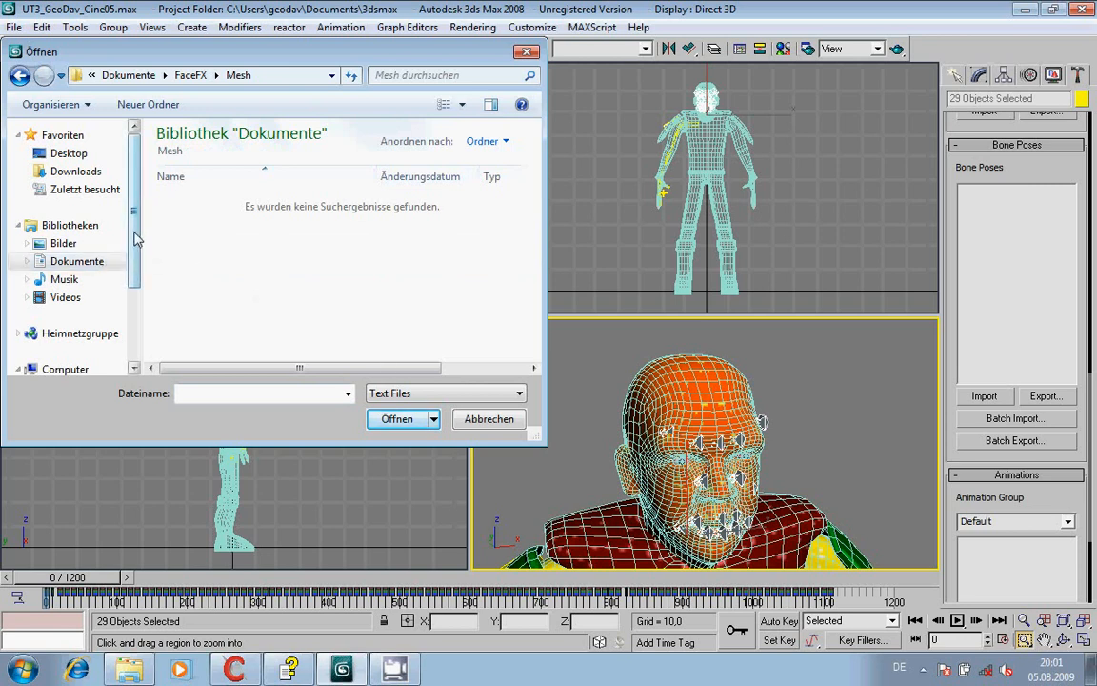
scroll(124, 217, "down", 2)
left_click(26, 289)
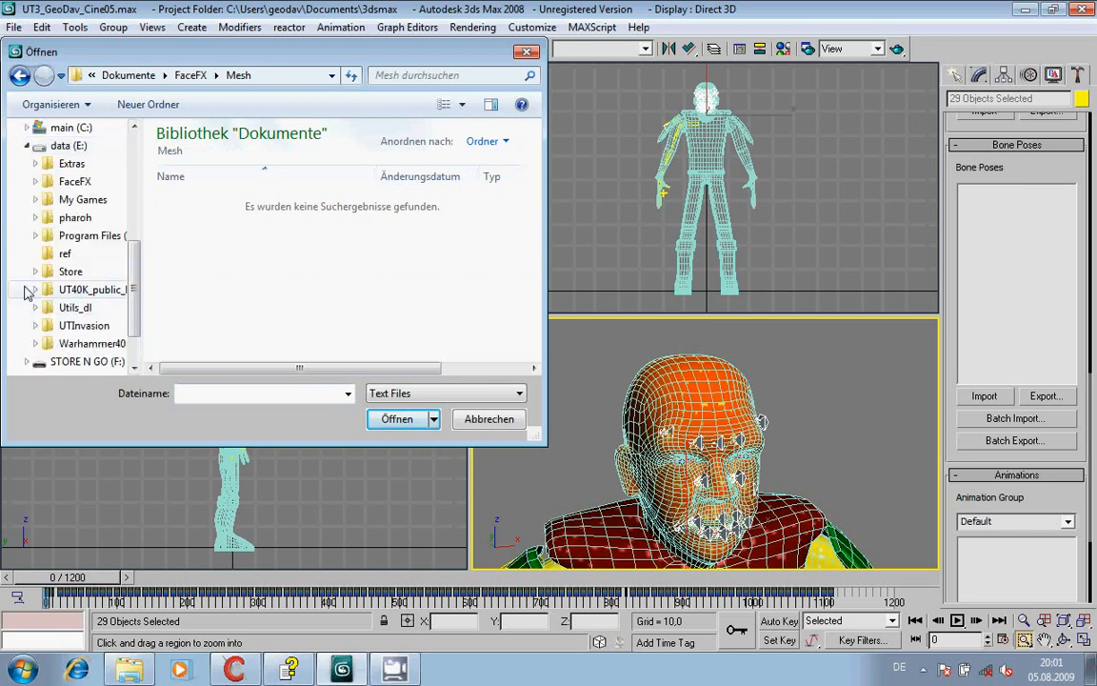
left_click(36, 181)
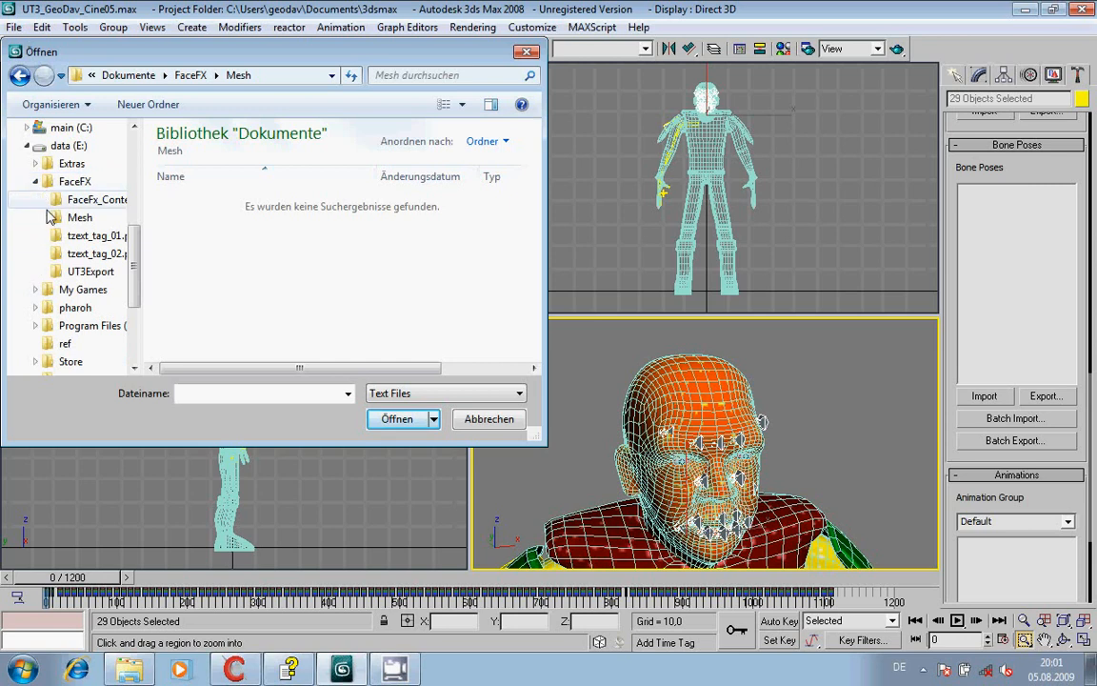
left_click(55, 218)
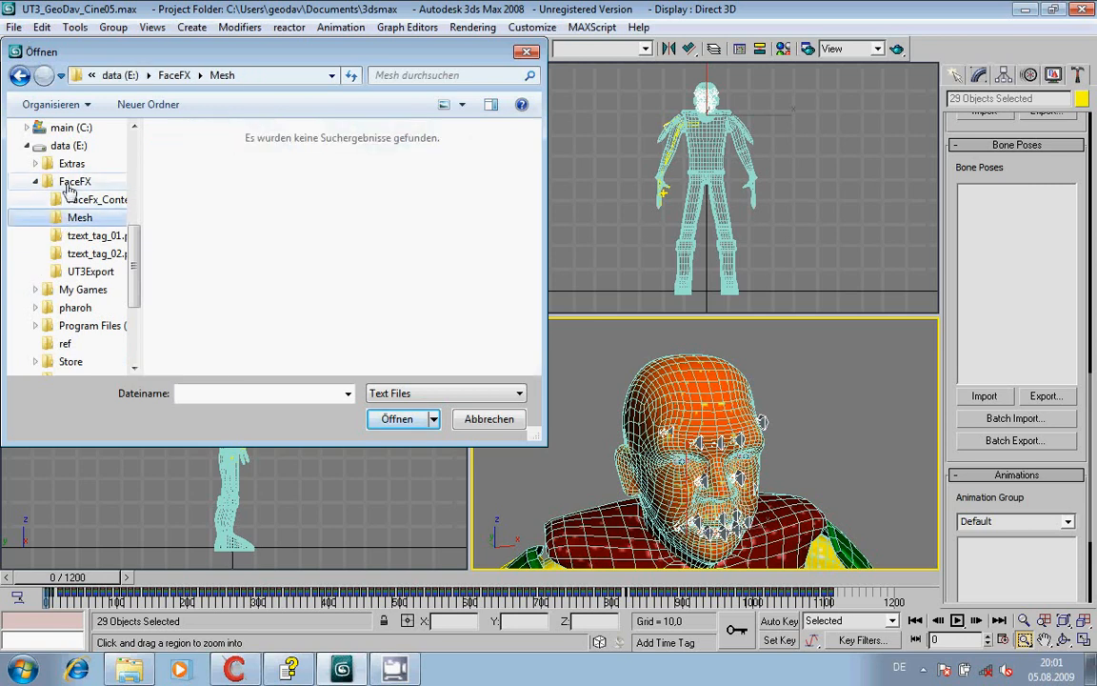
left_click(45, 181)
left_click(77, 199)
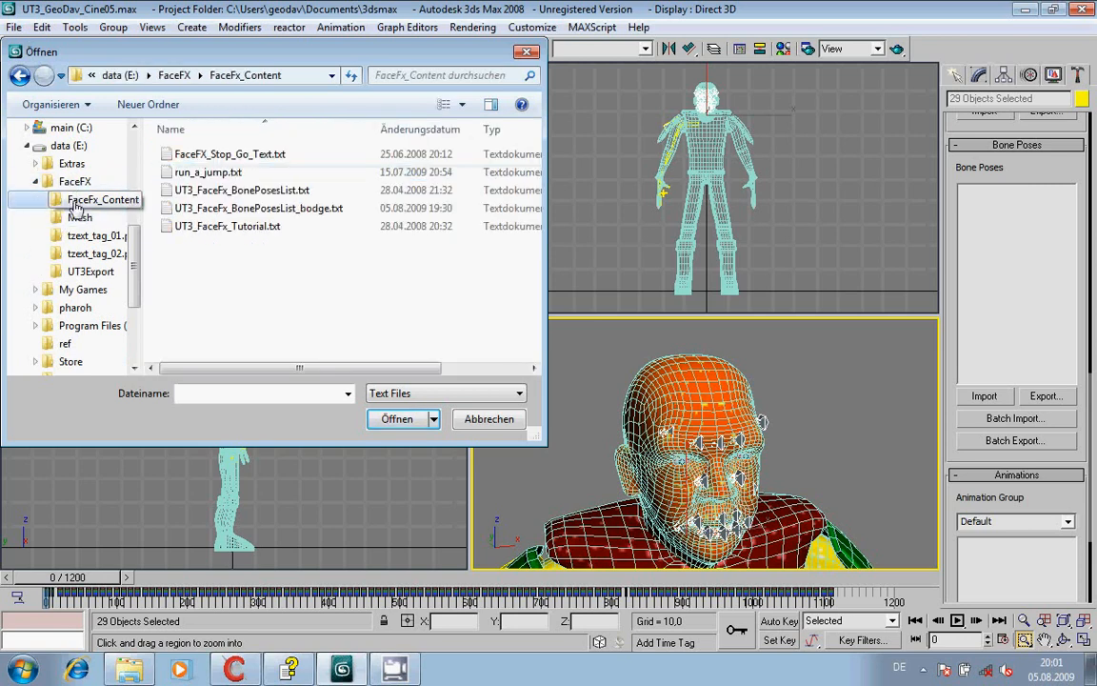
left_click(319, 211)
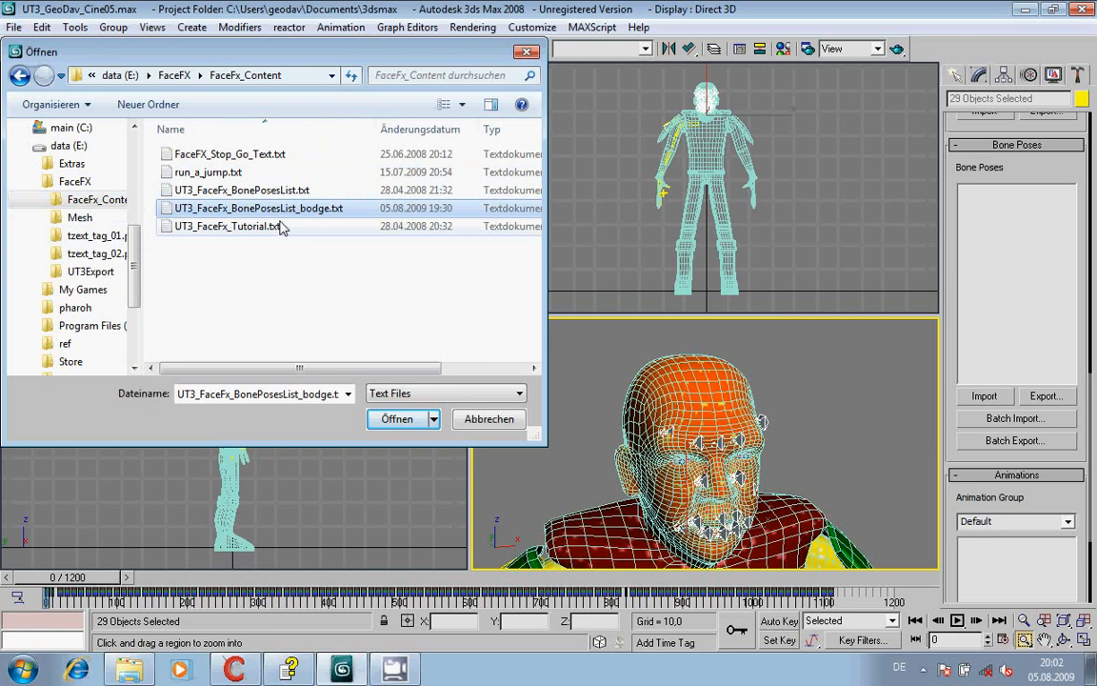
Step: Switch to ConTEXT and examine the pose names and frame numbers in UT3_FaceFx_BonePosesList_bodge.txt
left_click(231, 669)
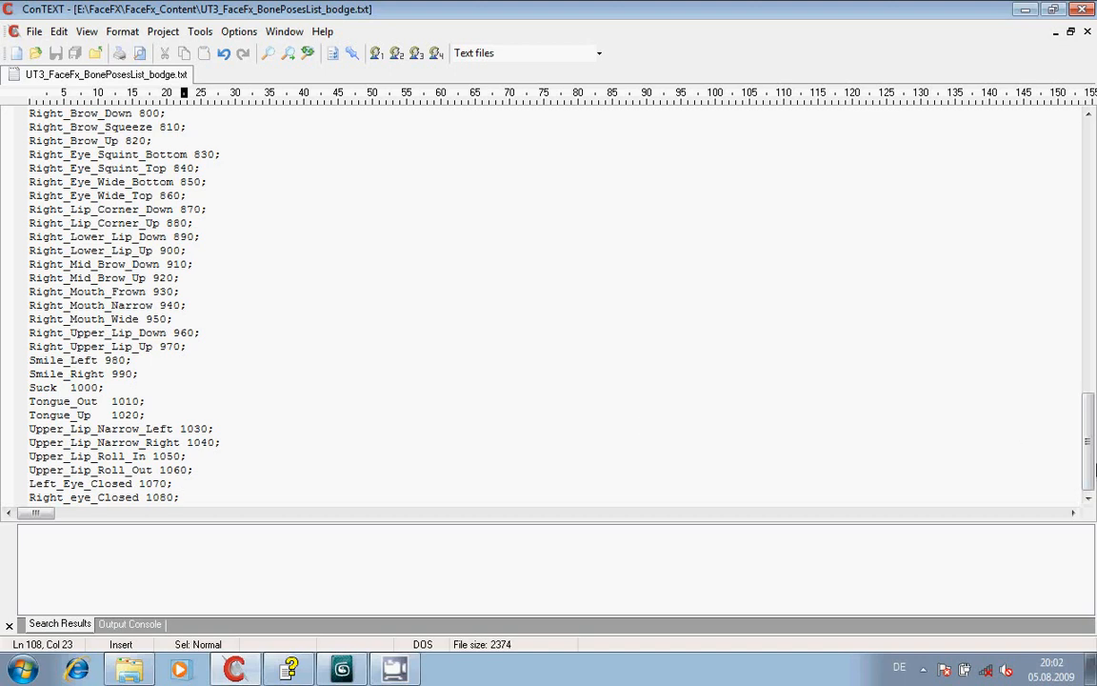
left_click_drag(1090, 464, 1030, 105)
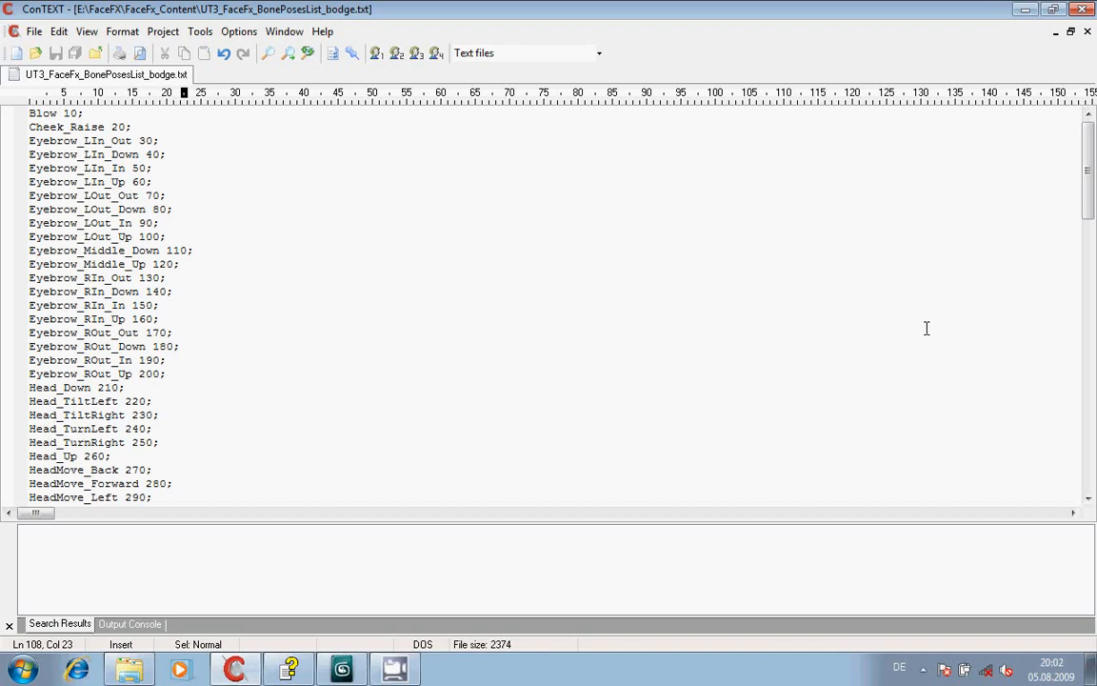
left_click_drag(1091, 179, 1092, 330)
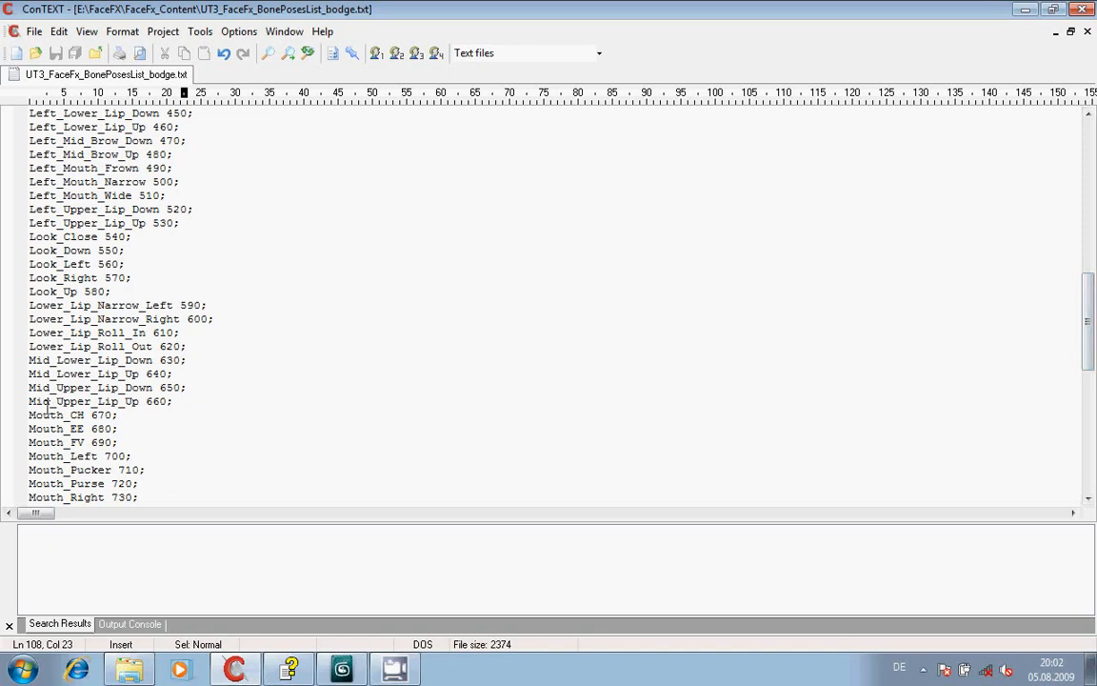
left_click_drag(1087, 342, 1092, 226)
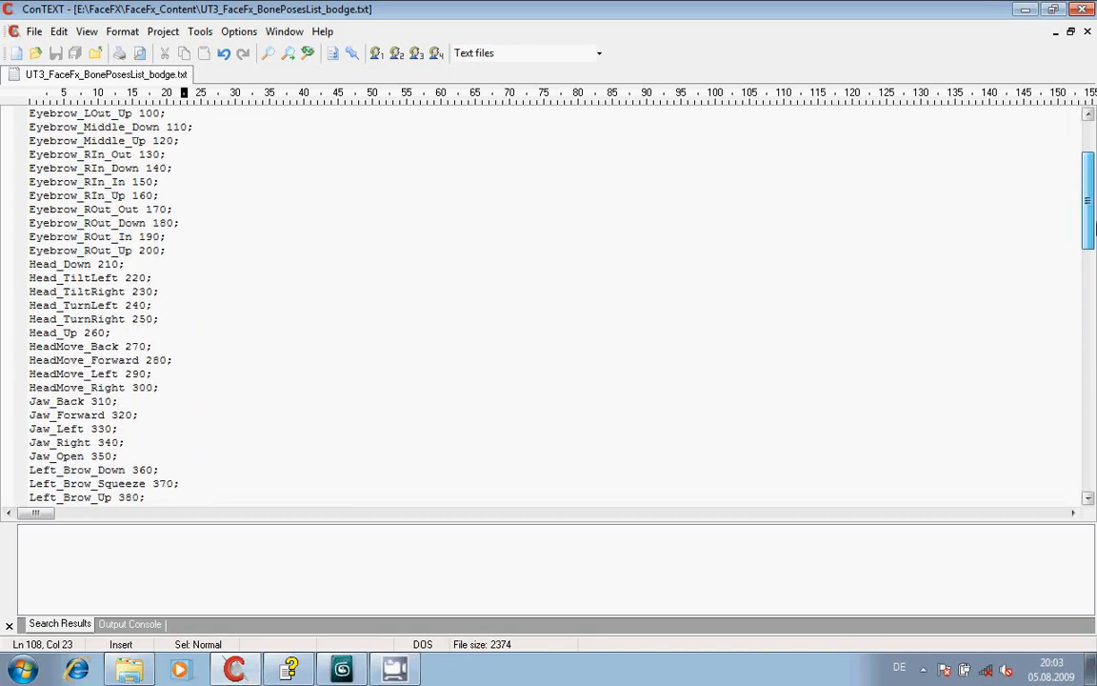
Step: Return to 3ds Max, run the batch export with the chosen pose list file, and look through the Bone Poses list
left_click(342, 671)
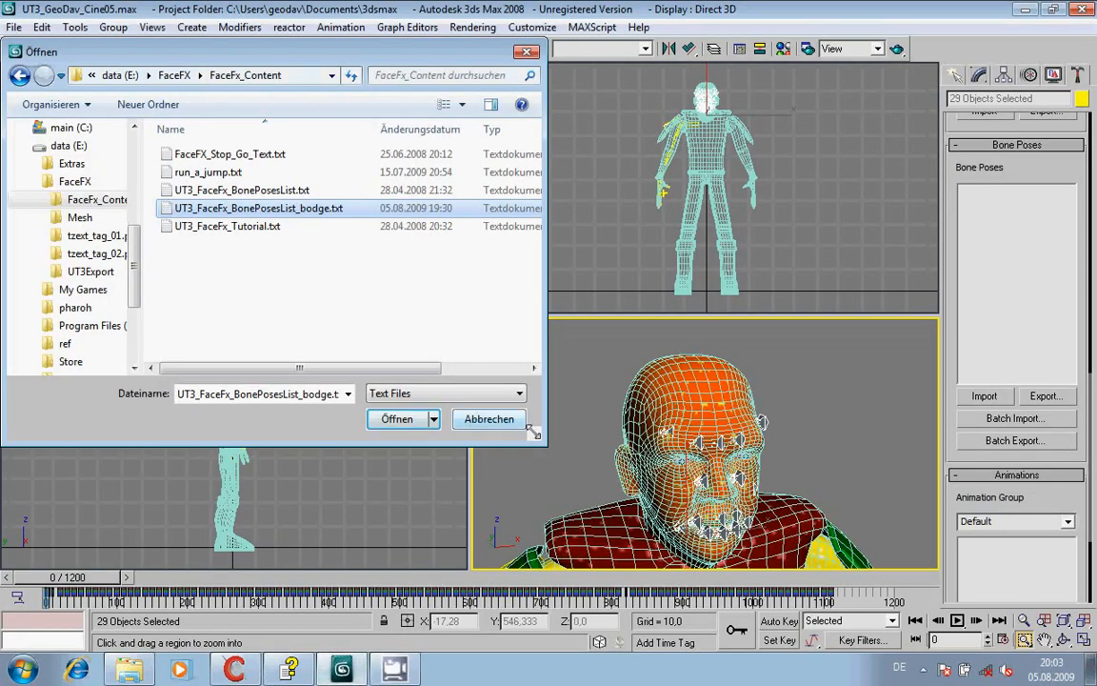
left_click(395, 420)
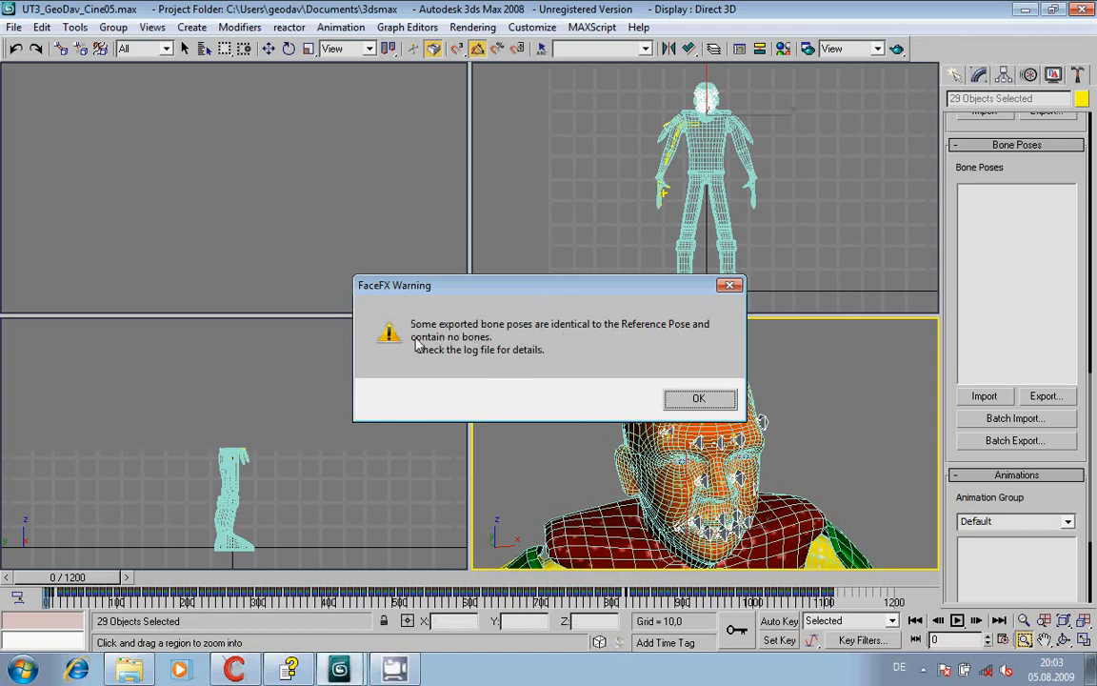
left_click(697, 398)
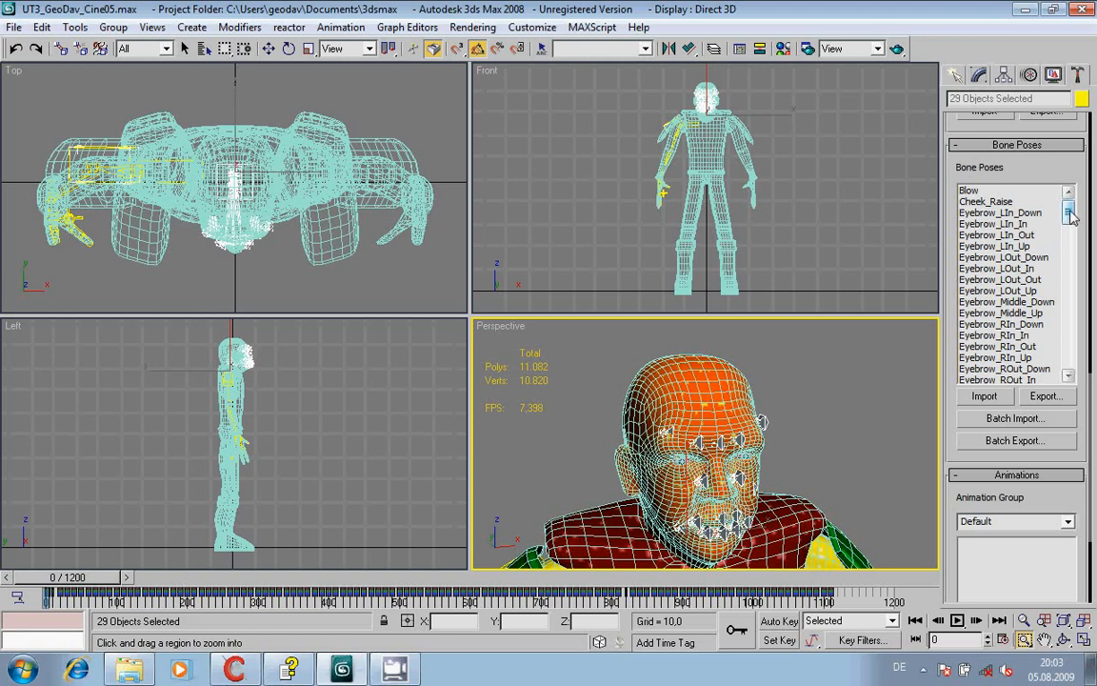
left_click_drag(1071, 217, 1095, 242)
left_click(995, 270)
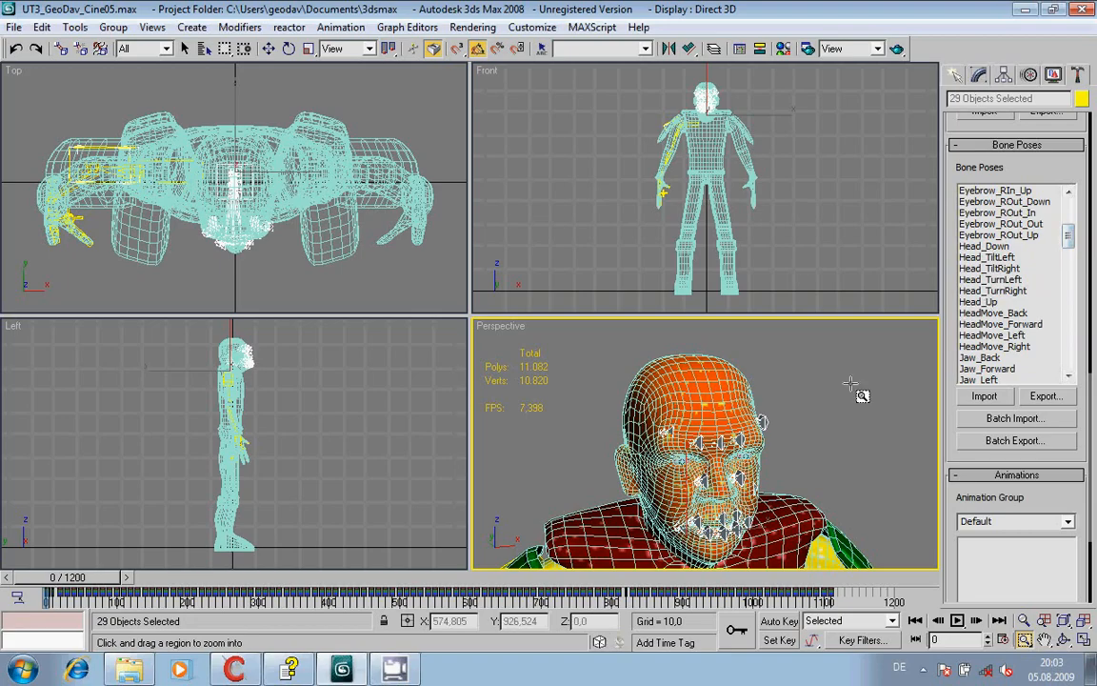
Step: Check the head pose frame numbers in the ConTEXT pose list, return to 3ds Max and scrub to about frame 219
left_click(234, 669)
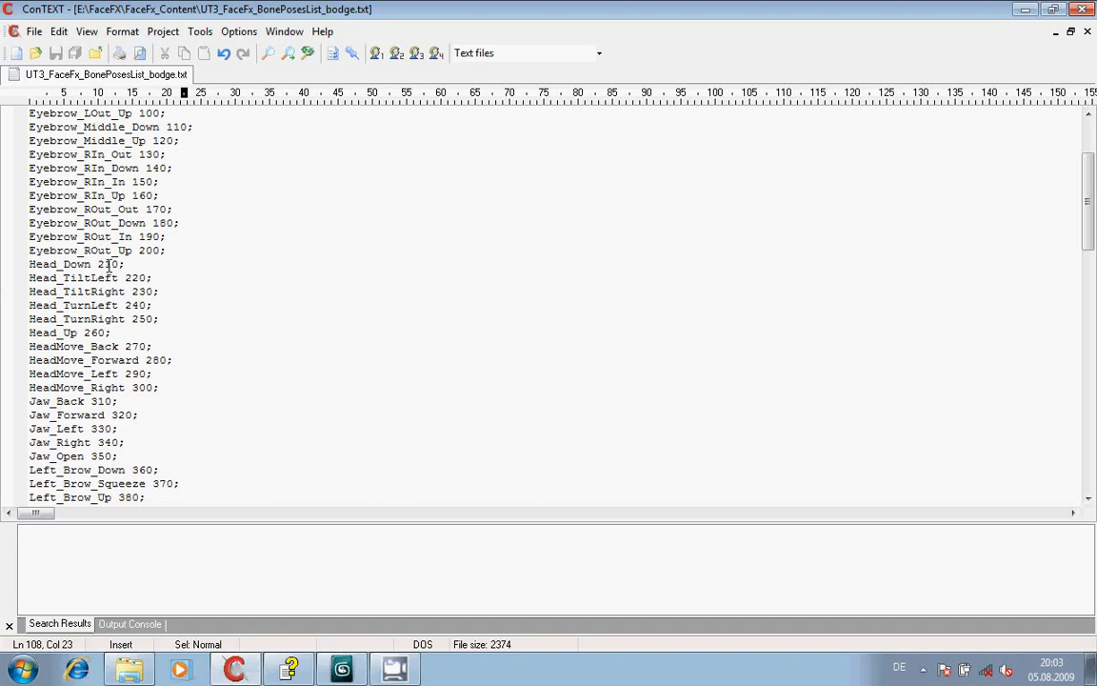
left_click(392, 667)
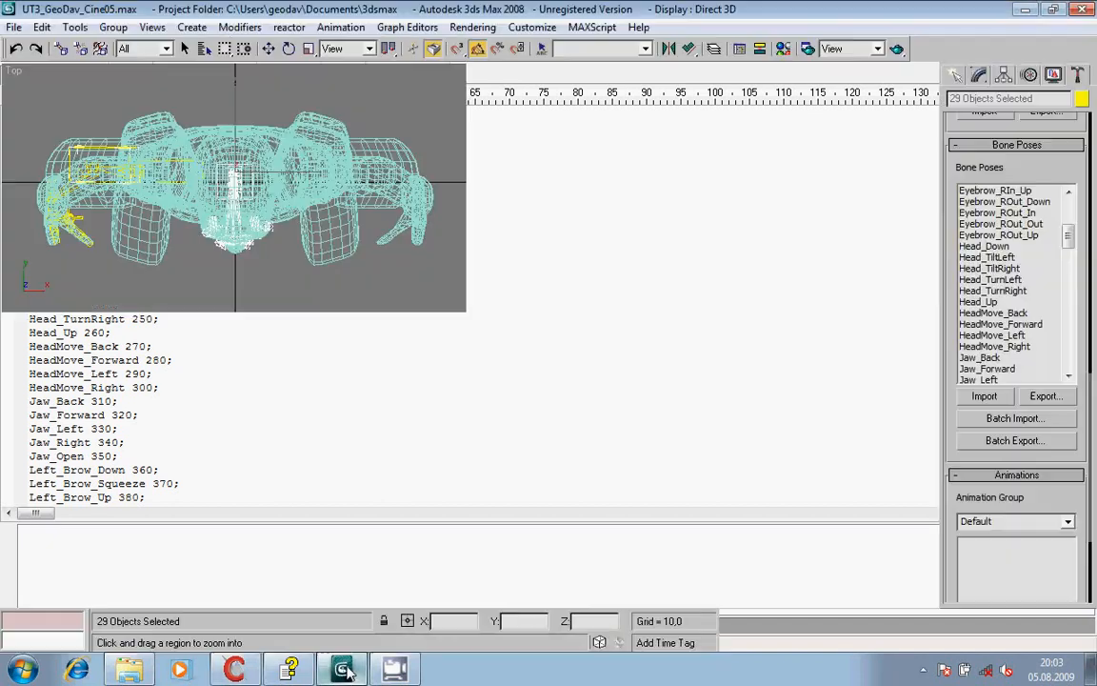
left_click_drag(102, 582, 245, 583)
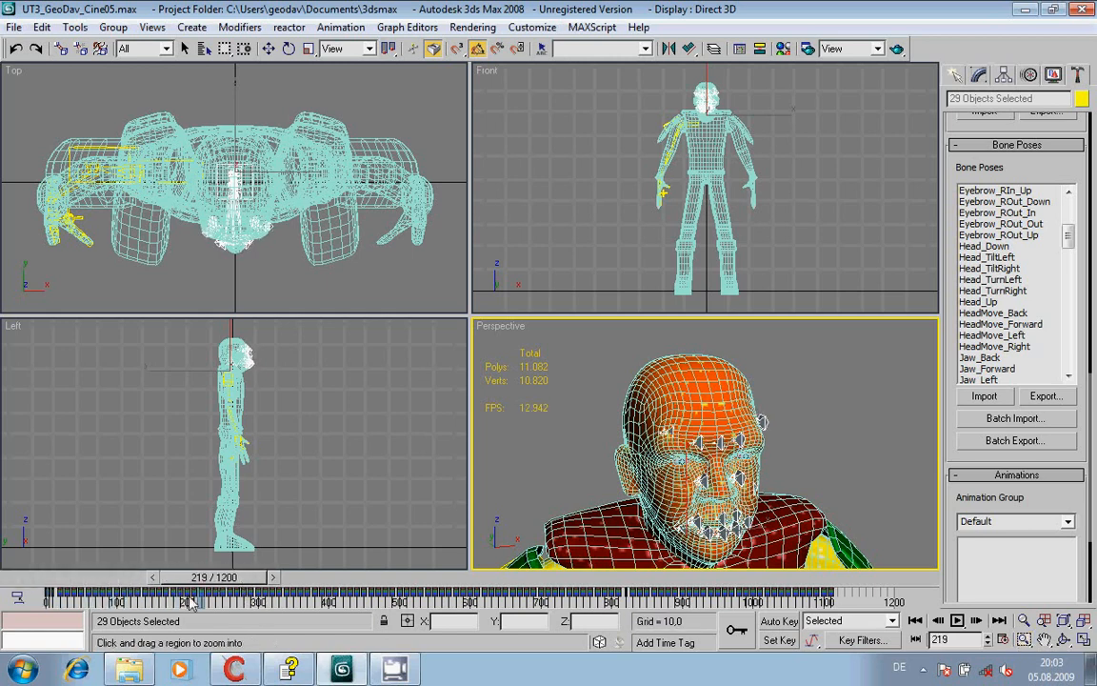
Step: Step frame by frame through the animation around the Head_Down pose, ending at frame 0
left_click(153, 579)
left_click(153, 579)
left_click(153, 579)
left_click(151, 579)
left_click(150, 579)
left_click(149, 579)
left_click(149, 579)
left_click(149, 578)
left_click(149, 579)
left_click(148, 579)
left_click(148, 578)
left_click(146, 579)
left_click(144, 579)
left_click(144, 579)
left_click(142, 579)
left_click(264, 579)
left_click(264, 579)
left_click(265, 579)
left_click(265, 579)
left_click(267, 579)
left_click(267, 579)
left_click_drag(229, 579, 29, 578)
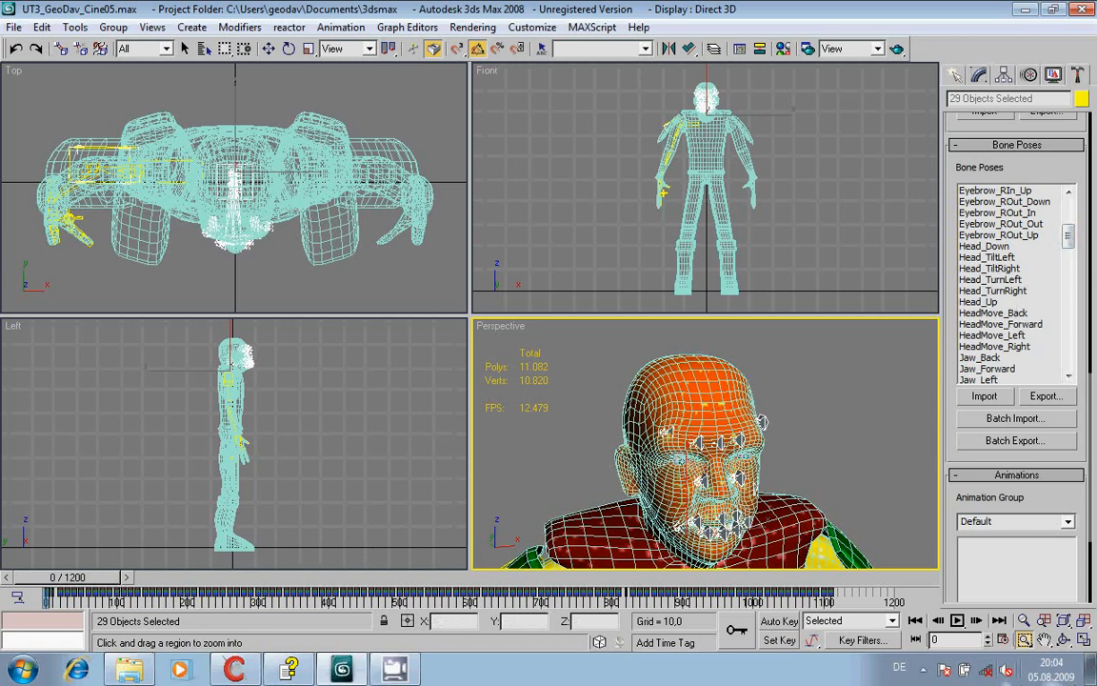
Step: Limit the animation range to a start time of 200 and an end time of 300
right_click(957, 619)
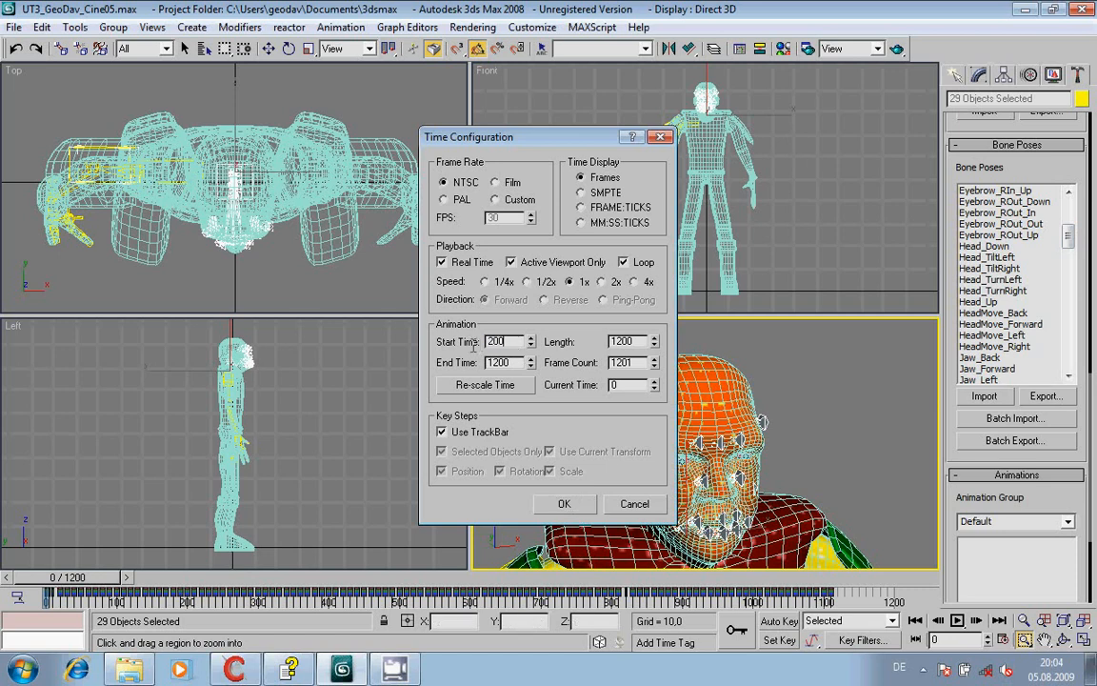
type("200")
key("Return")
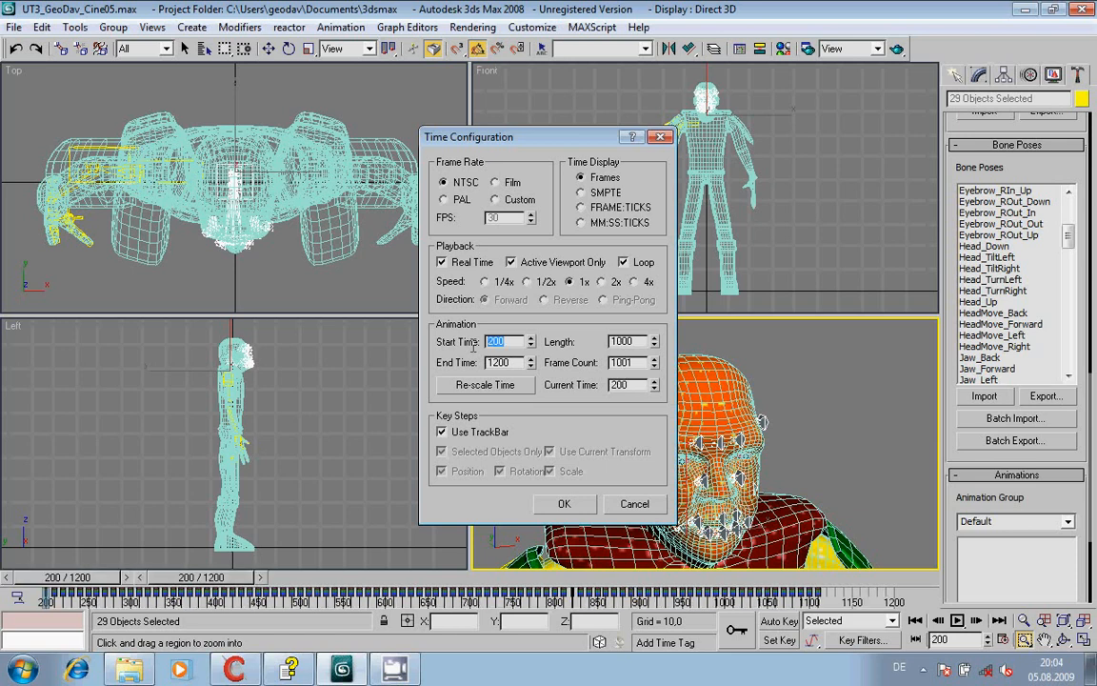
key("Tab")
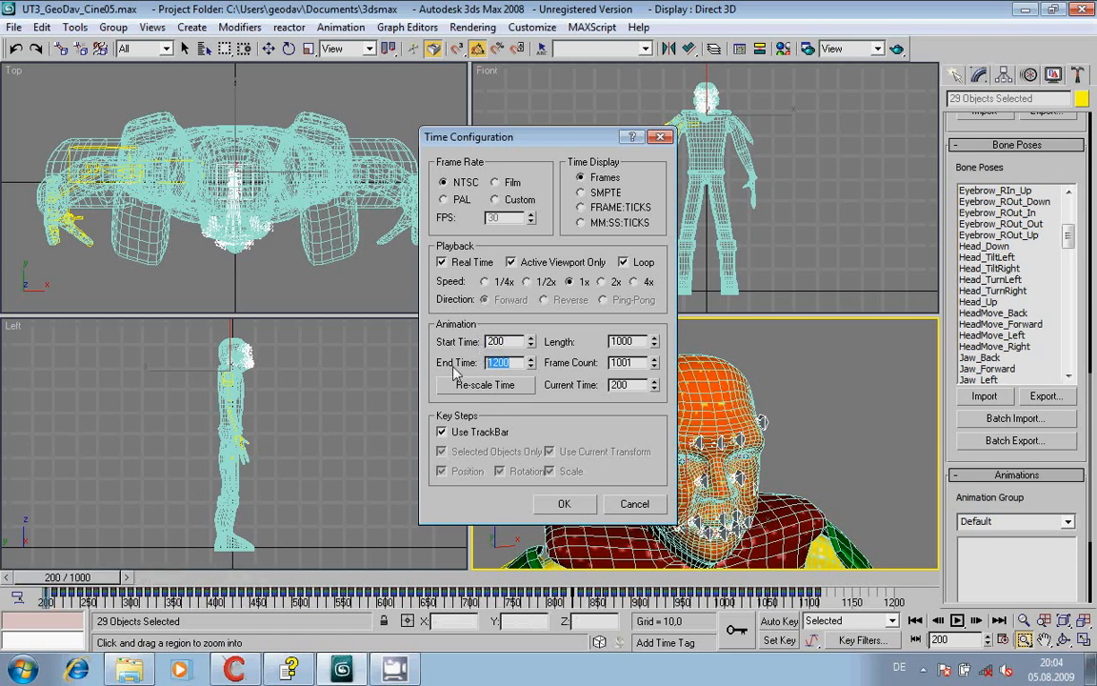
key("Return")
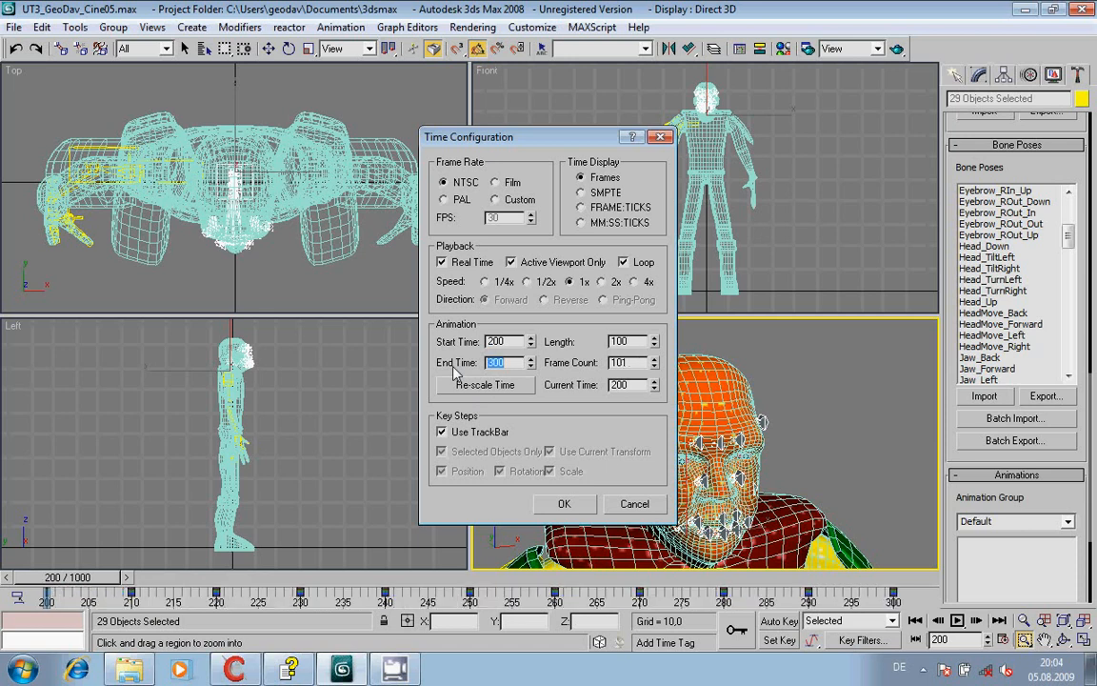
left_click(560, 507)
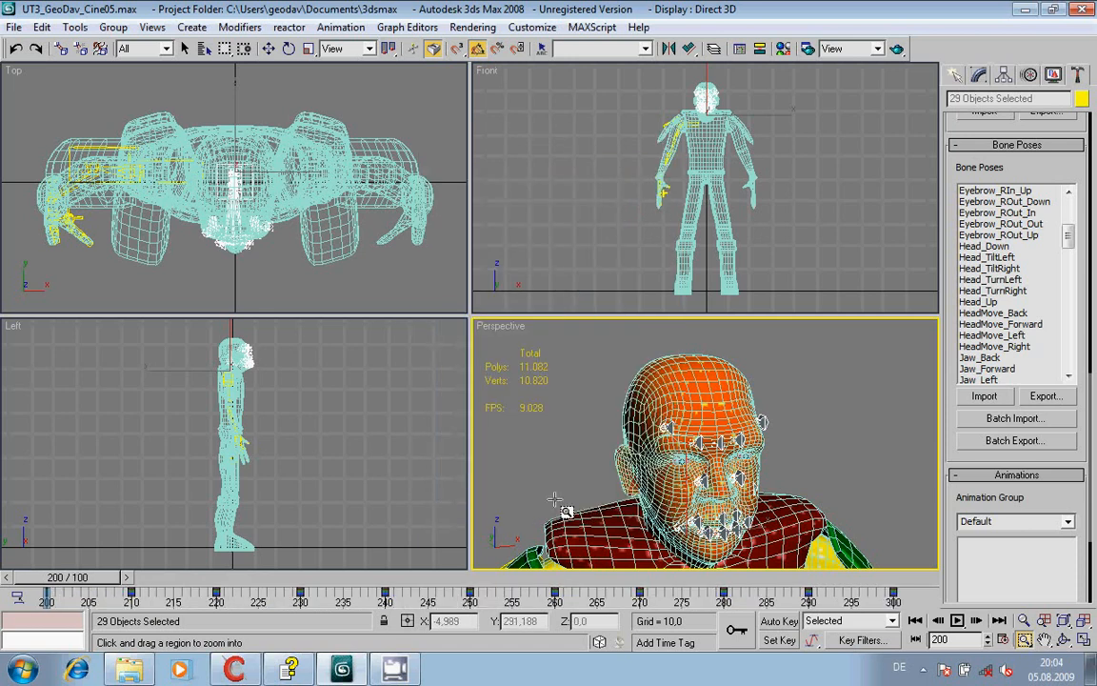
Step: Examine the head poses by moving to frame 210 and scrubbing to frame 300 and back to about 212
left_click_drag(86, 580, 170, 596)
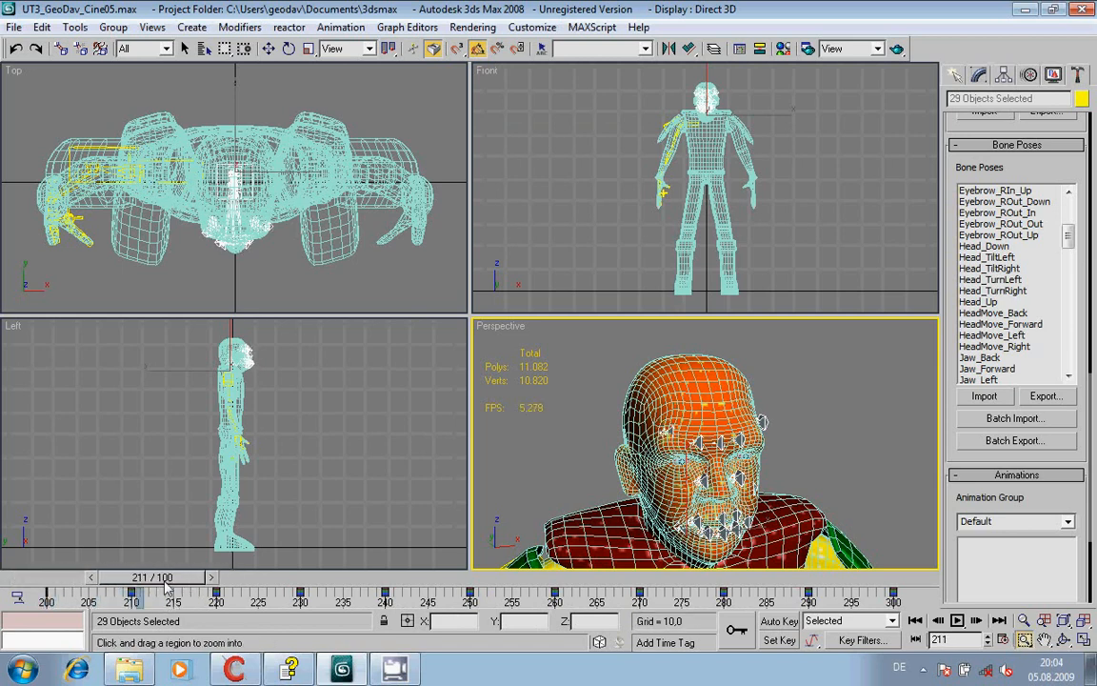
left_click(92, 577)
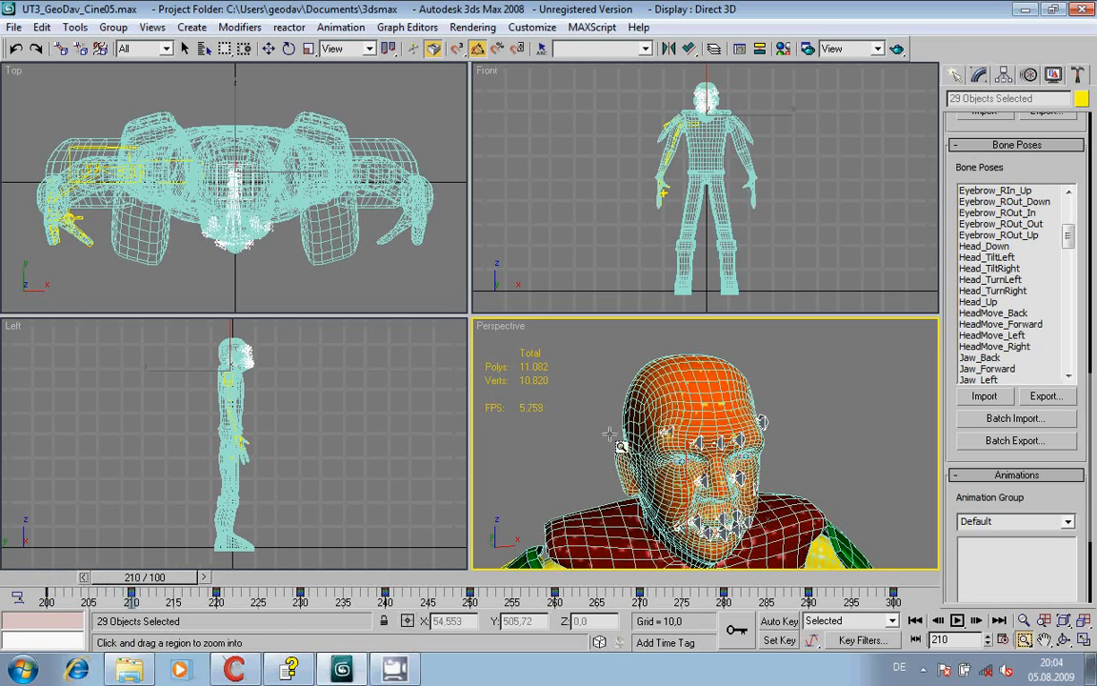
left_click_drag(143, 577, 900, 561)
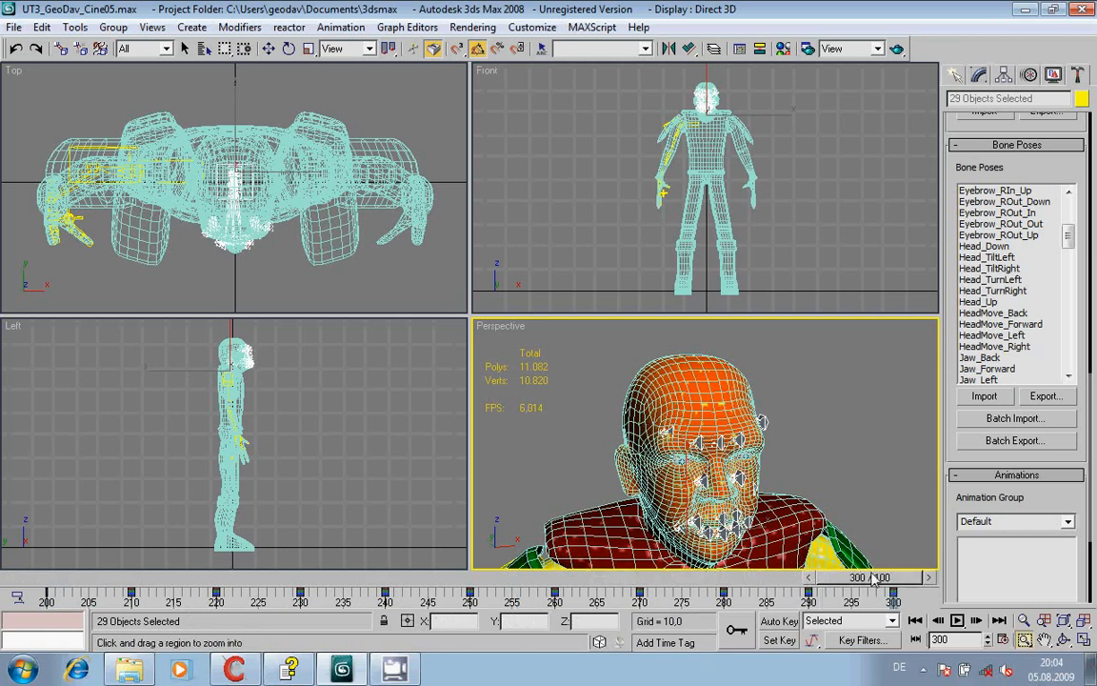
left_click_drag(844, 592, 208, 577)
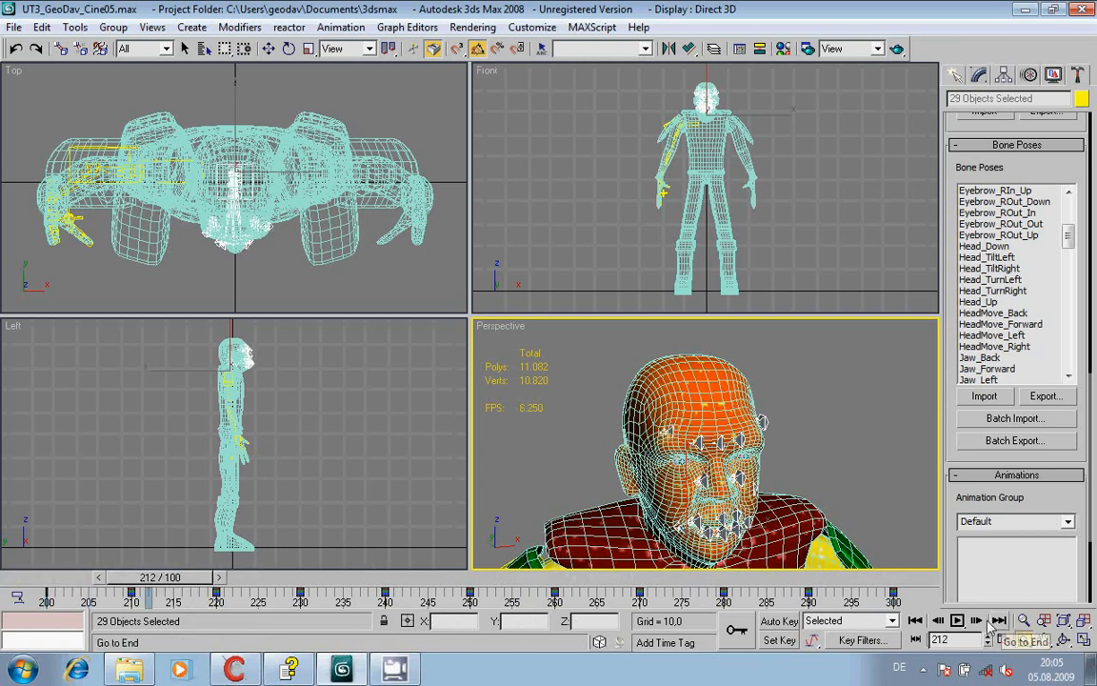
Step: Set the animation start time to 0
right_click(957, 620)
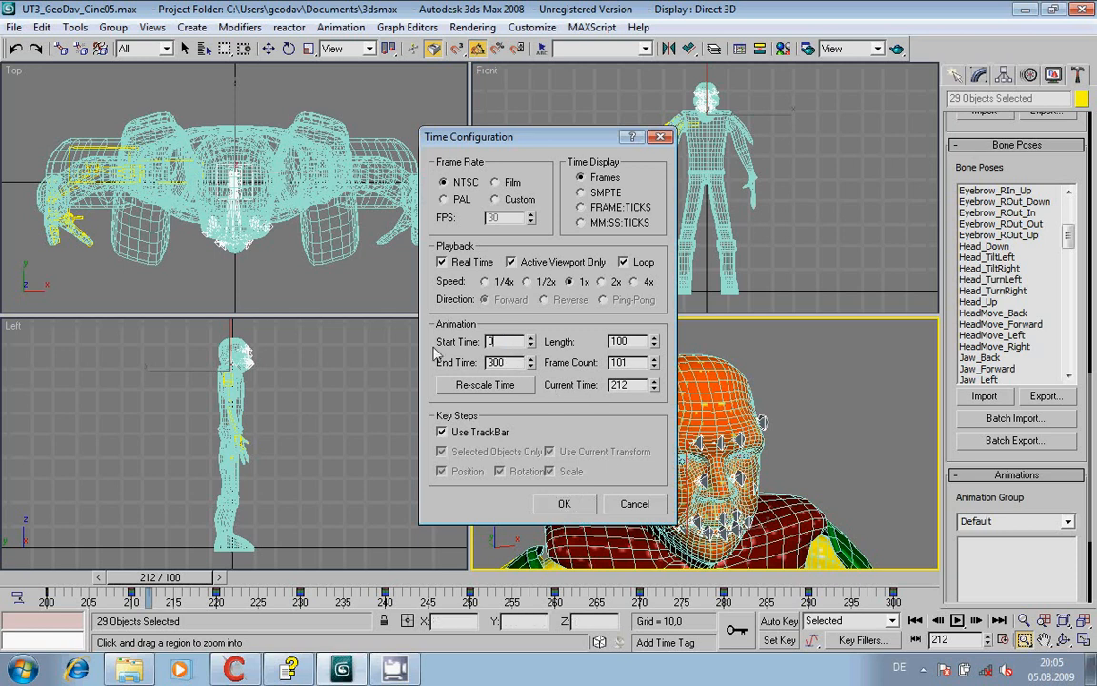
type("0")
key("Return")
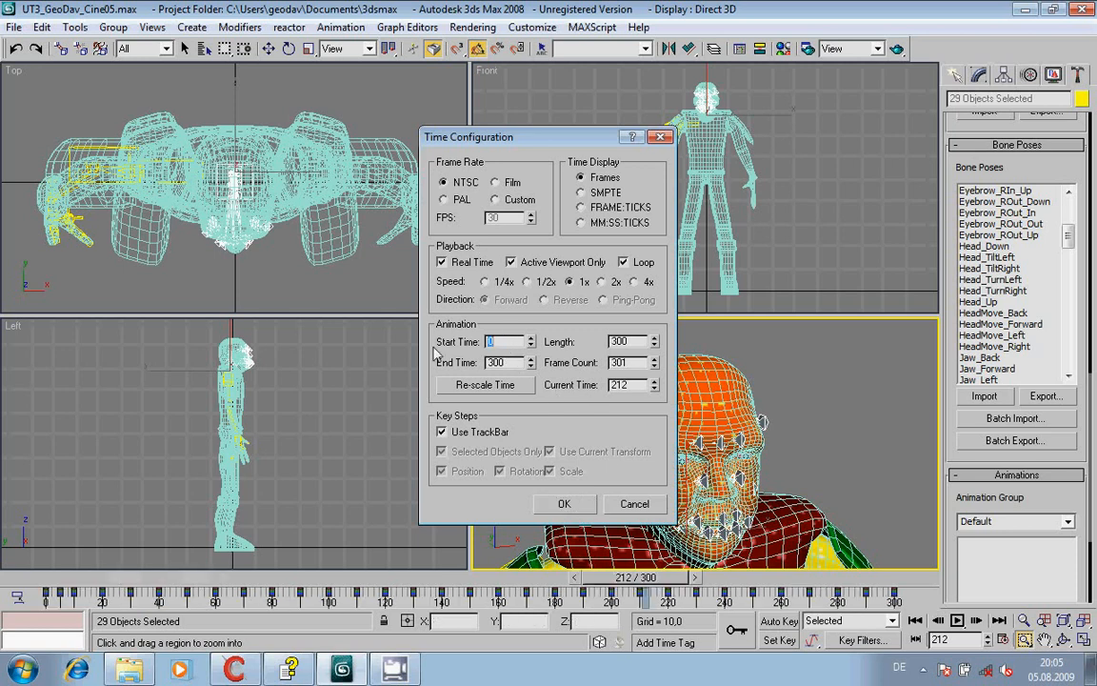
left_click(555, 500)
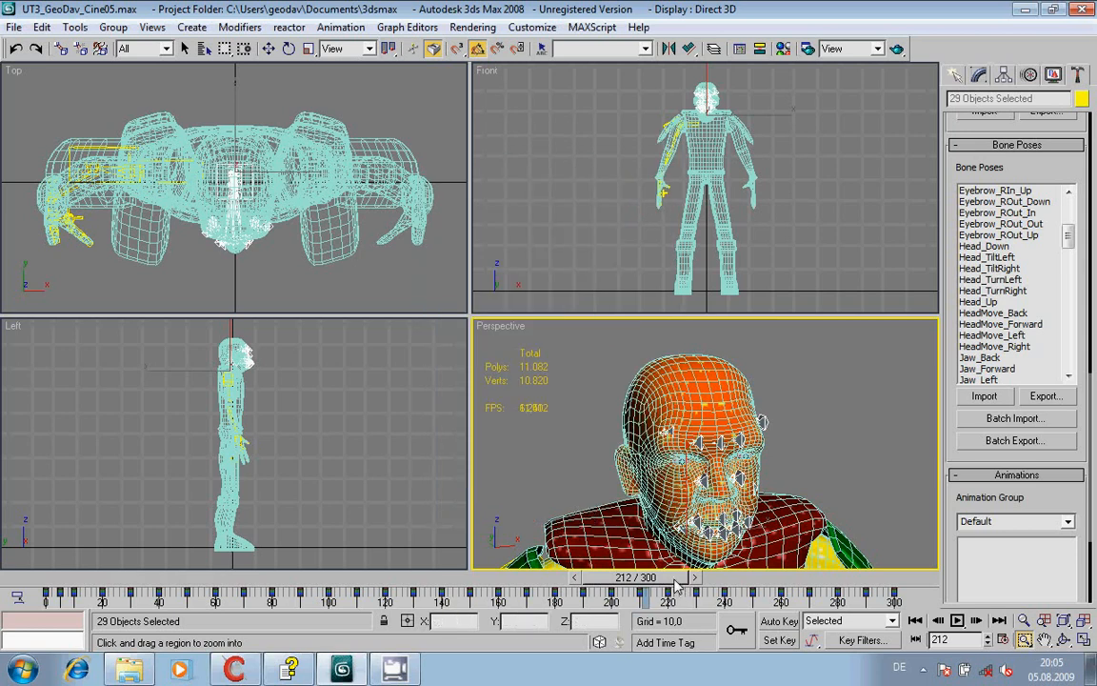
Step: Go to frame 210 and turn on Auto Key
left_click(577, 578)
left_click(572, 578)
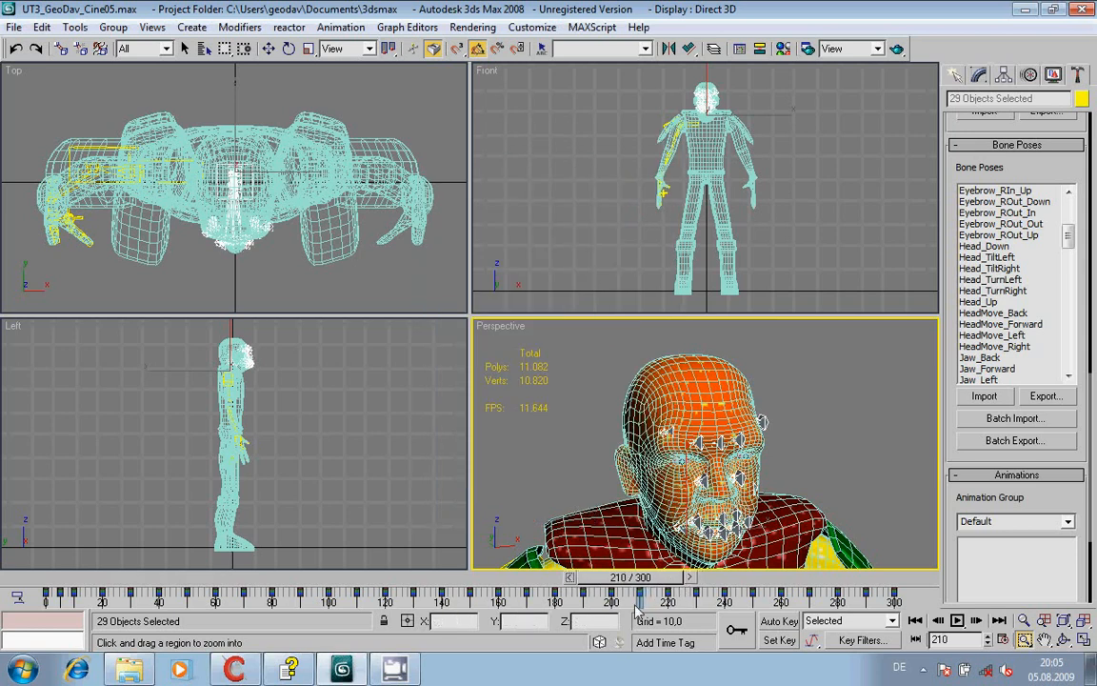
left_click(776, 621)
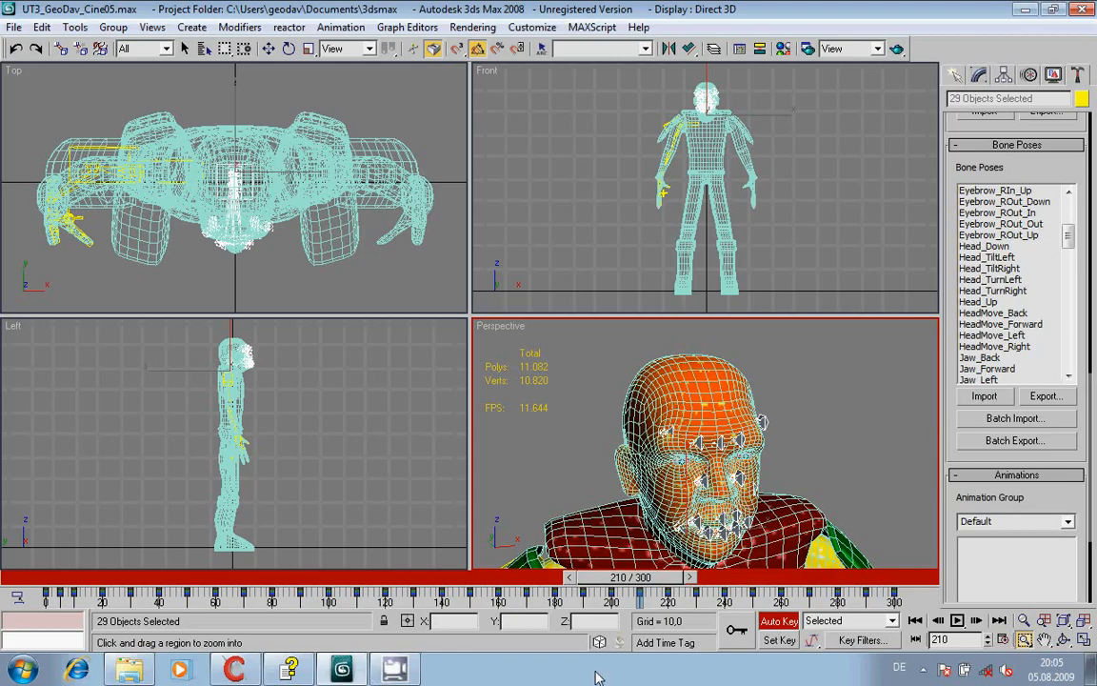
Step: Check the Head_Down entry in the ConTEXT pose list, return to 3ds Max and select only b_Head from the scene list
left_click(234, 670)
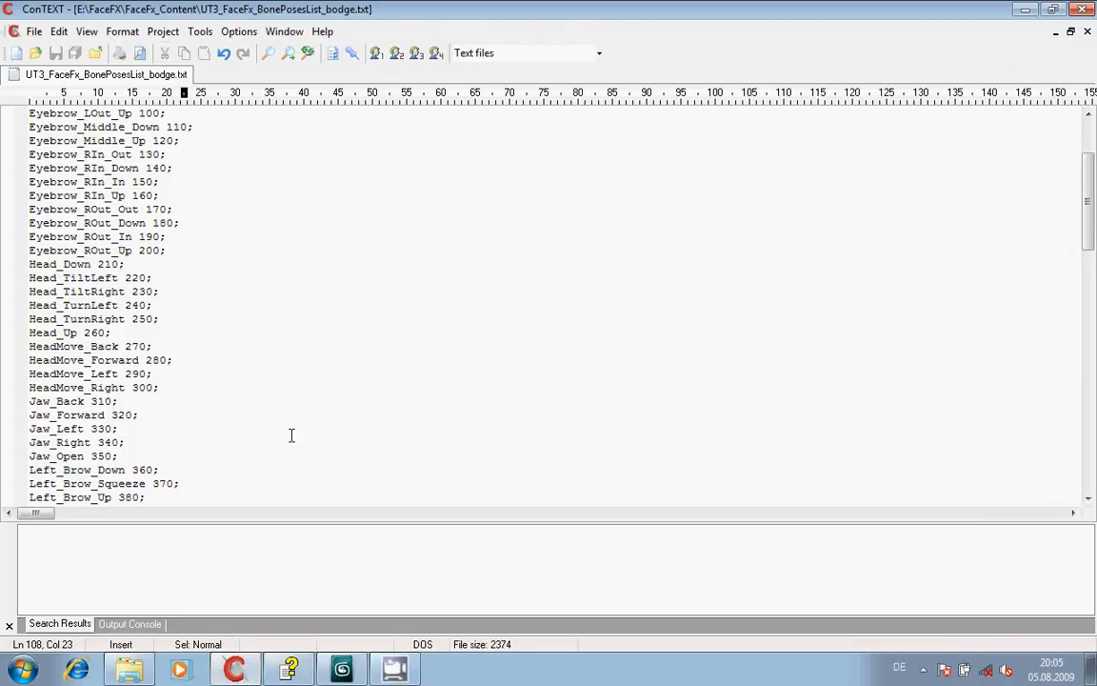
left_click(342, 670)
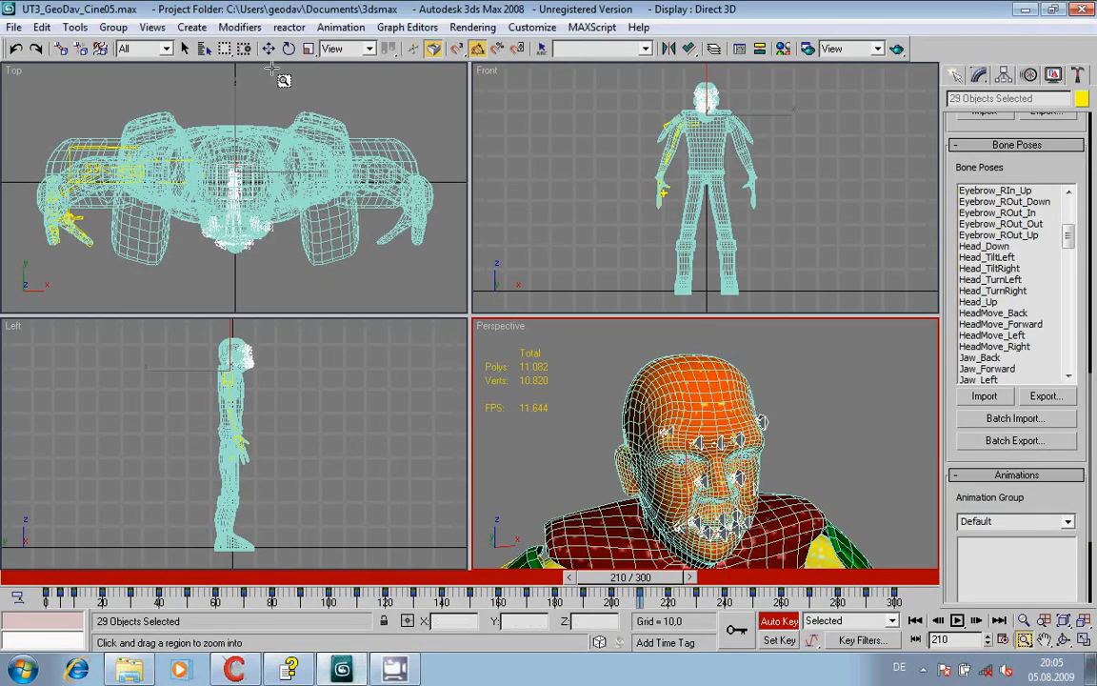
left_click(203, 48)
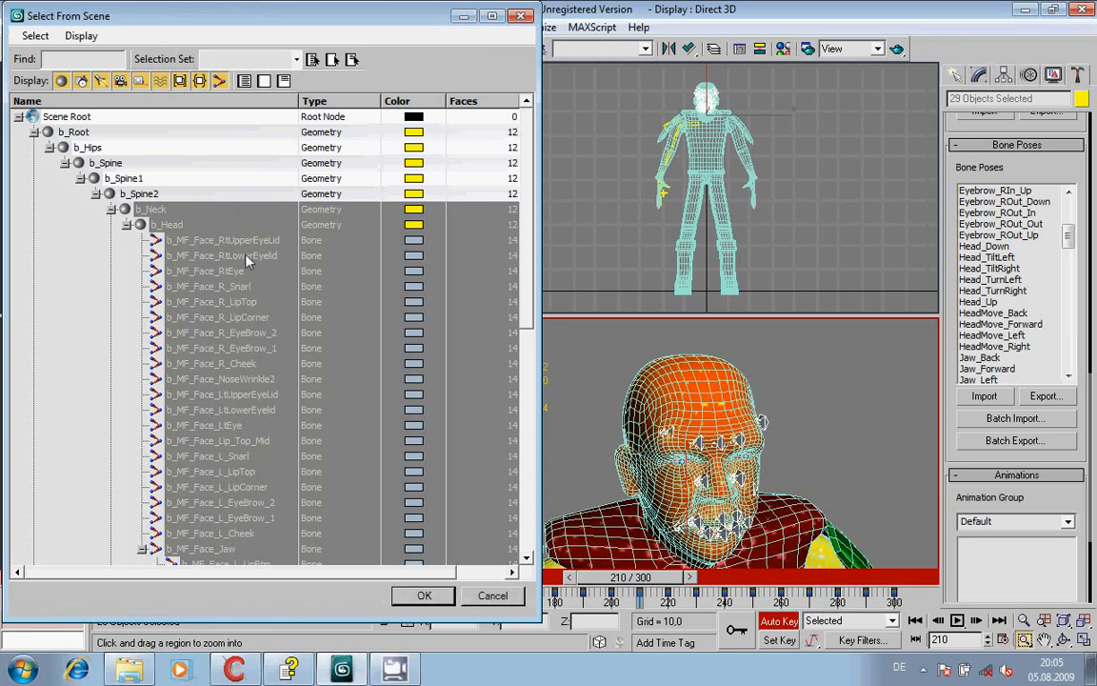
left_click(68, 238)
left_click(174, 226)
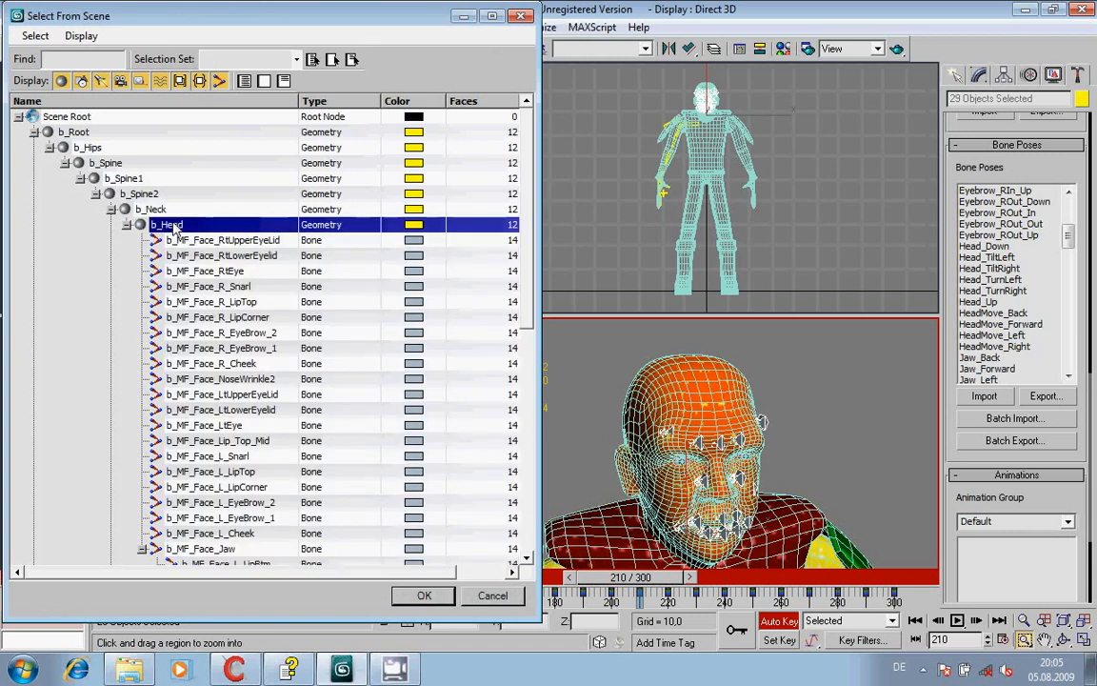
left_click(426, 595)
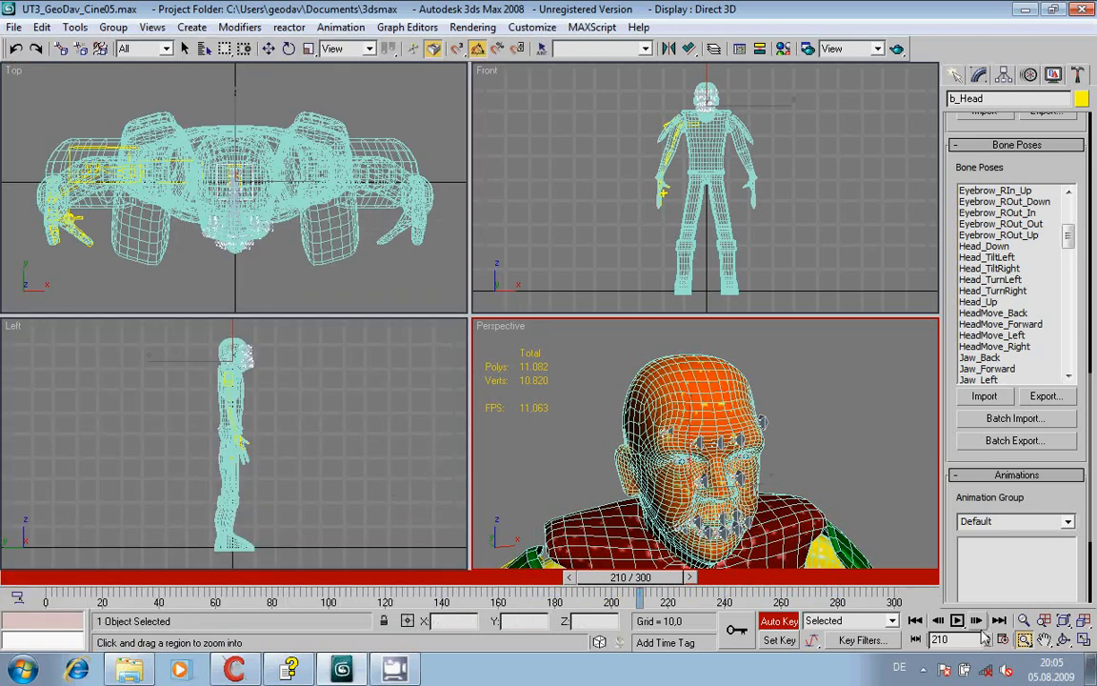
Step: Try to rotate the b_Head bone at frame 210 in the Left and Perspective views
left_click_drag(196, 324, 286, 404)
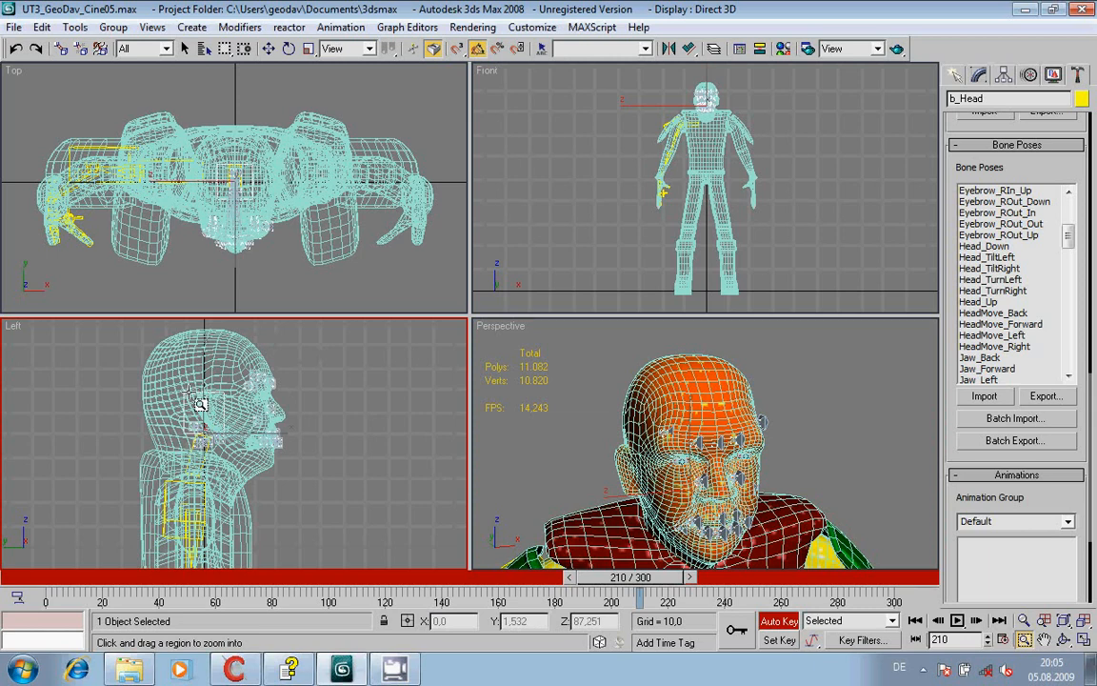
scroll(188, 392, "up", 2)
left_click(293, 55)
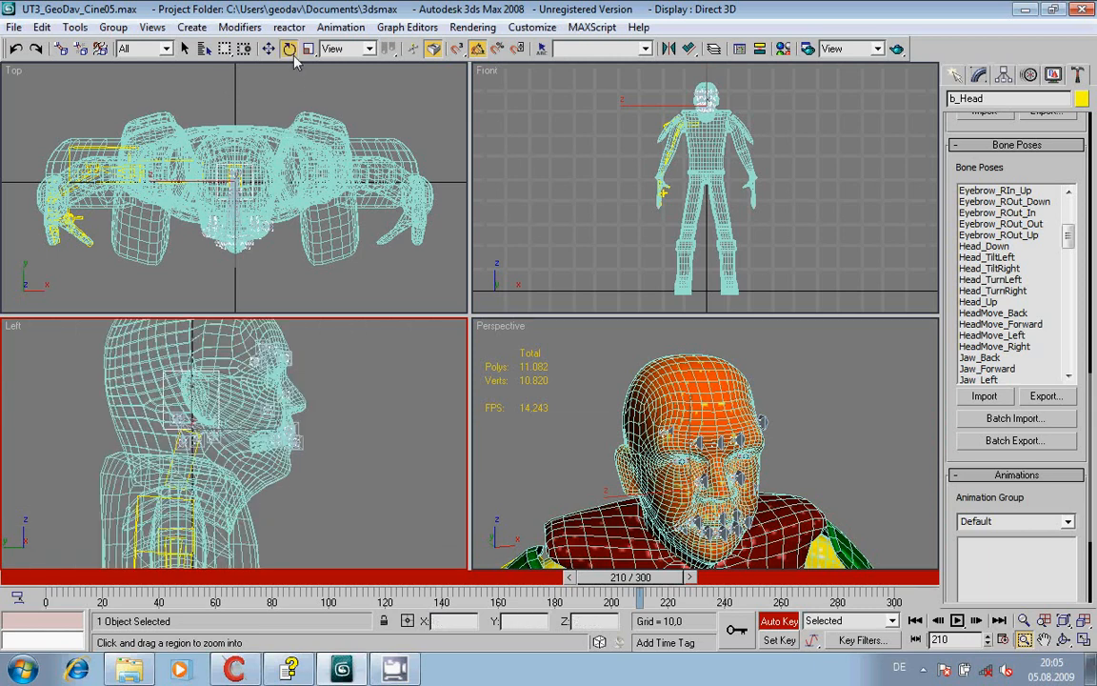
left_click_drag(233, 353, 281, 394)
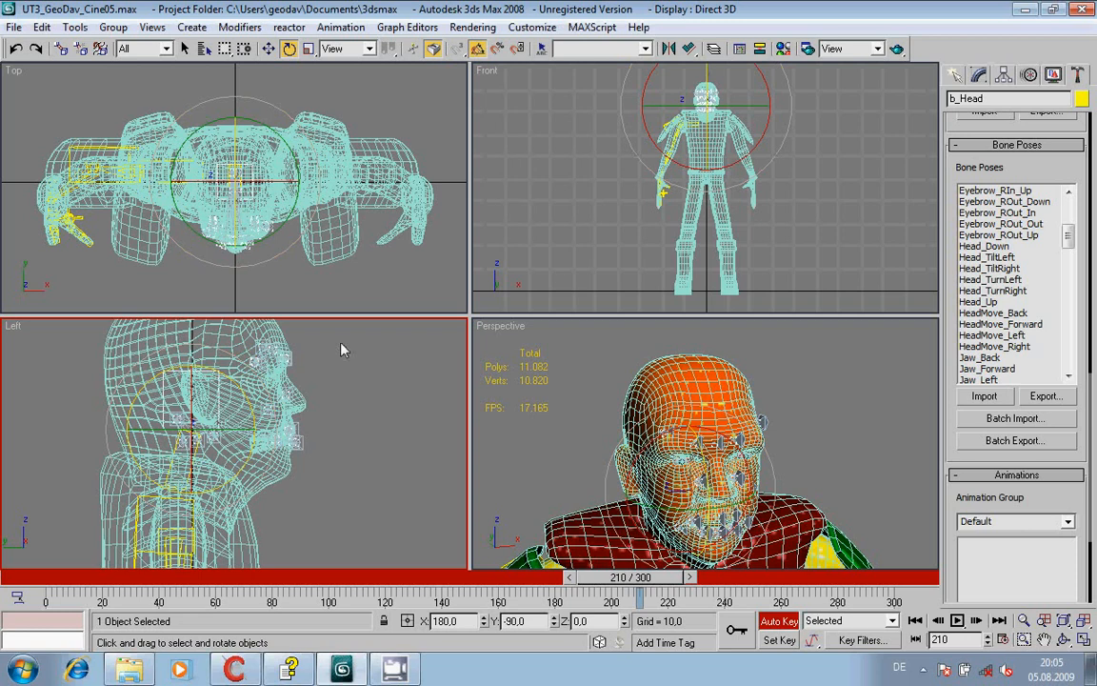
left_click(705, 453)
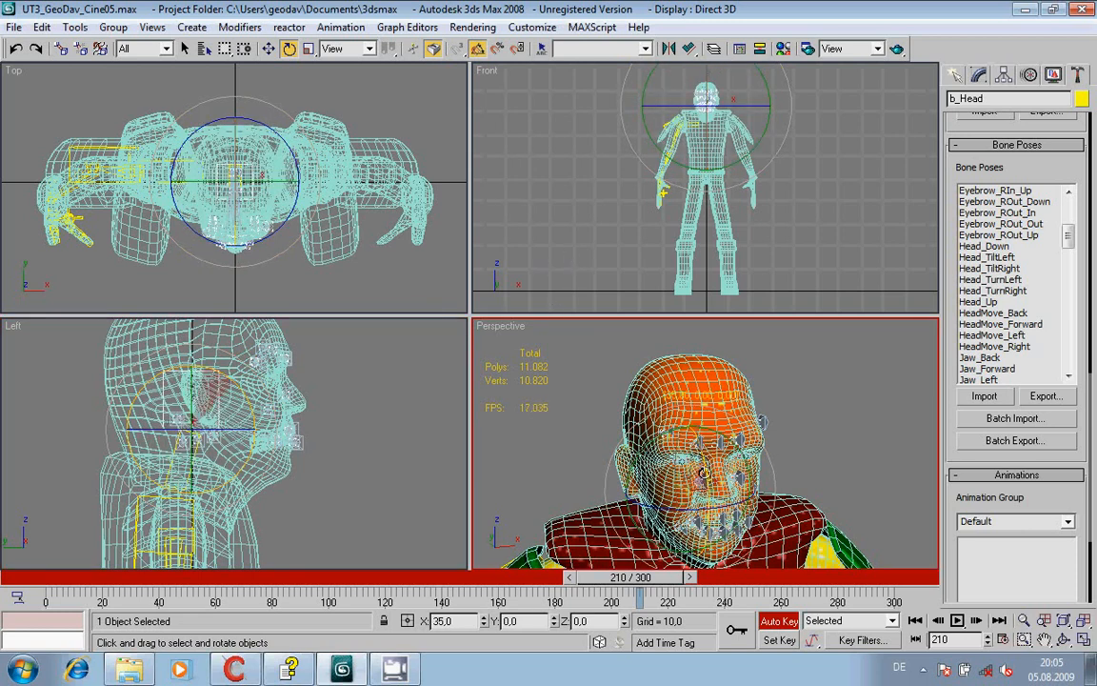
left_click_drag(683, 510, 727, 512)
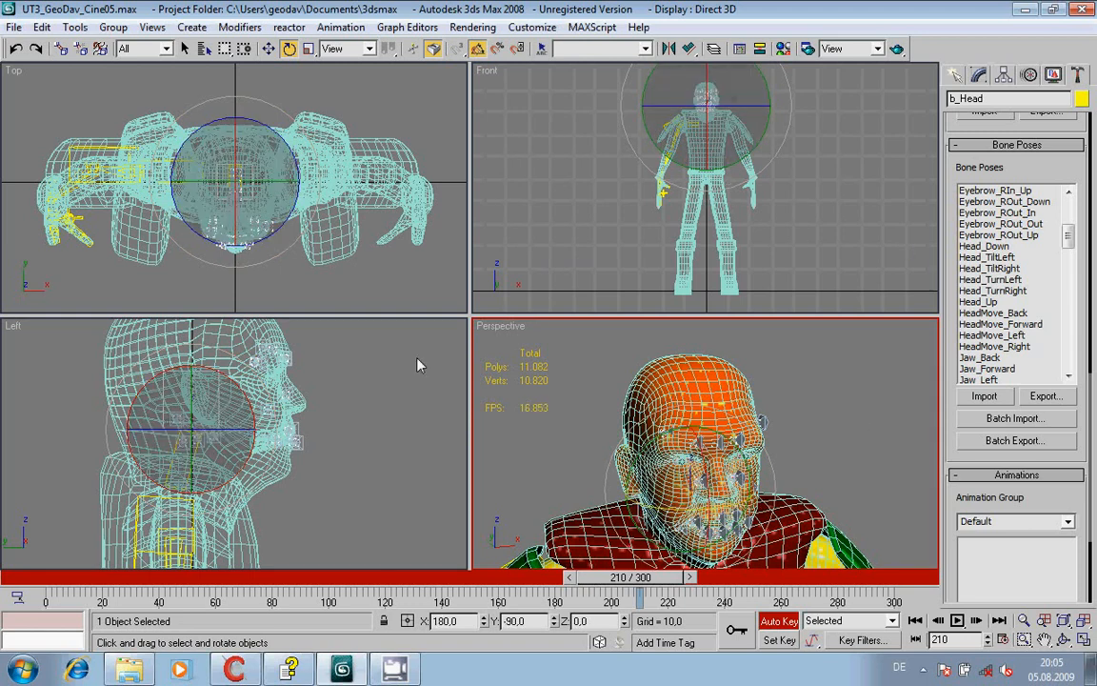
Step: Deselect b_Head and unhide the character's hidden biped skeleton
right_click(563, 409)
key("Escape")
left_click(565, 414)
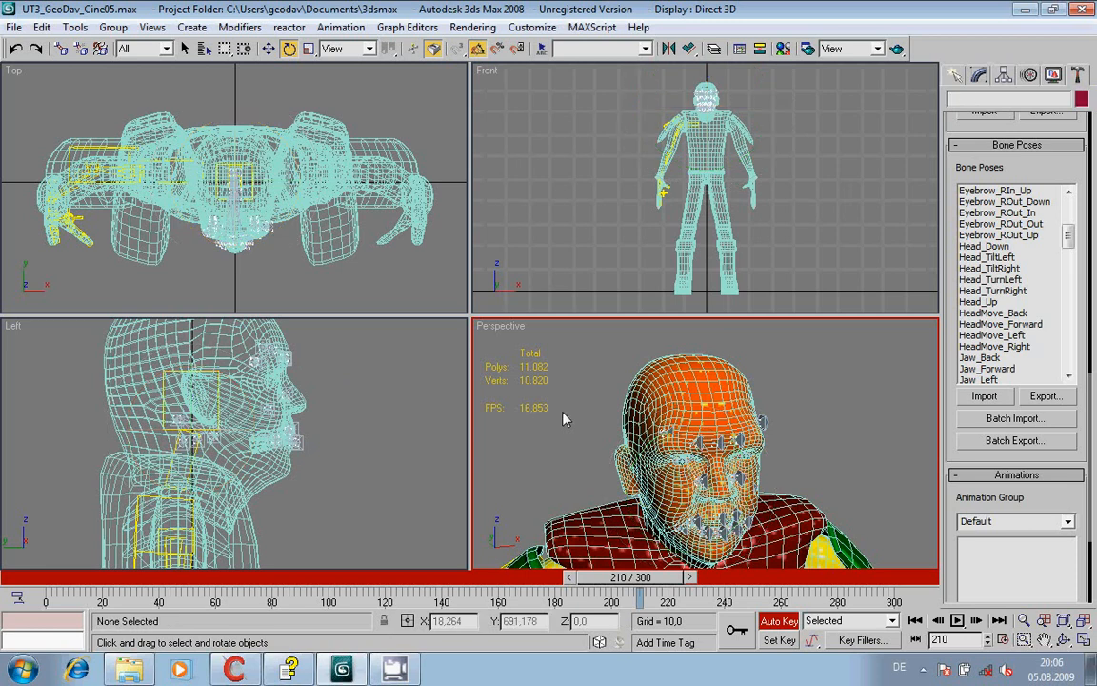
right_click(565, 413)
left_click(595, 326)
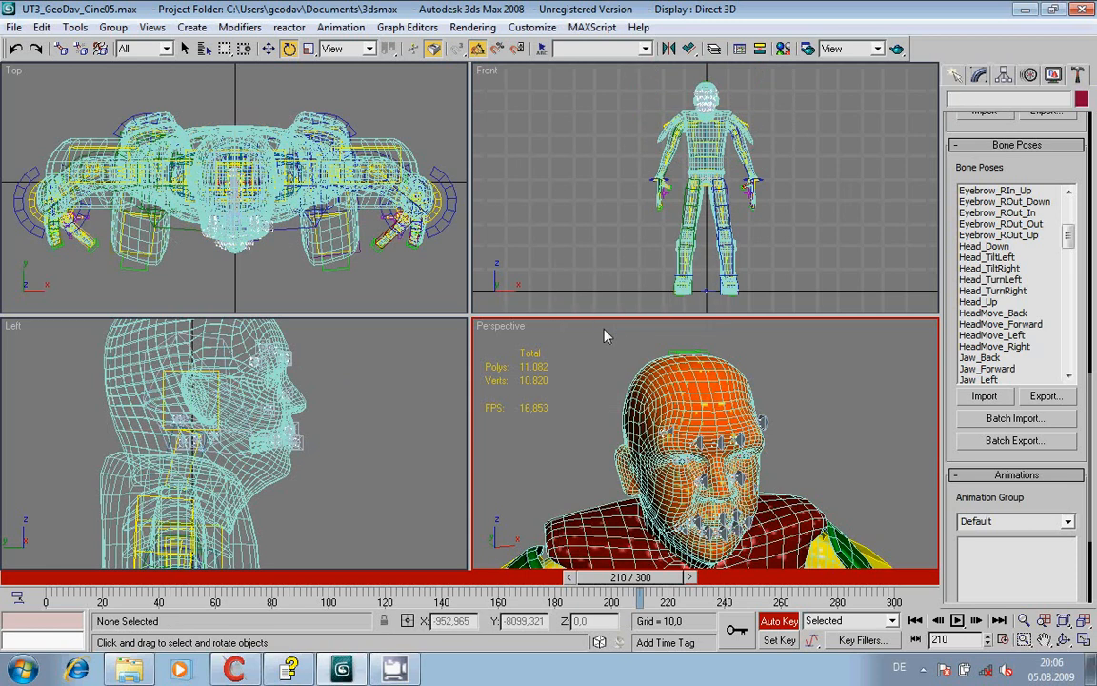
Step: Rotate Bip01_Head about 15 degrees forward at frame 210 for the Head_Down pose, and scrub back to frame 0
left_click(223, 340)
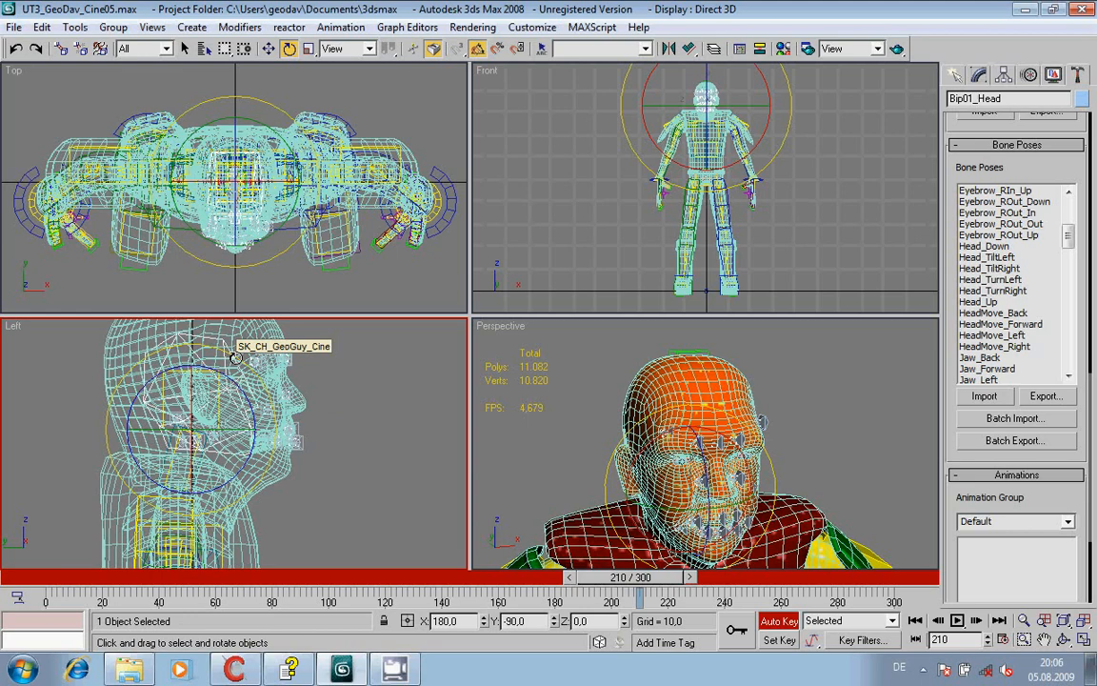
left_click_drag(235, 358, 246, 369)
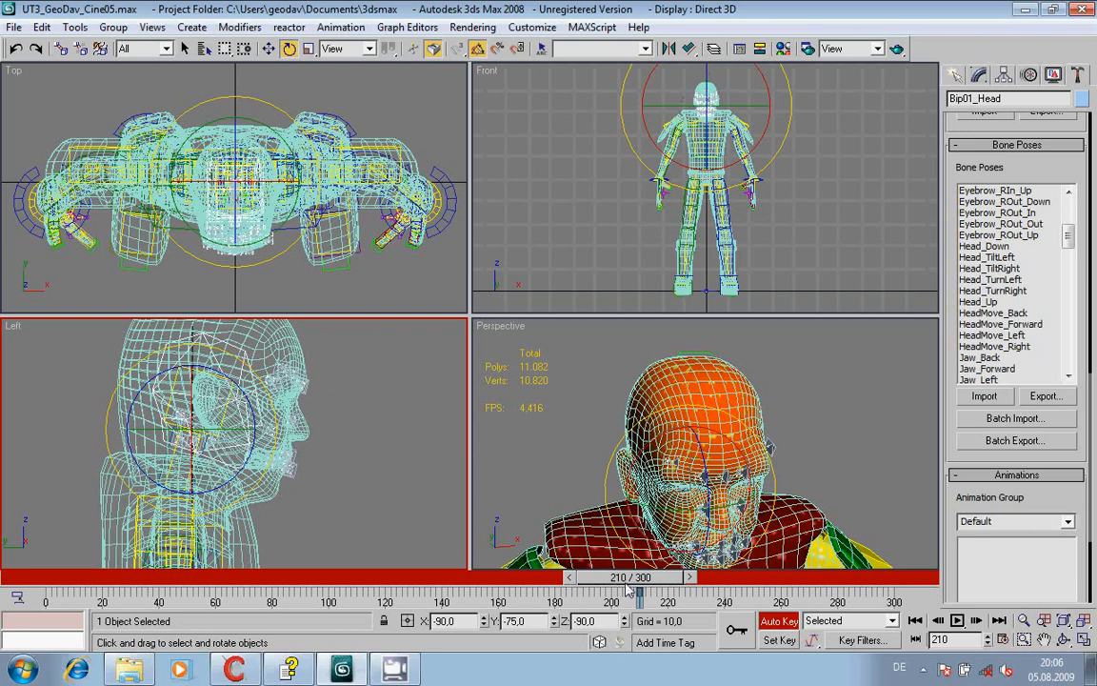
left_click_drag(629, 577, 32, 601)
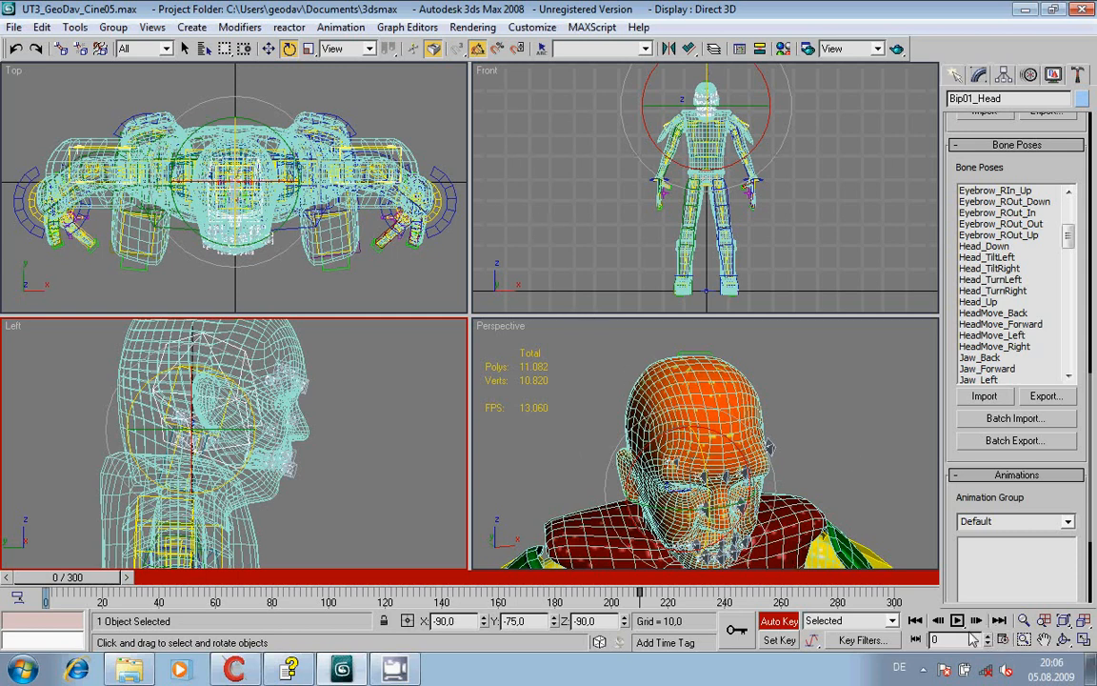
Step: Extend the animation range by setting its end time to frame 1200
left_click_drag(964, 501, 951, 569)
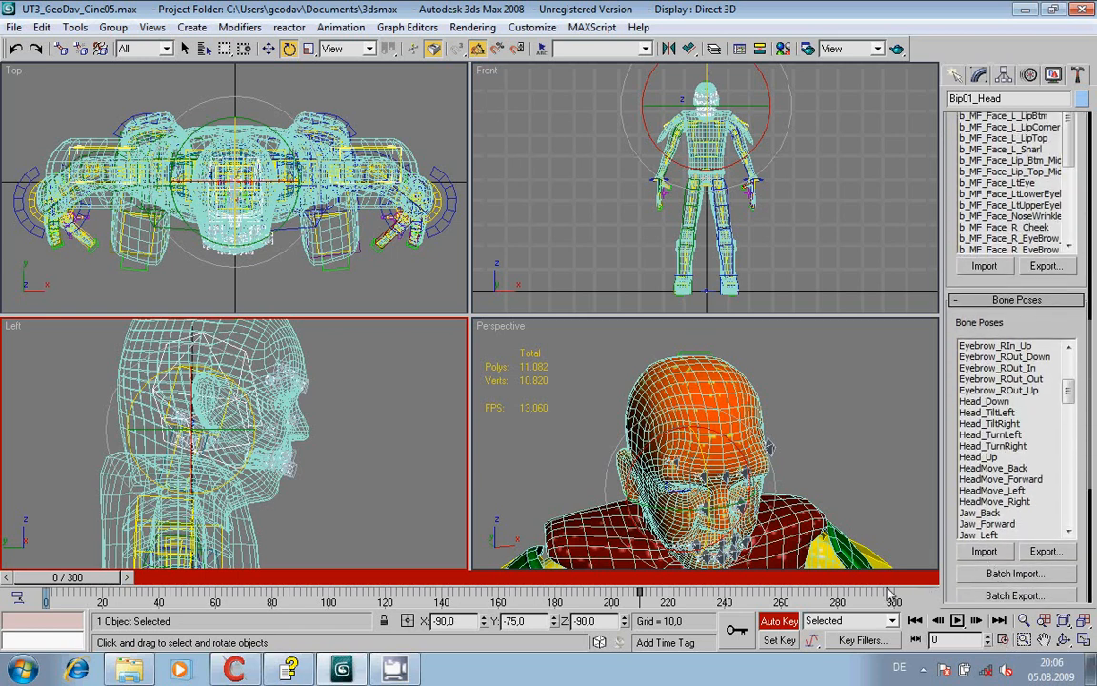
right_click(958, 621)
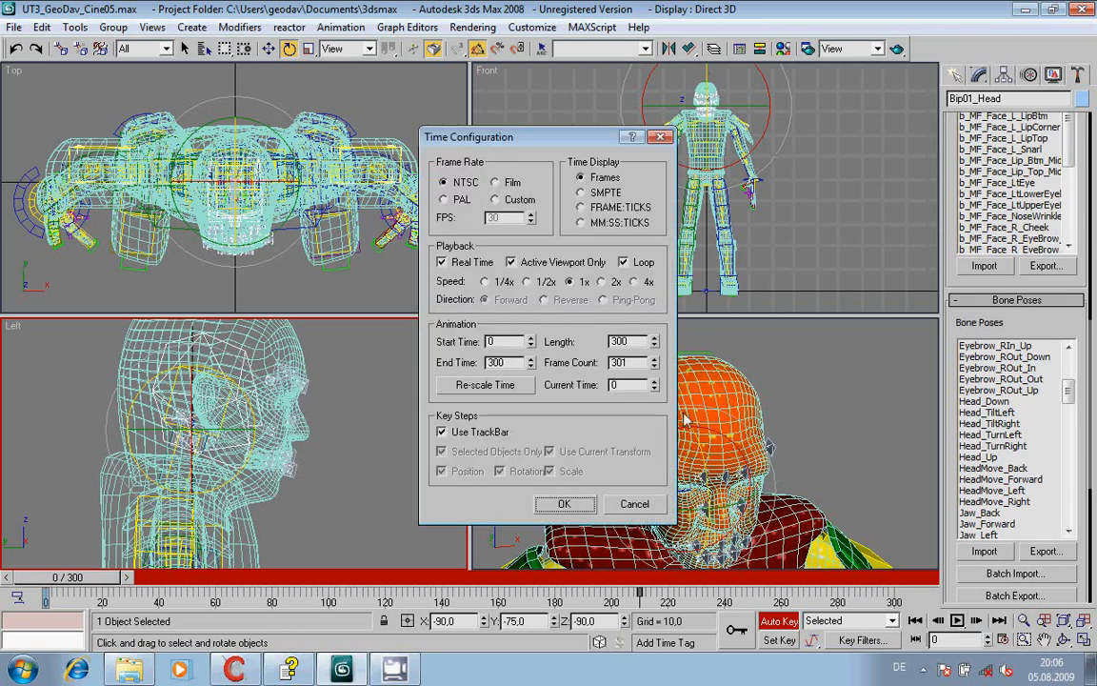
left_click_drag(518, 362, 431, 362)
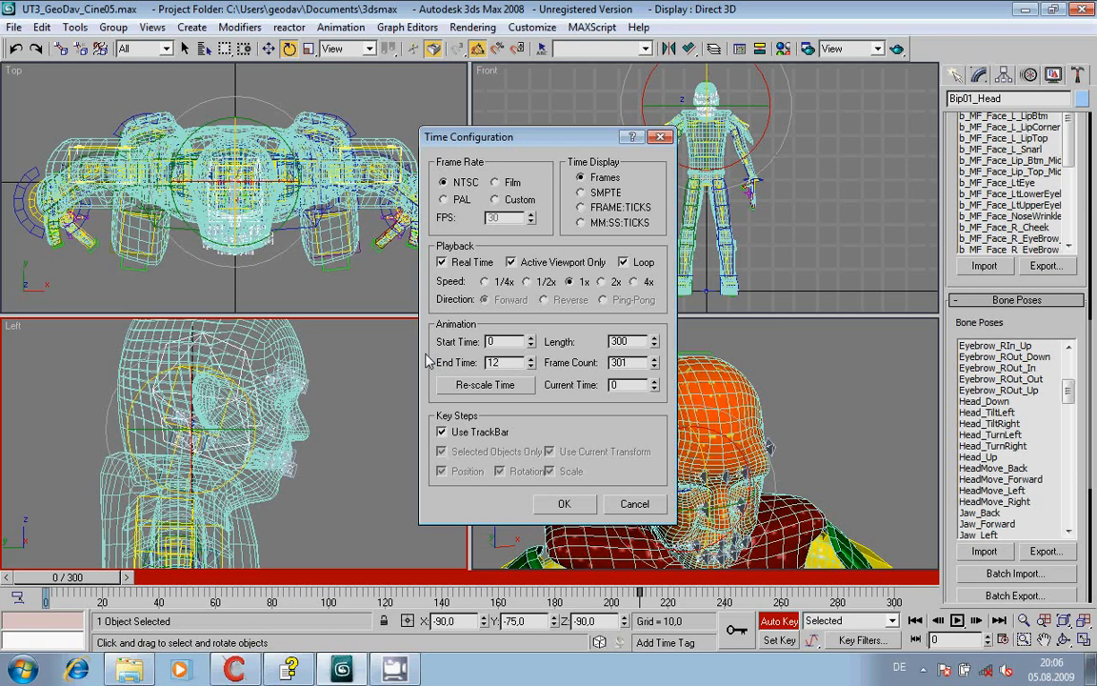
key("Return")
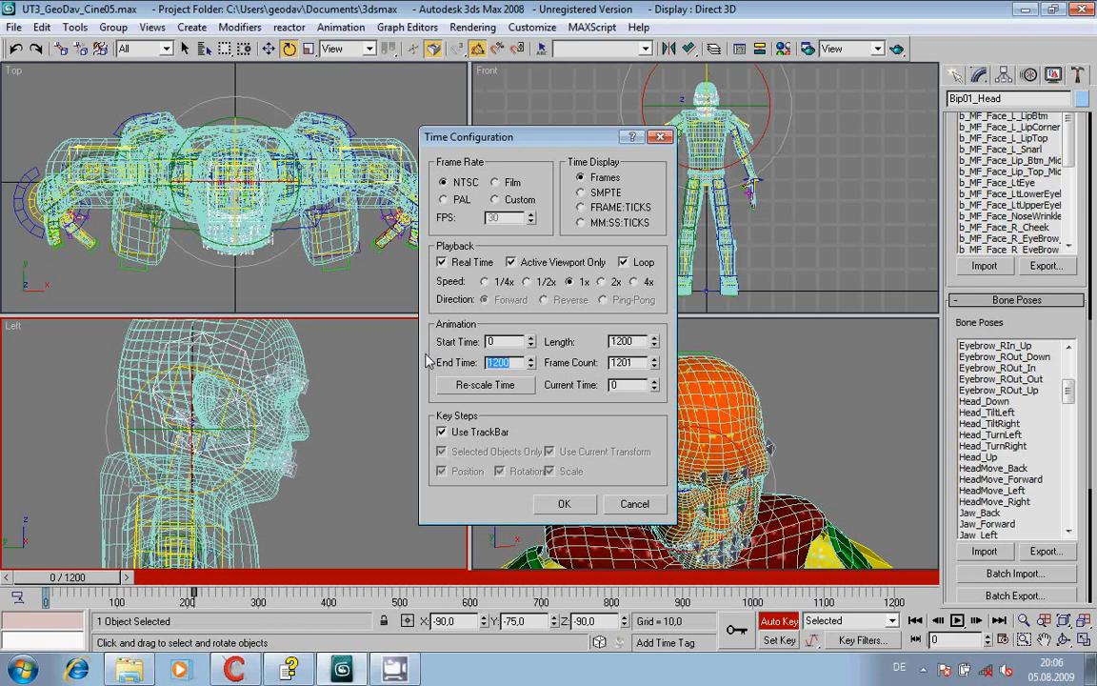
left_click(564, 503)
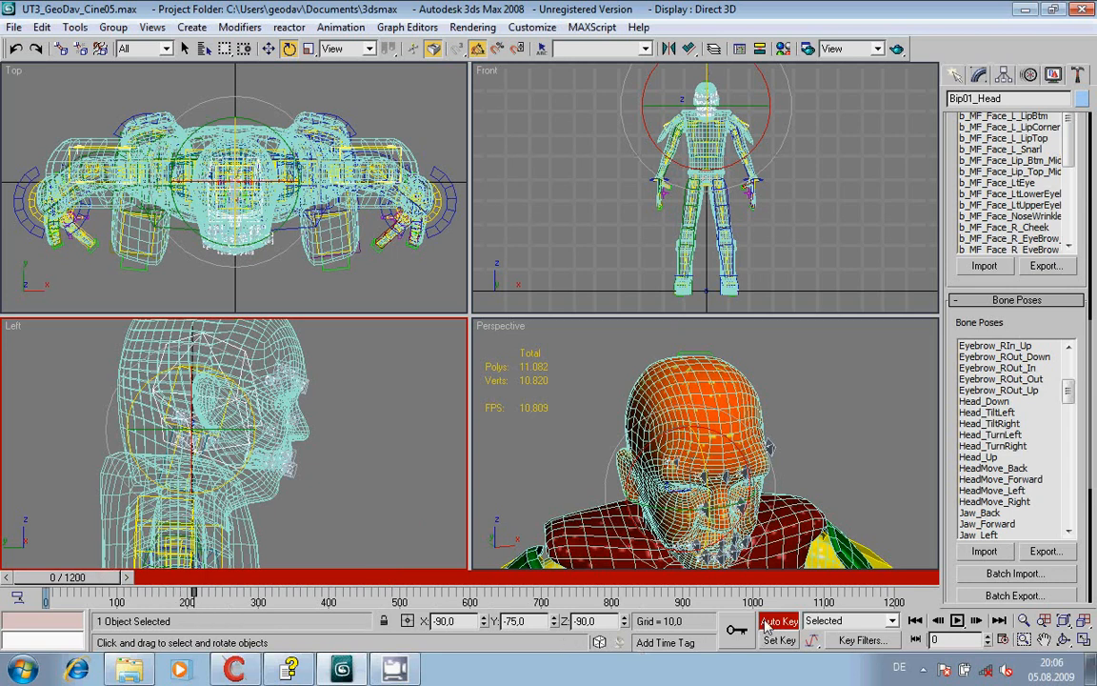
Step: Turn off Auto Key, deselect the head biped bone and scrub the timeline to frame 1200
key("n")
left_click(421, 477)
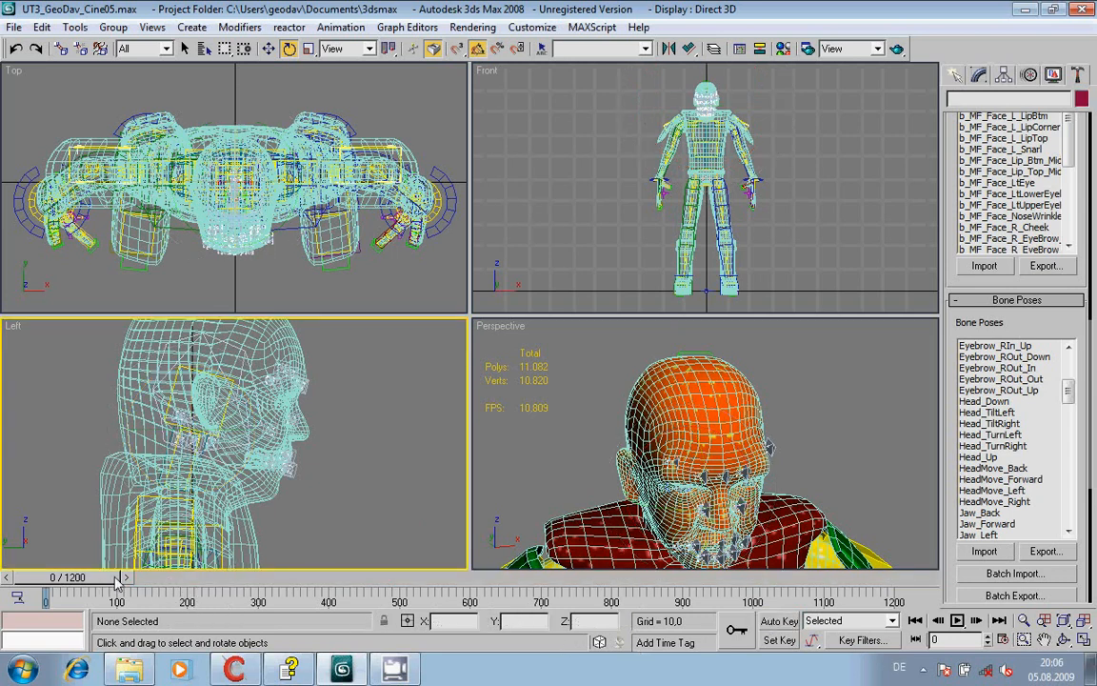
left_click_drag(633, 591, 848, 575)
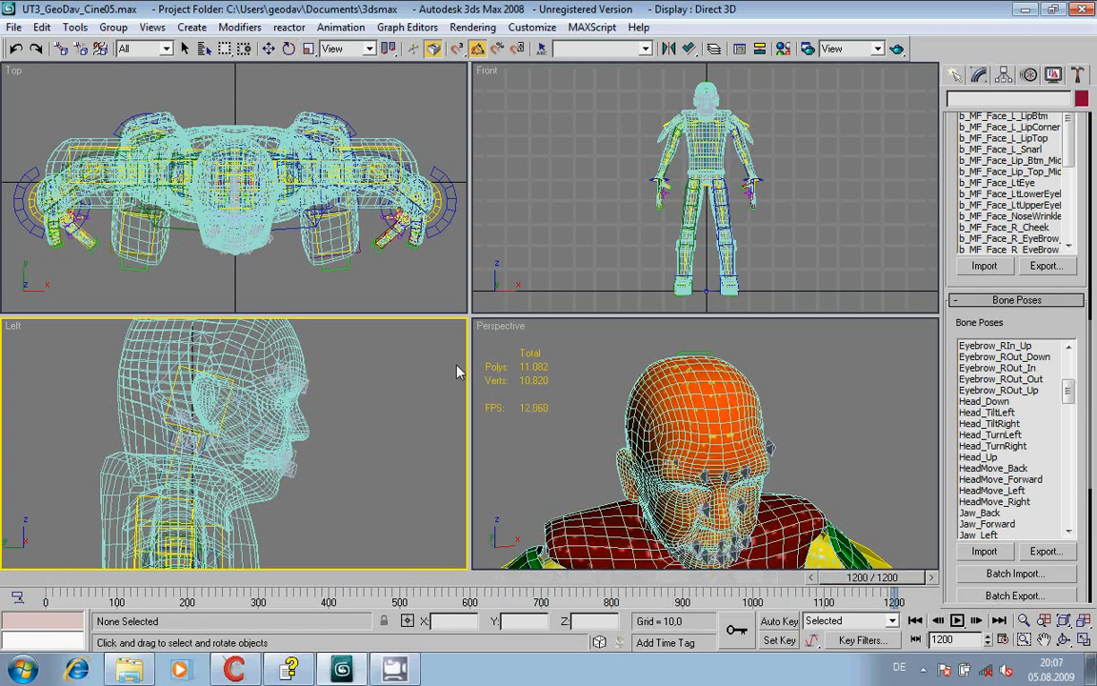
Step: Select Bip01_Head, rotate it 15 degrees backward at frame 210, deselect it and save the scene
left_click(243, 352)
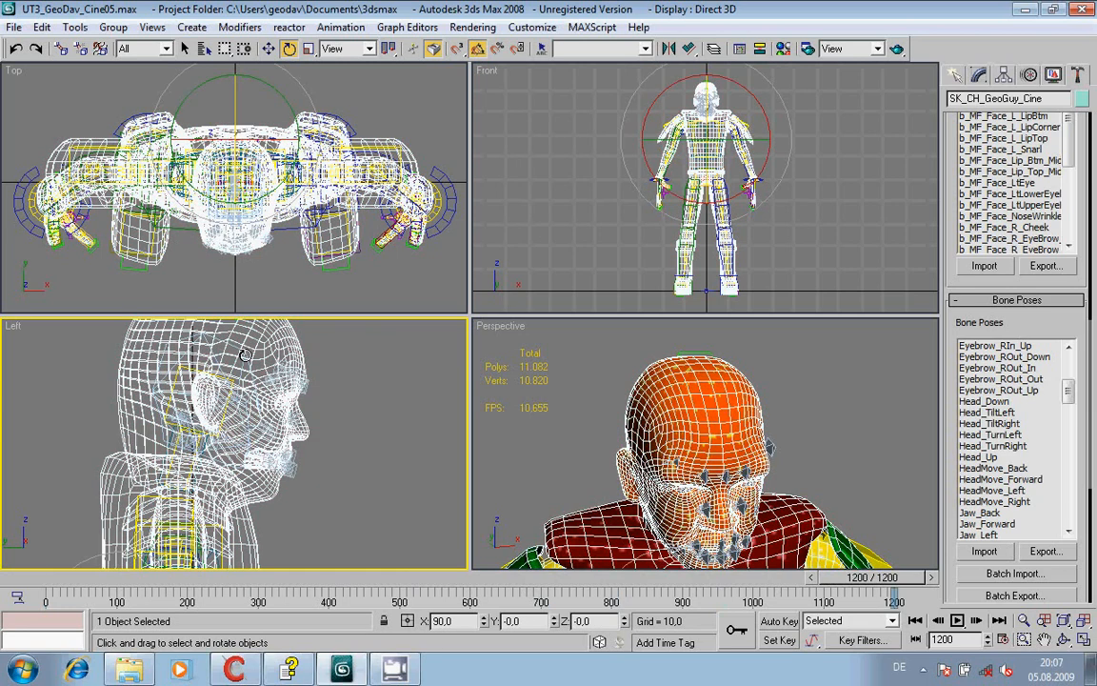
left_click(245, 354)
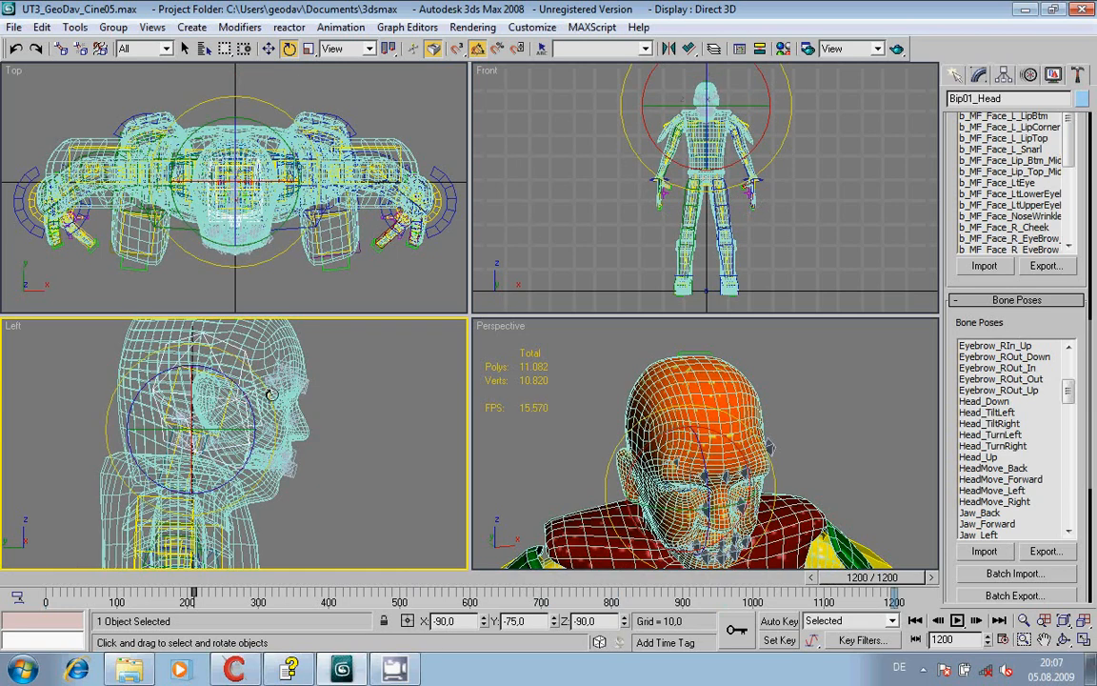
left_click_drag(860, 578, 210, 589)
key("e")
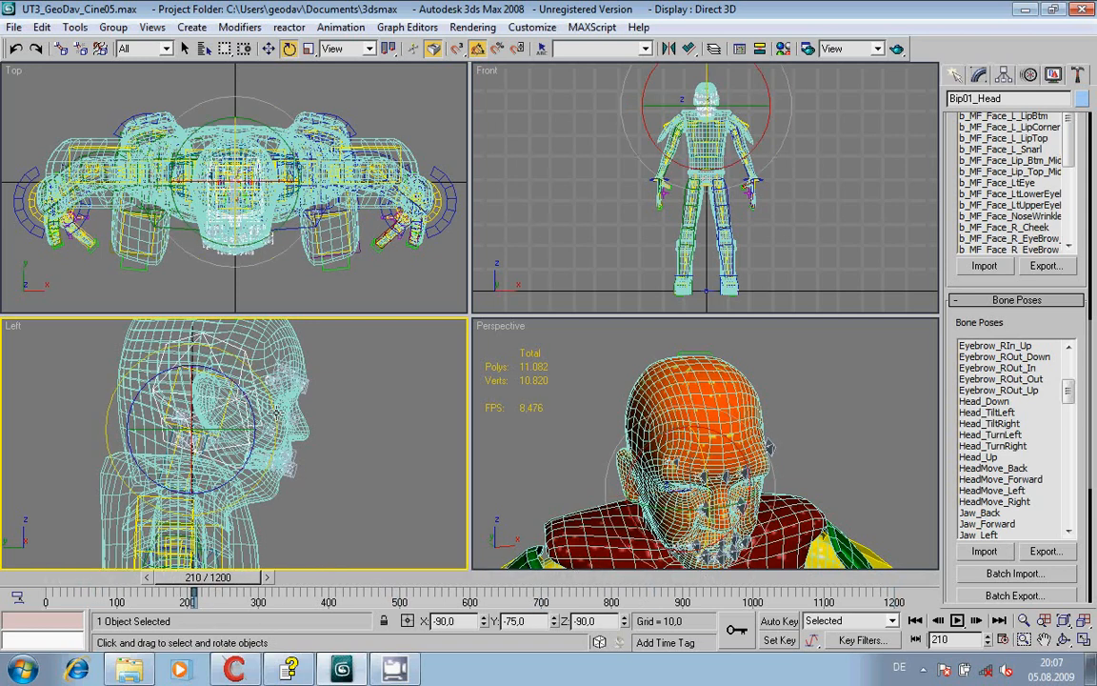
left_click_drag(277, 434, 270, 421)
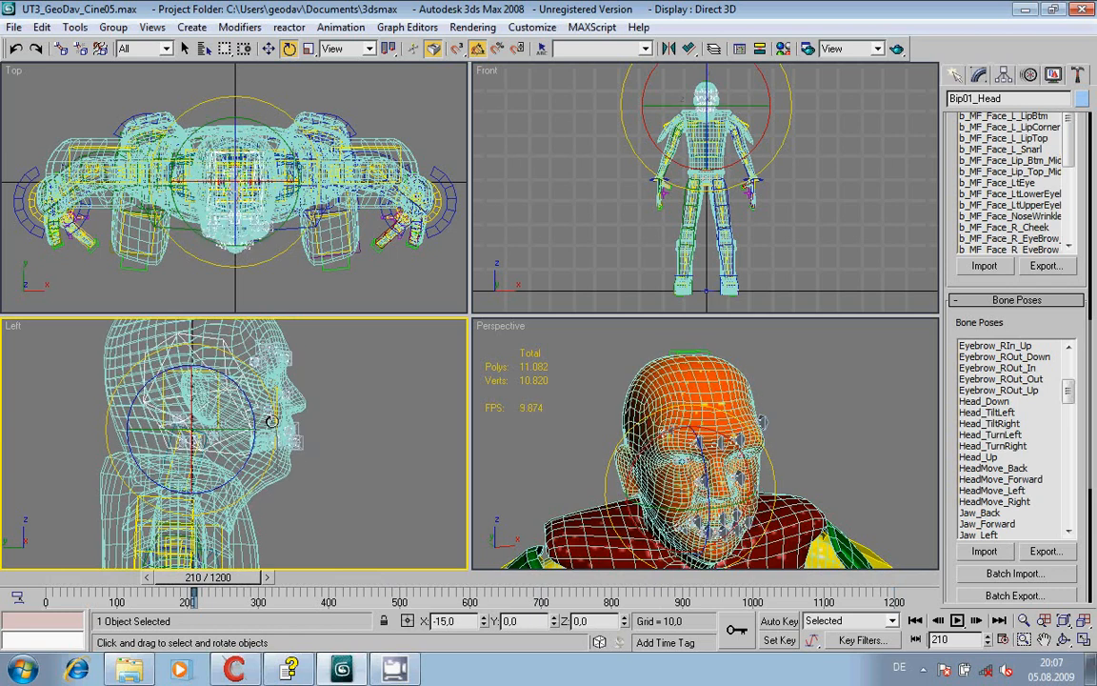
left_click(334, 419)
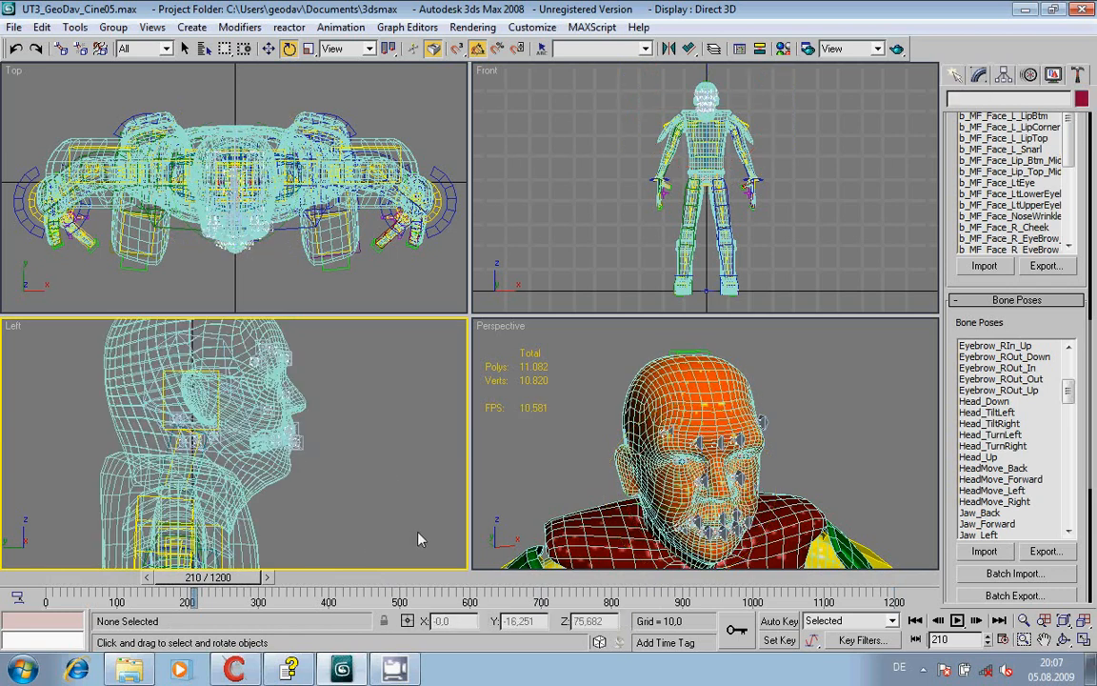
key("ctrl+s")
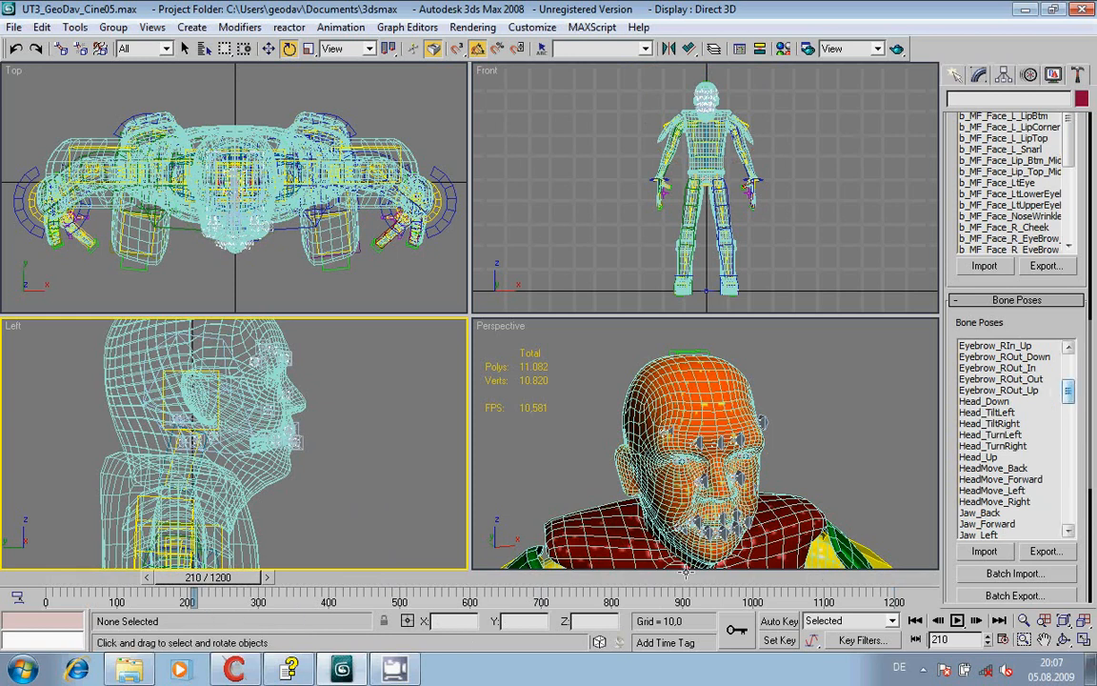
Step: Check the remaining pose entries and frame numbers through the end of the ConTEXT list, and return to 3ds Max
left_click(233, 669)
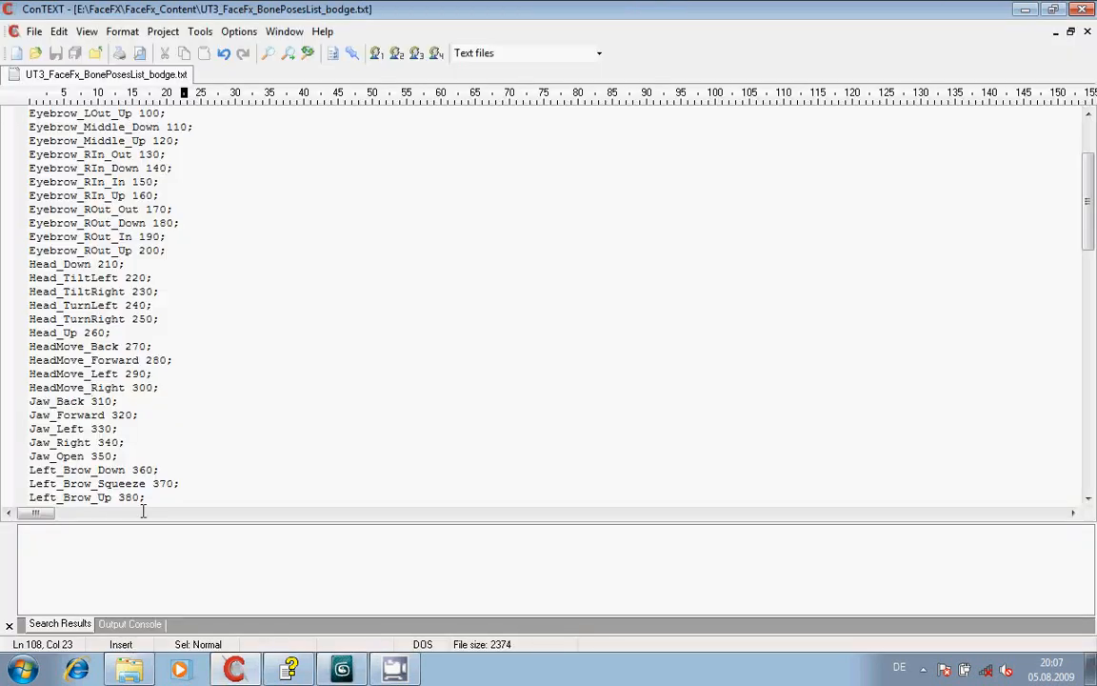
left_click_drag(1091, 204, 1048, 519)
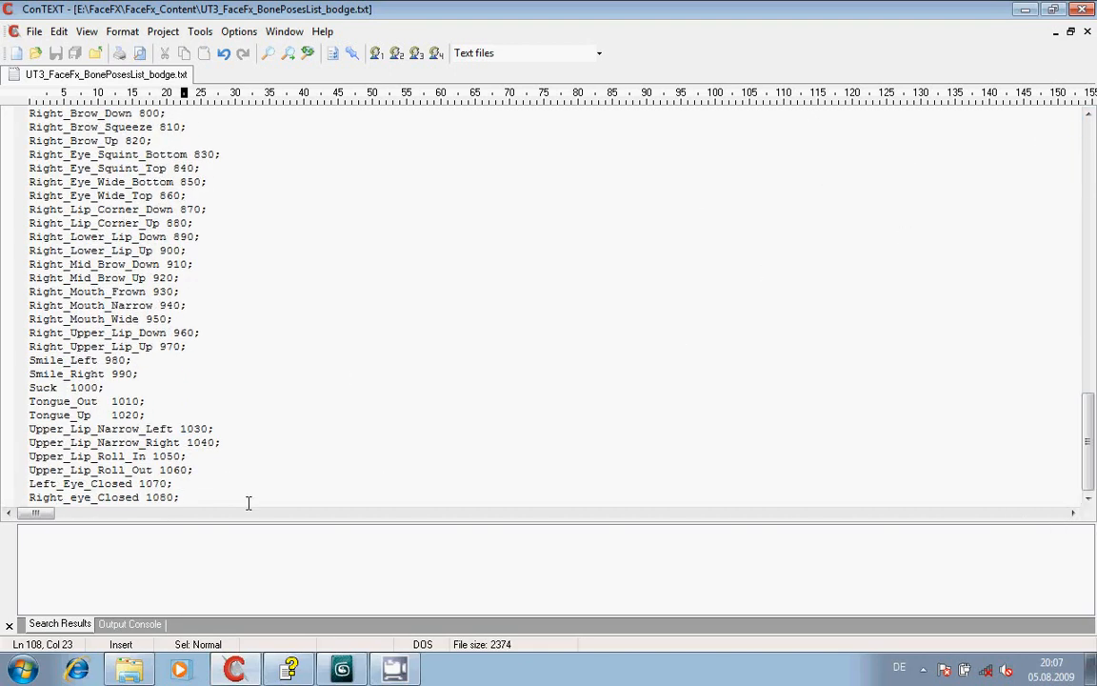
left_click(342, 671)
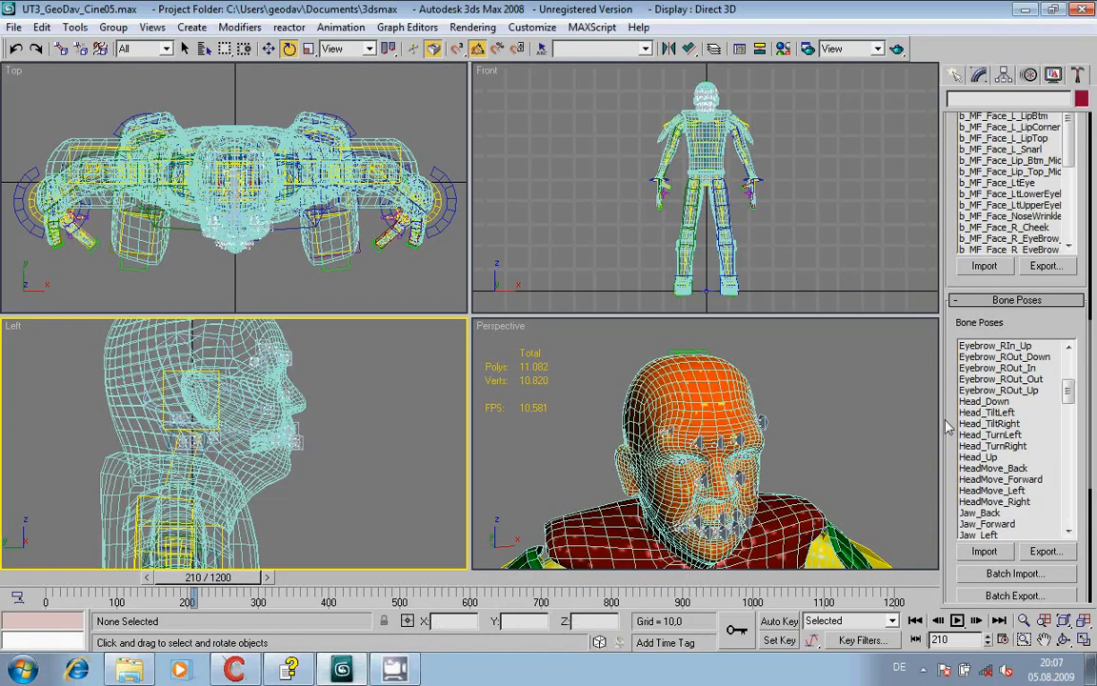
Step: Save the FaceFX actor as GeoCine in the FaceFx_Content folder
left_click_drag(1070, 398, 1094, 377)
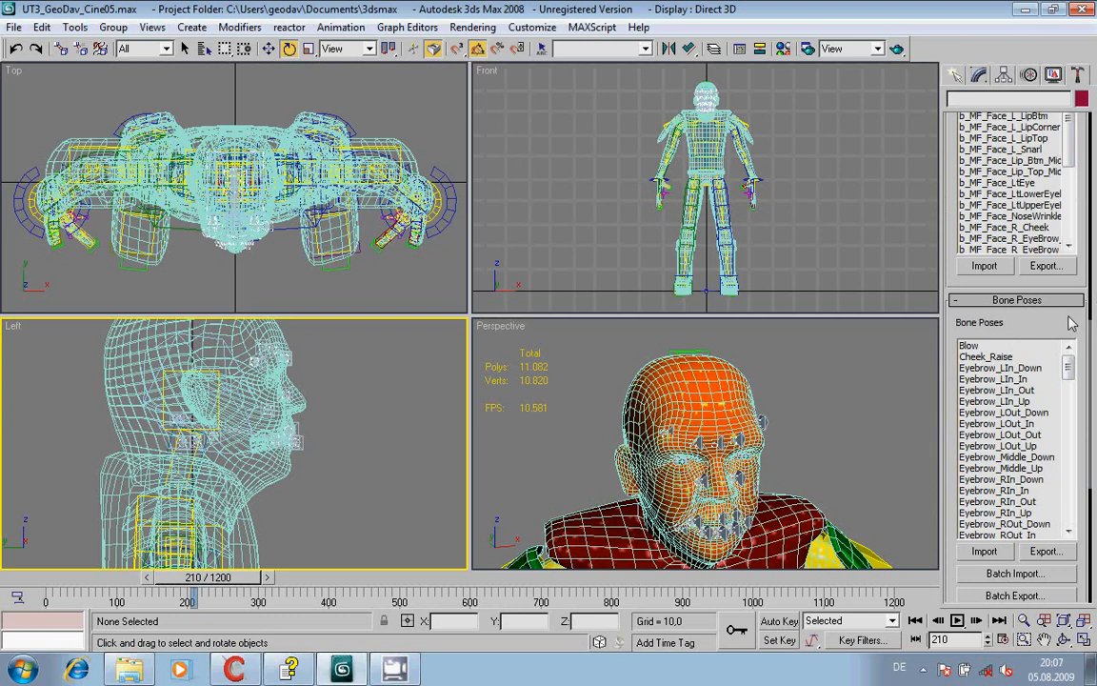
scroll(1081, 321, "up", 5)
scroll(1090, 317, "up", 1)
scroll(1090, 317, "up", 3)
left_click_drag(1071, 288, 1066, 328)
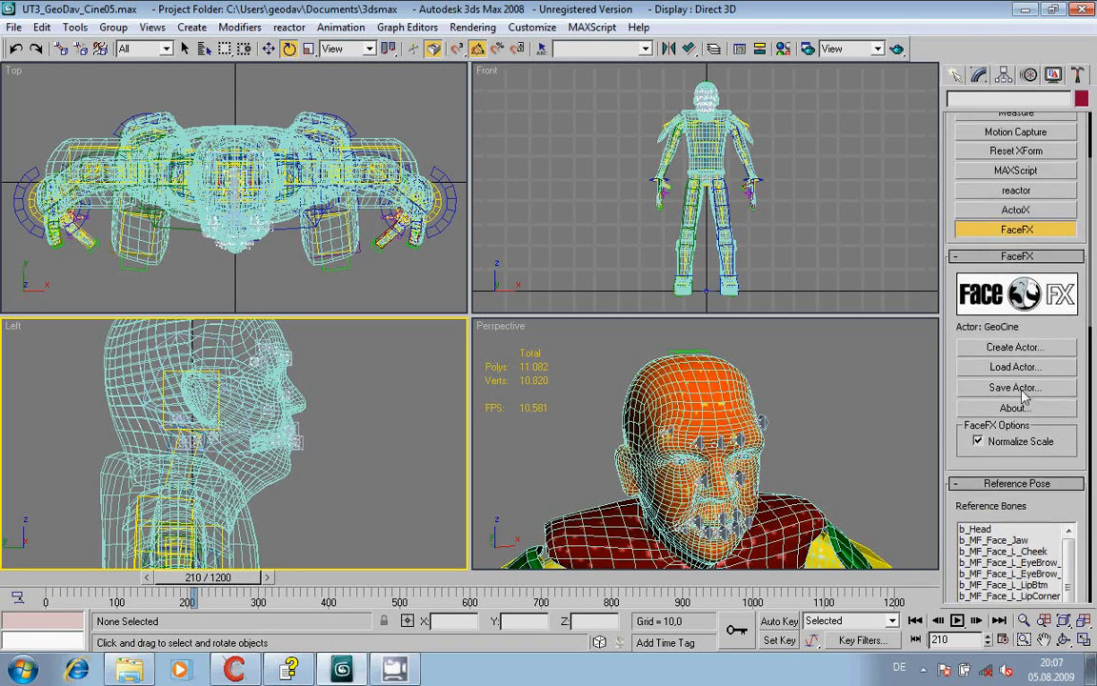
left_click(1016, 387)
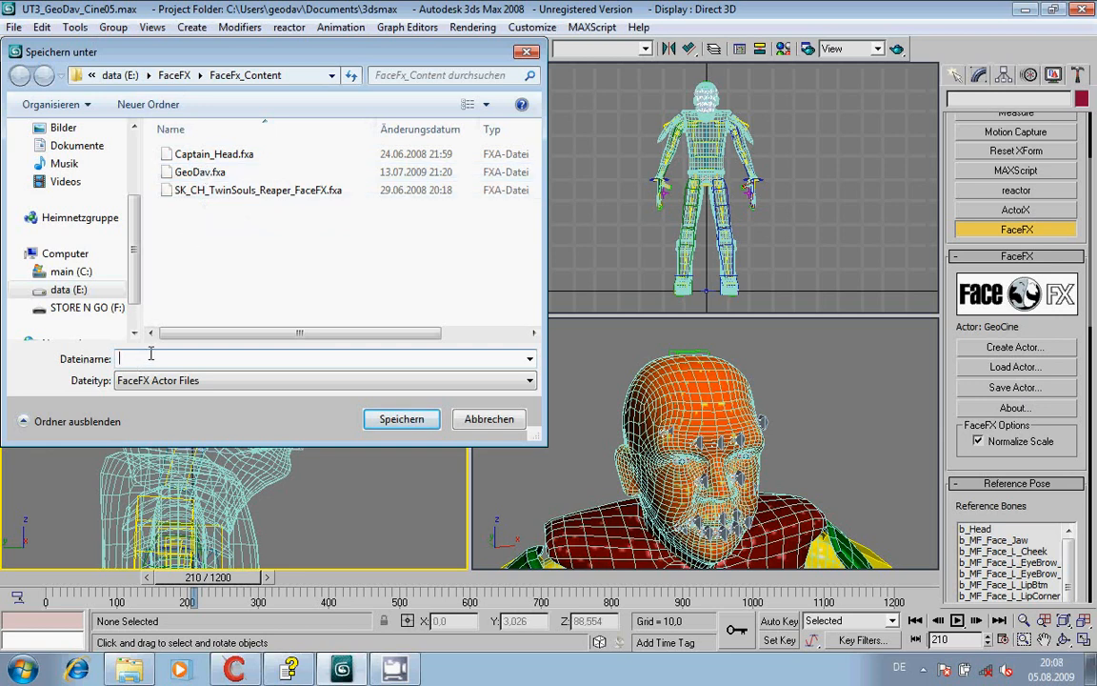
type("Geo")
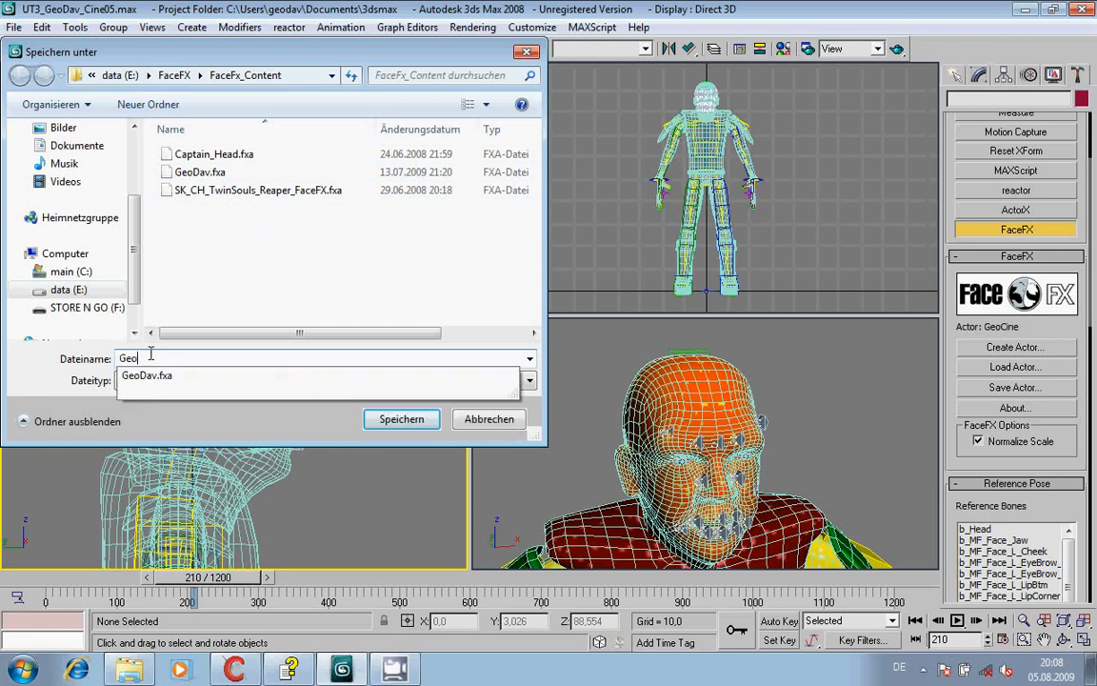
type("Cine")
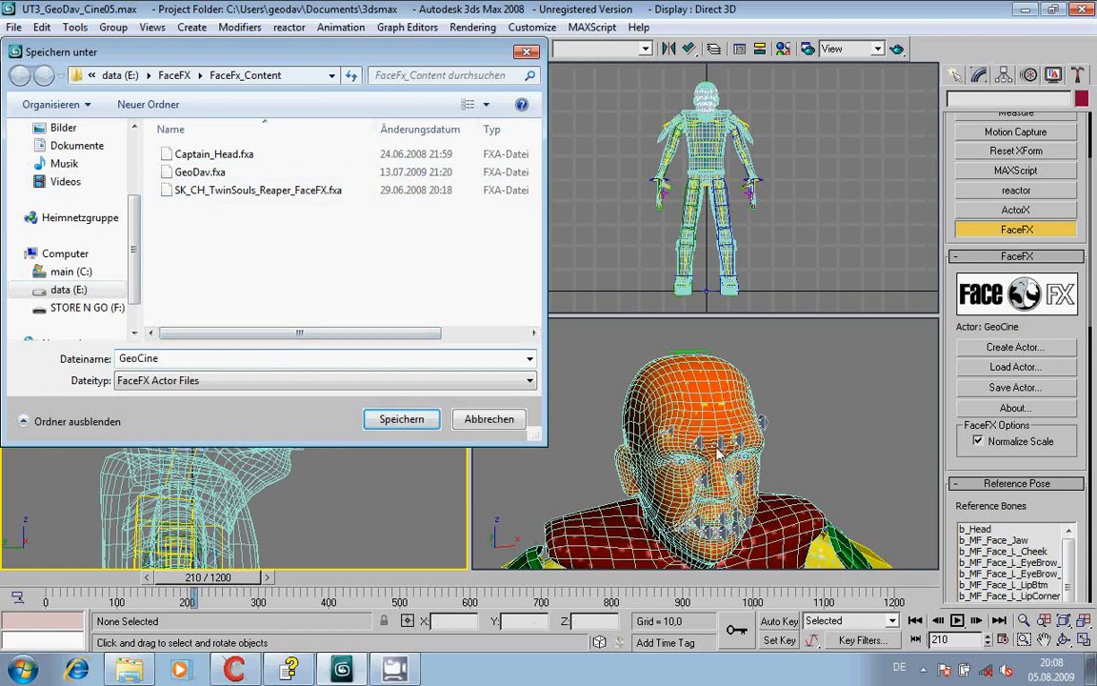
left_click(388, 428)
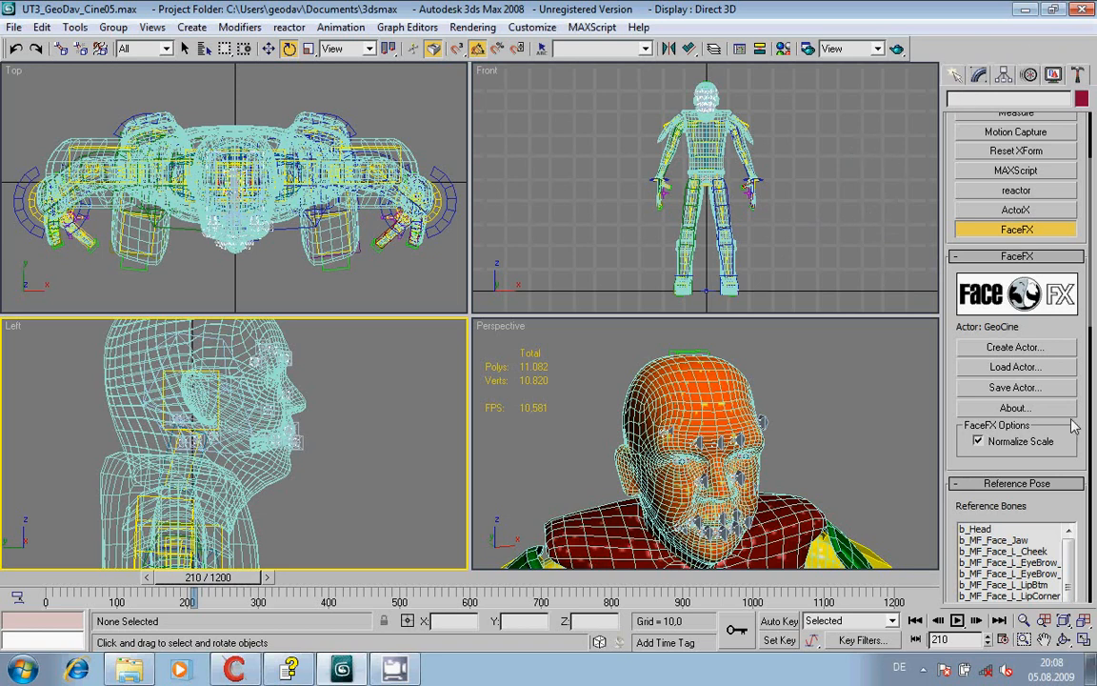
mouse_move(1069, 330)
left_mouse_down()
mouse_move(1084, 110)
mouse_move(1056, 196)
mouse_move(1077, 320)
left_mouse_up()
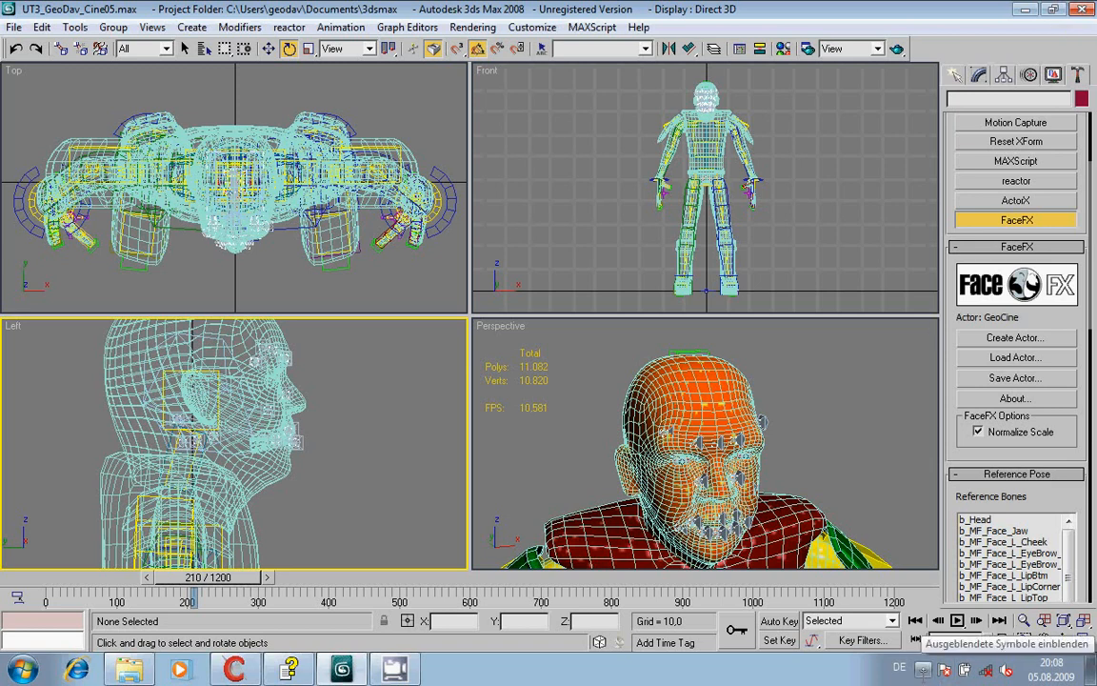
right_click(923, 674)
left_click(920, 594)
right_click(922, 674)
right_click(919, 678)
left_click(815, 673)
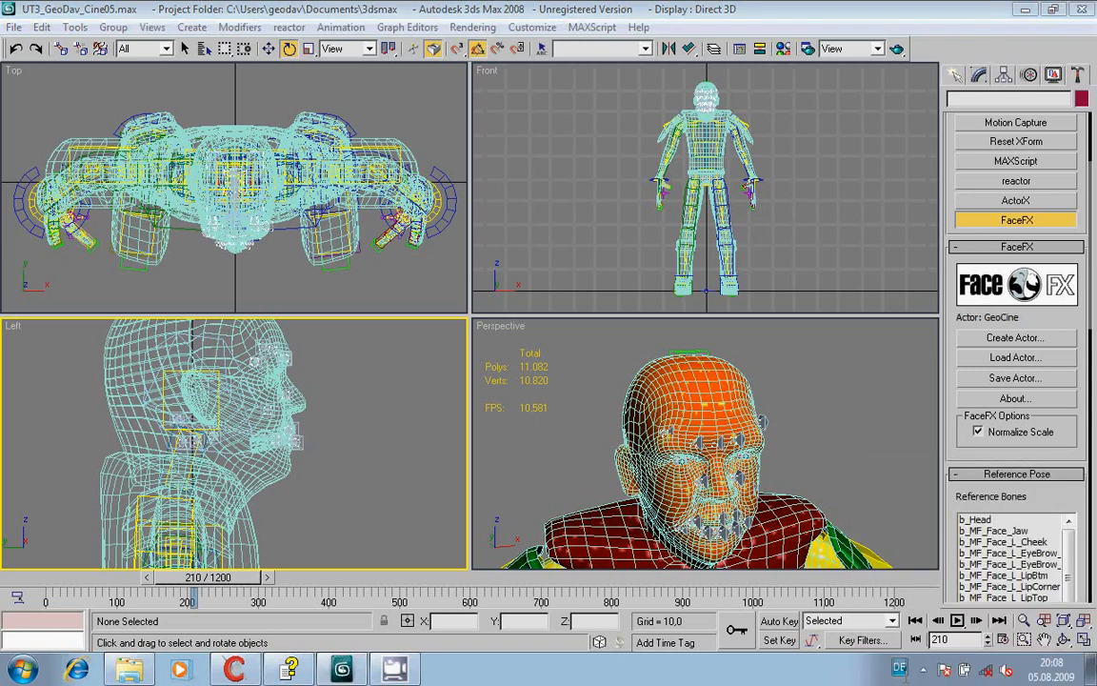
left_click(923, 668)
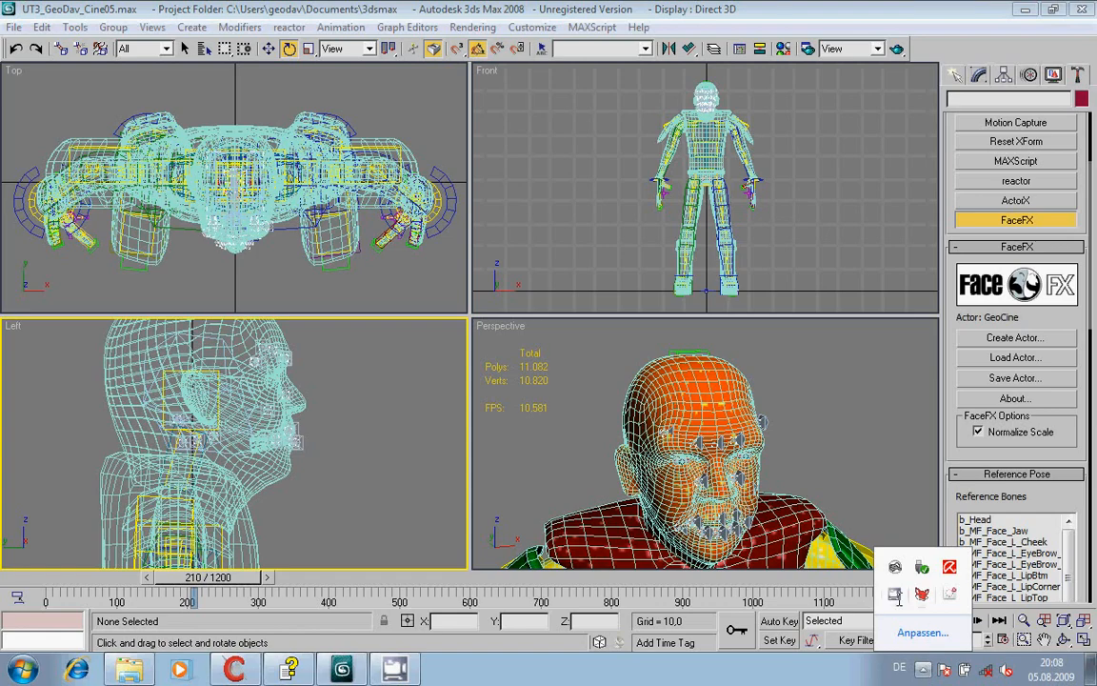